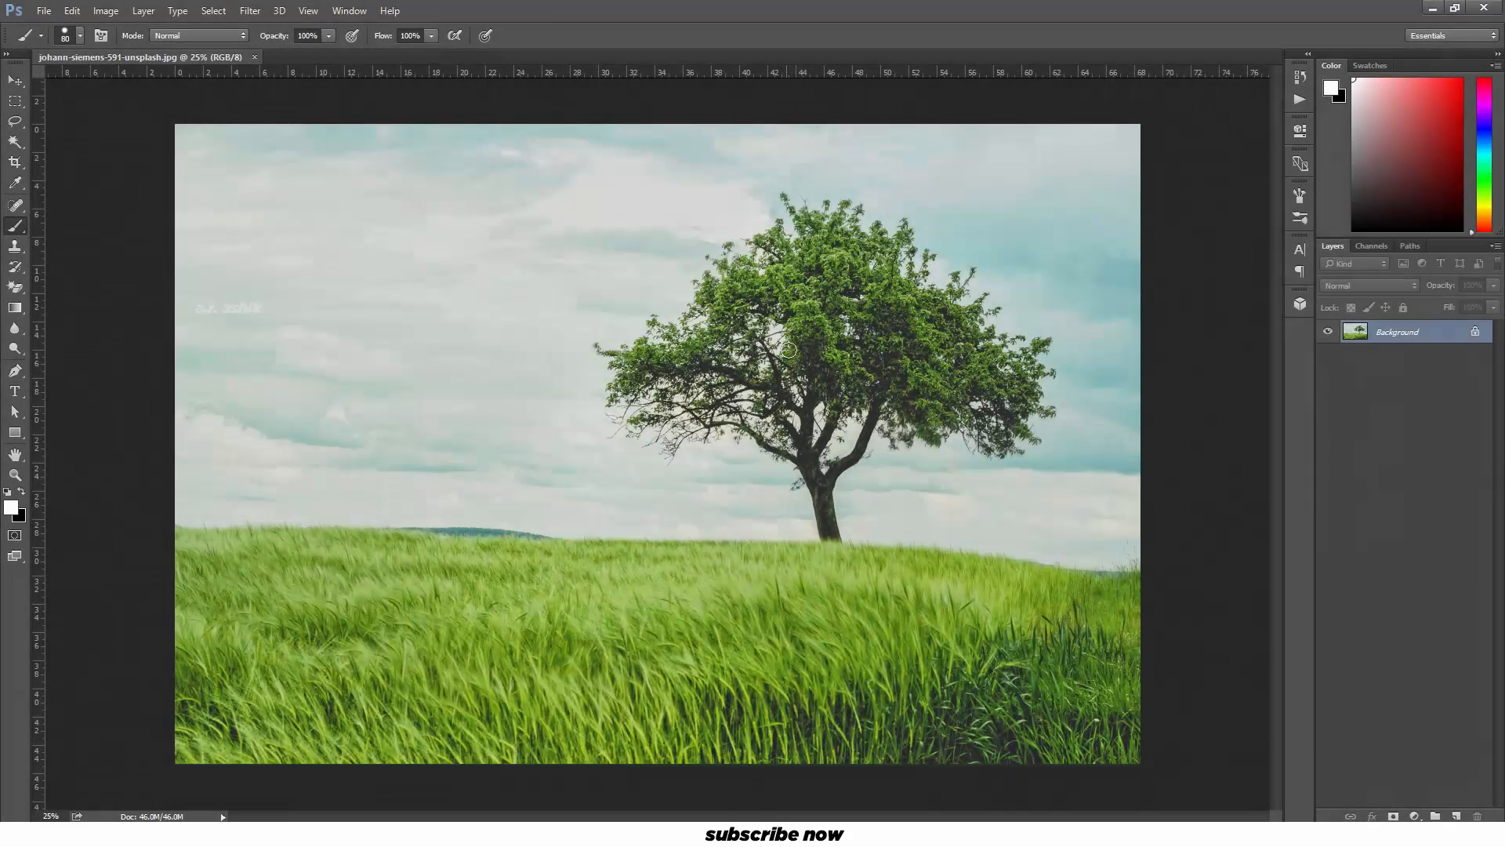
Step: Convert the locked Background into a regular layer named Layer 0
{"action": "double_click", "coordinate": [1398, 332]}
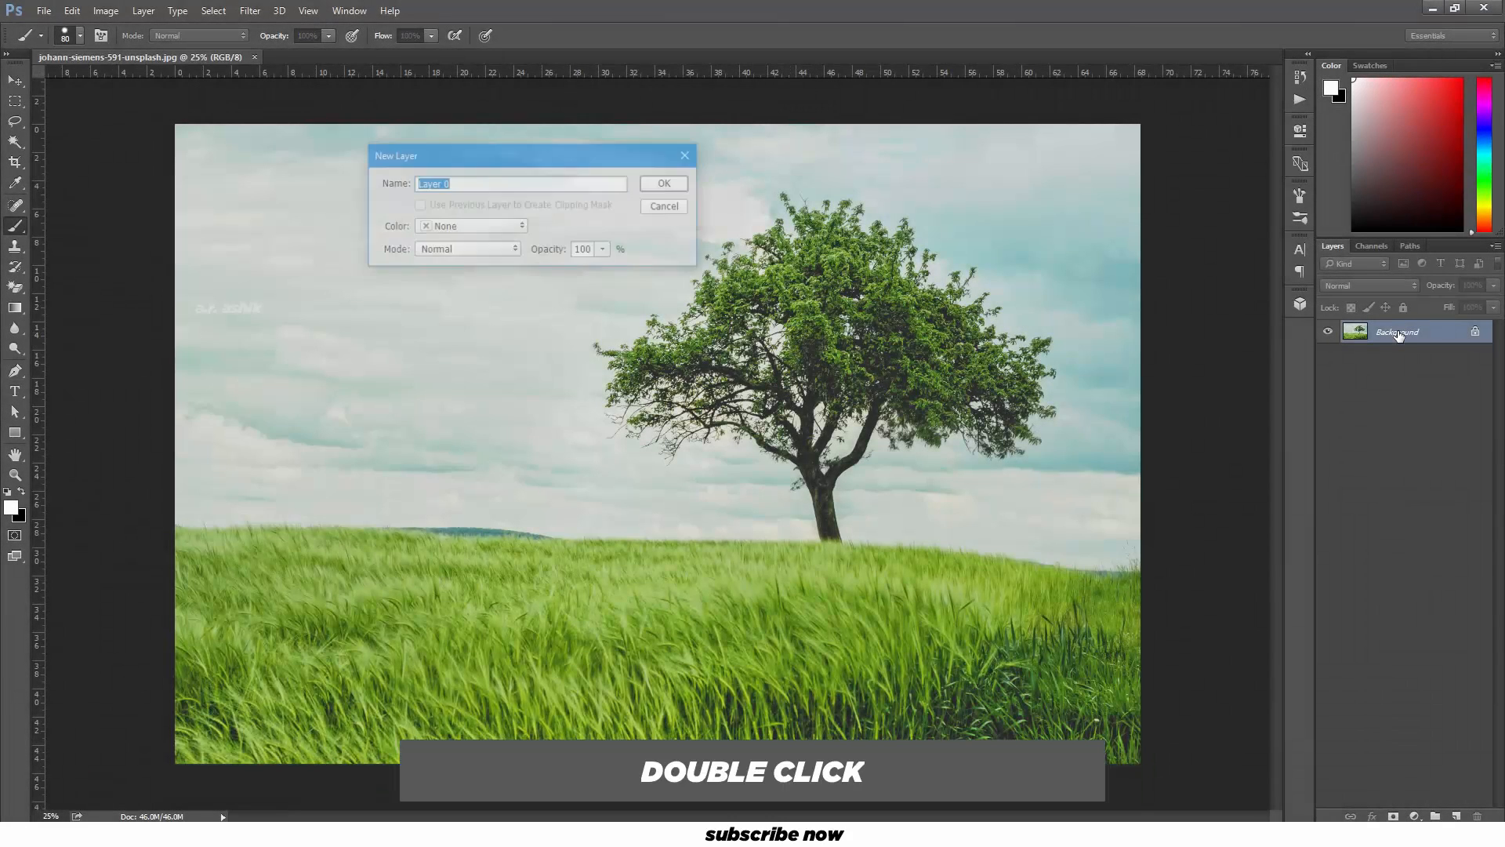
{"action": "left_click", "coordinate": [684, 182]}
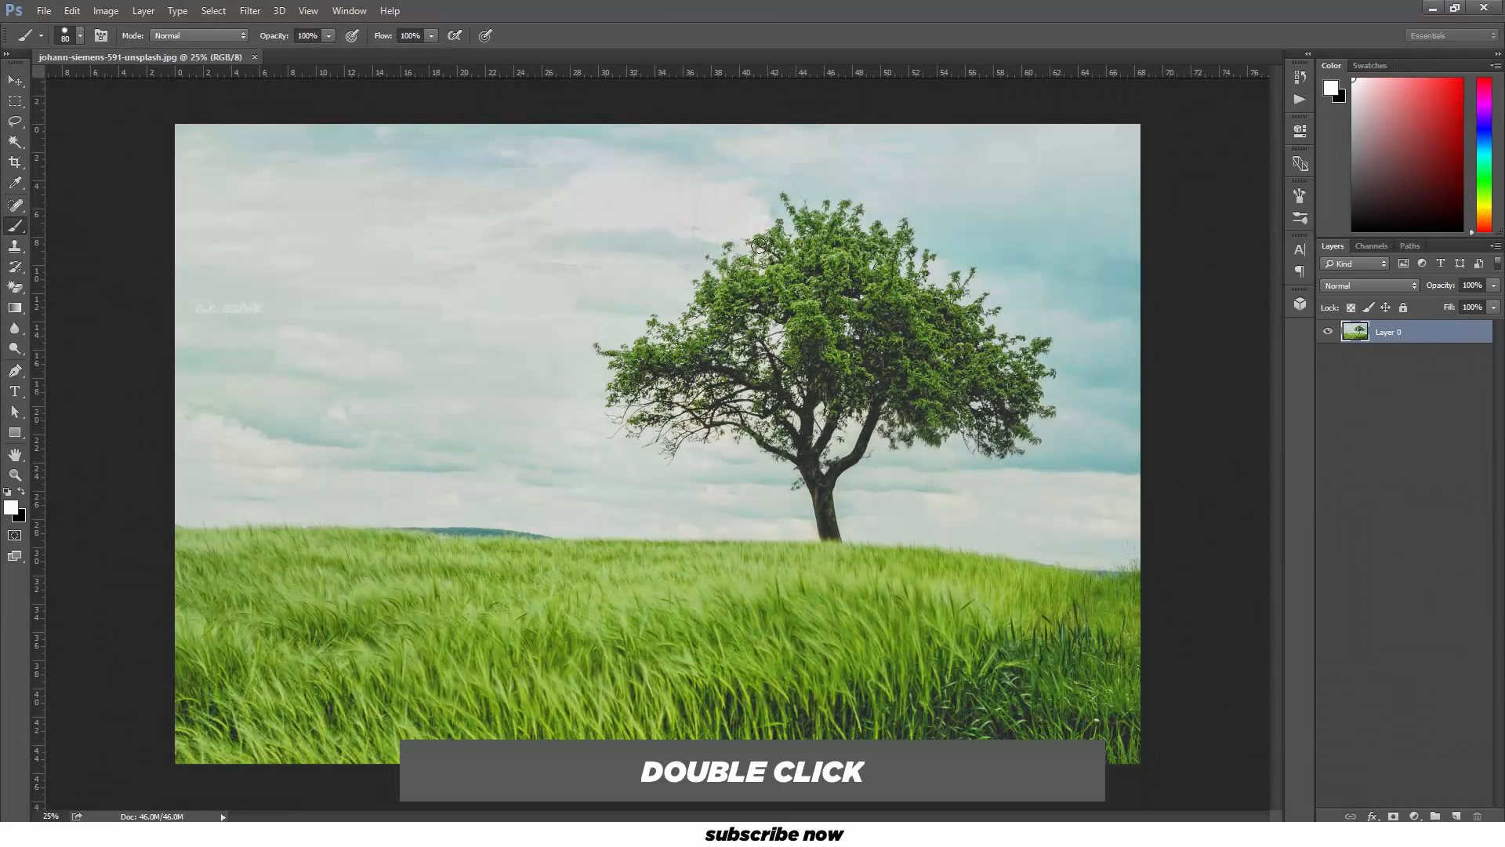
Step: Compare the Red, Green and Blue channels individually and duplicate the Blue channel
{"action": "left_click", "coordinate": [1366, 247]}
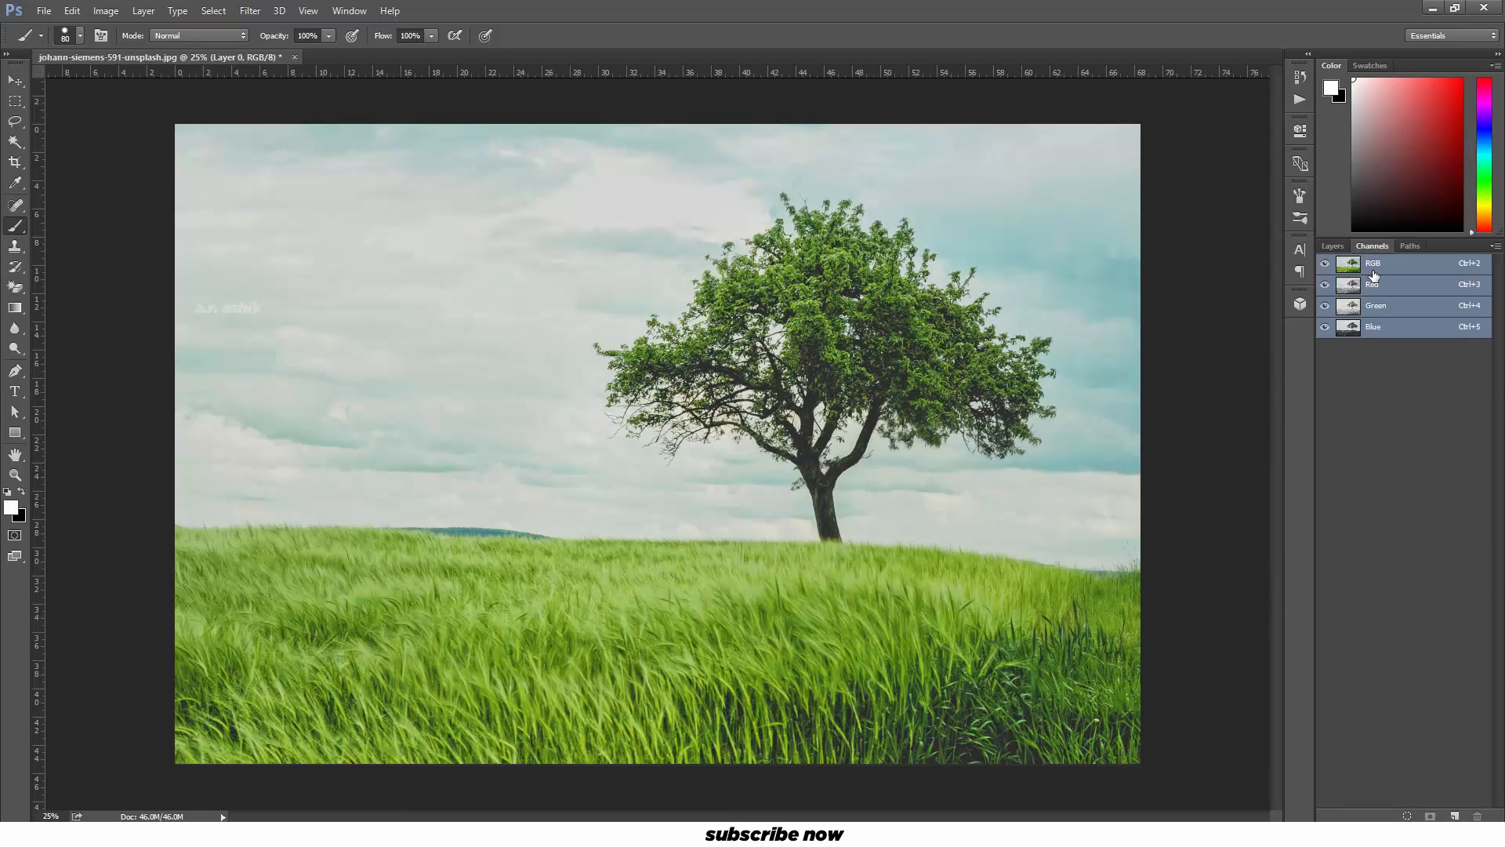
{"action": "left_click", "coordinate": [1379, 294]}
{"action": "left_click", "coordinate": [1395, 314]}
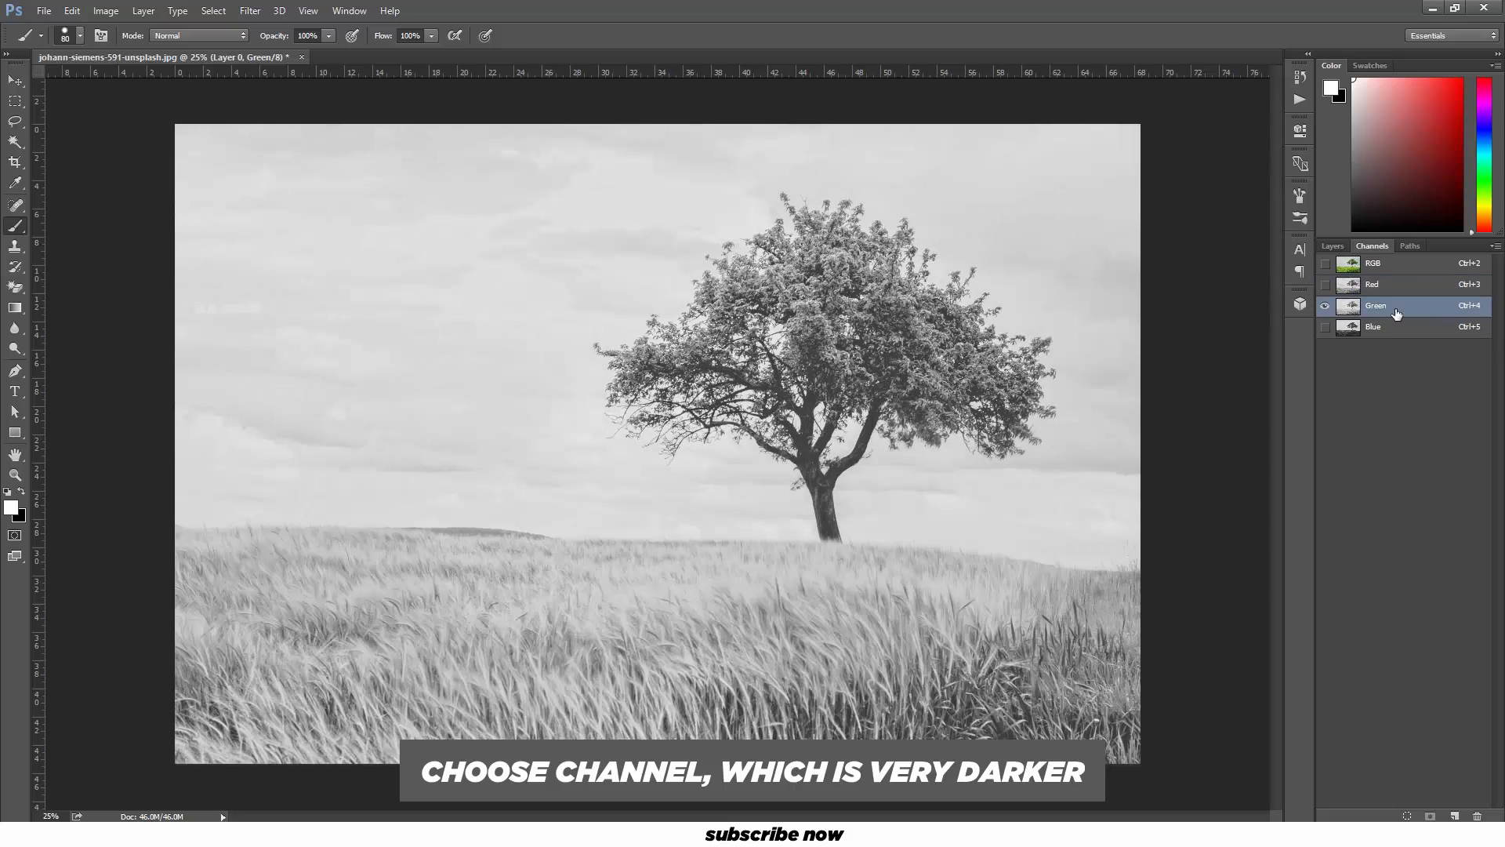
{"action": "left_click", "coordinate": [1393, 332]}
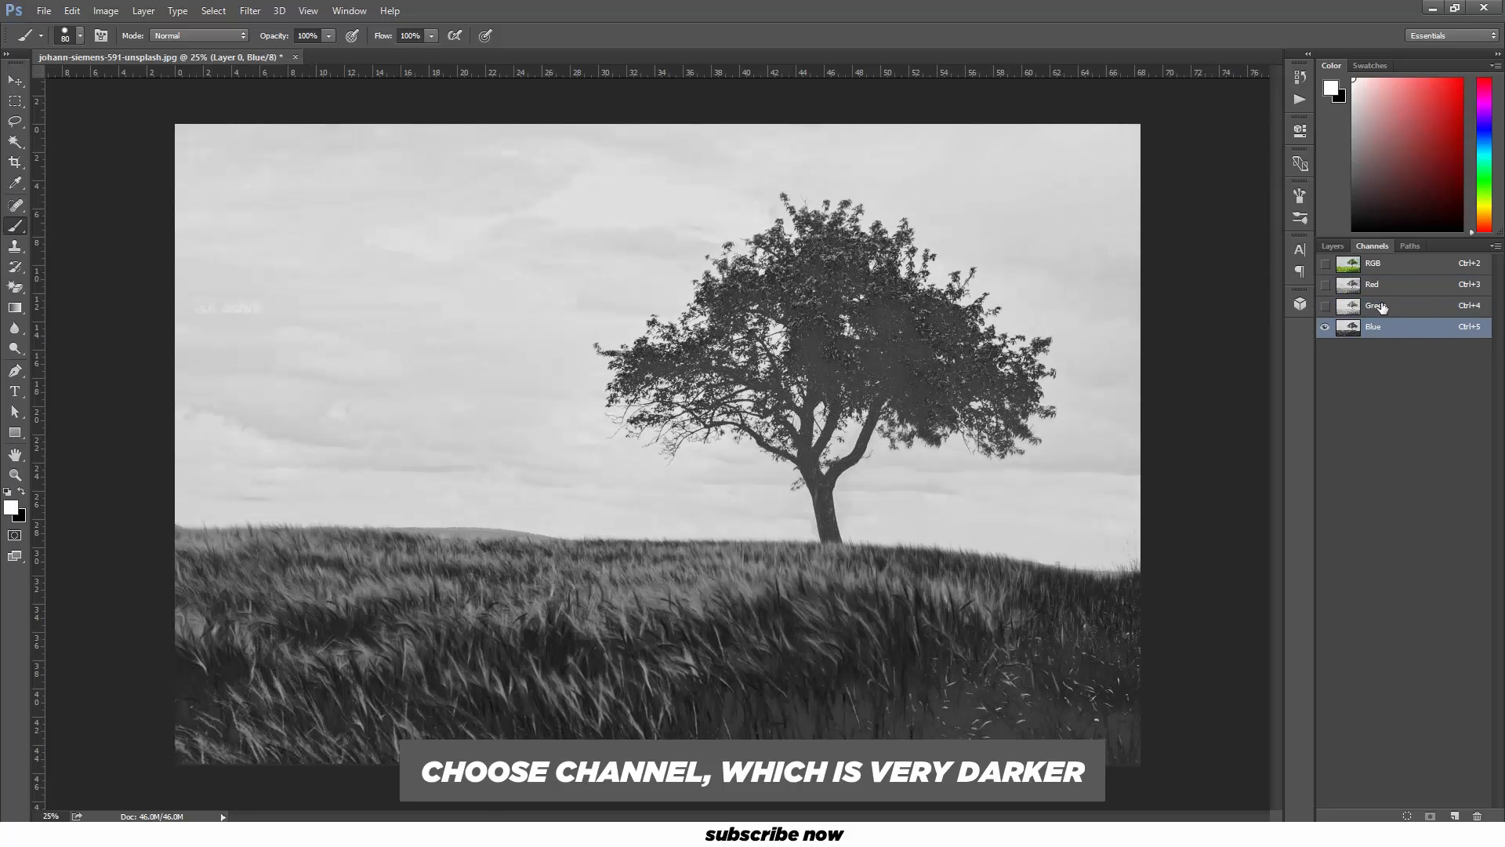
{"action": "left_click", "coordinate": [1381, 307]}
{"action": "left_click", "coordinate": [1380, 287]}
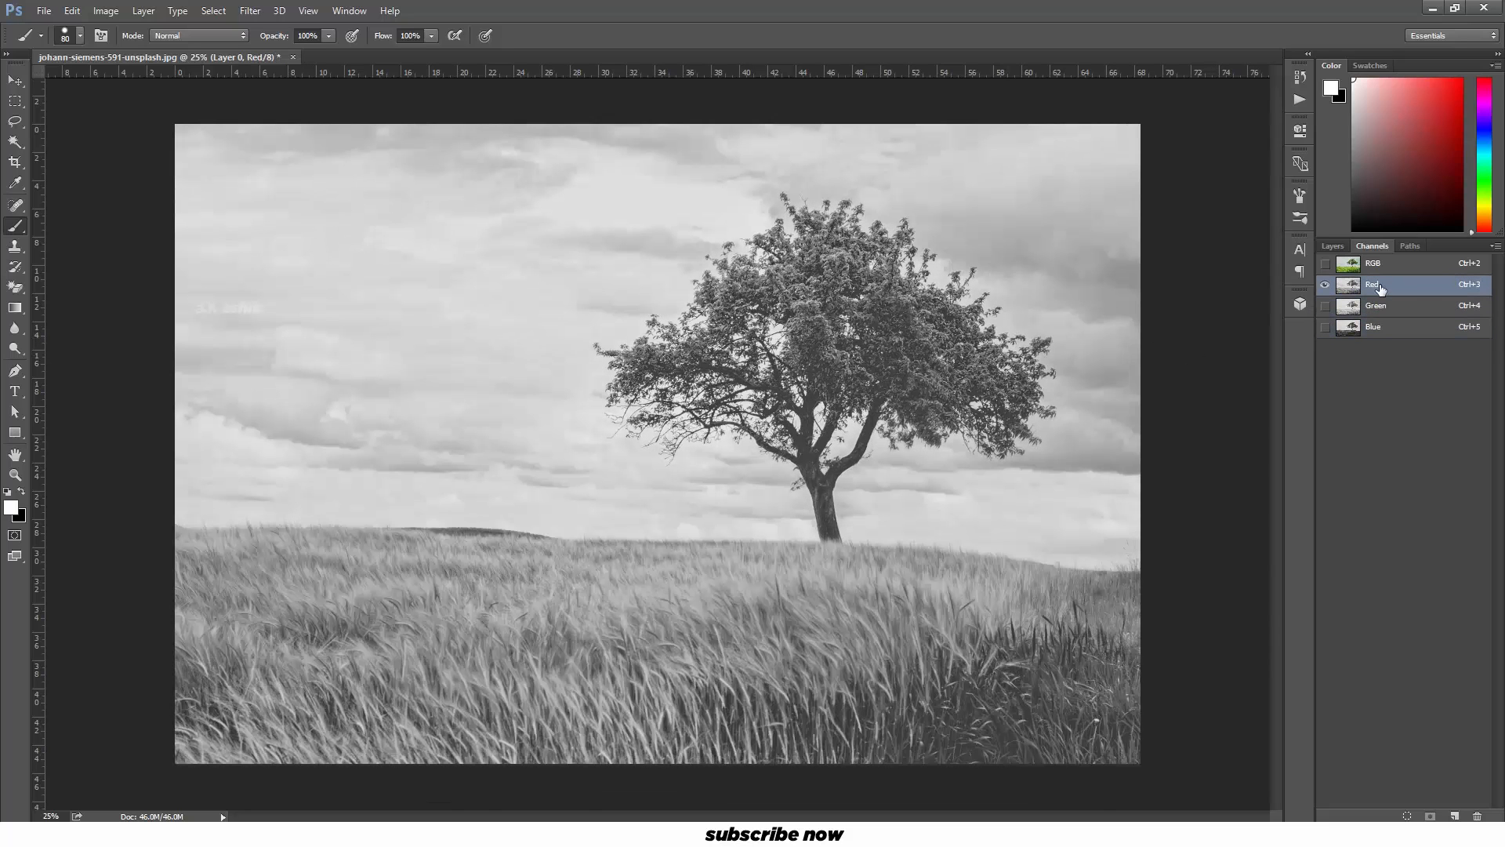
{"action": "left_click", "coordinate": [1392, 335]}
{"action": "left_click_drag", "start_coordinate": [1418, 327], "coordinate": [1454, 816]}
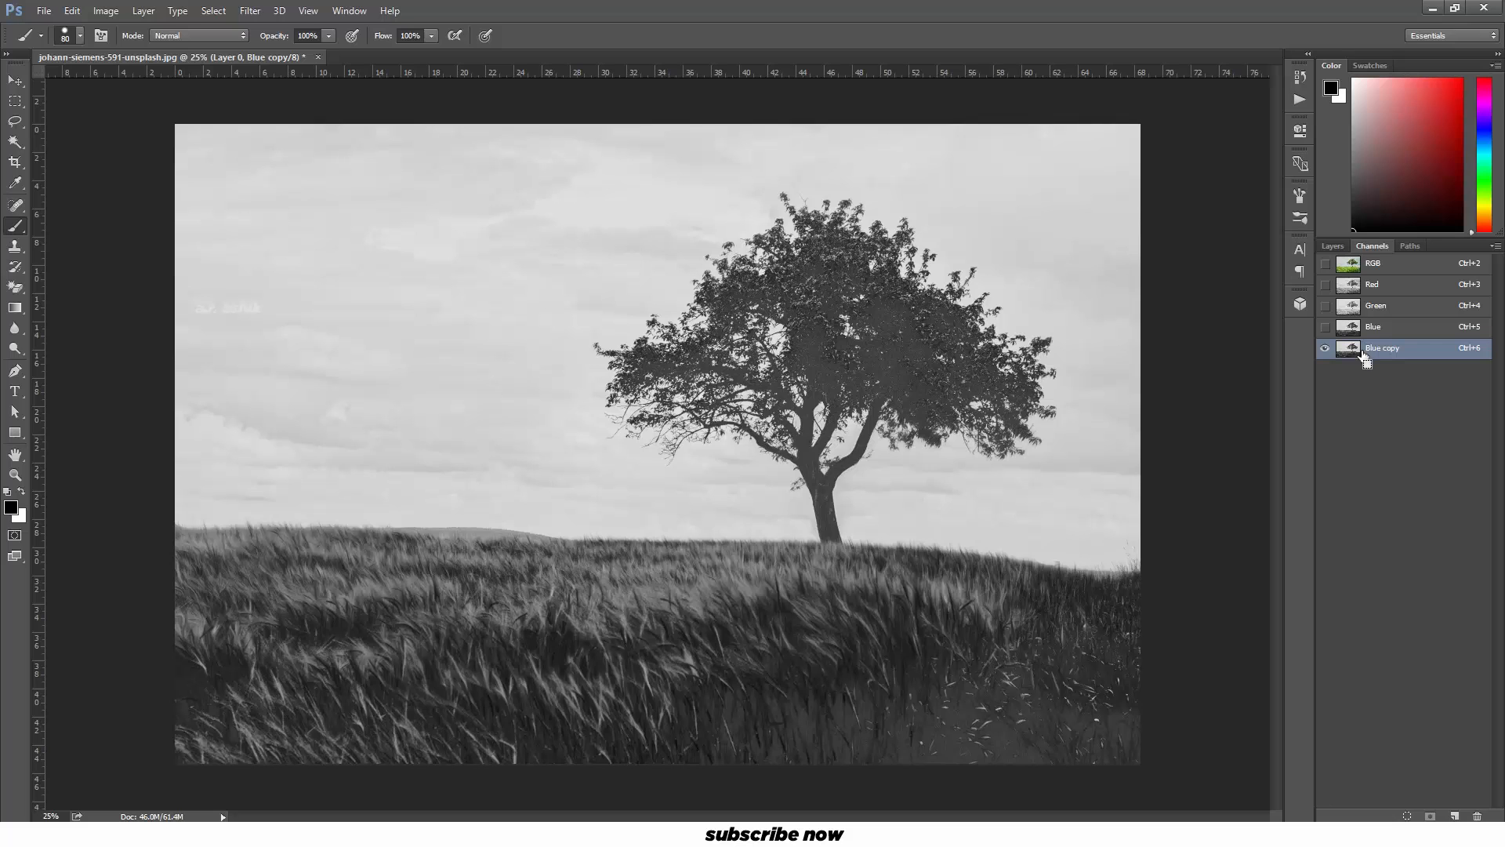
Step: Darken the Blue copy channel with Levels, setting the shadow input to 71 and the midtone to 0.82
{"action": "key", "text": "ctrl+l"}
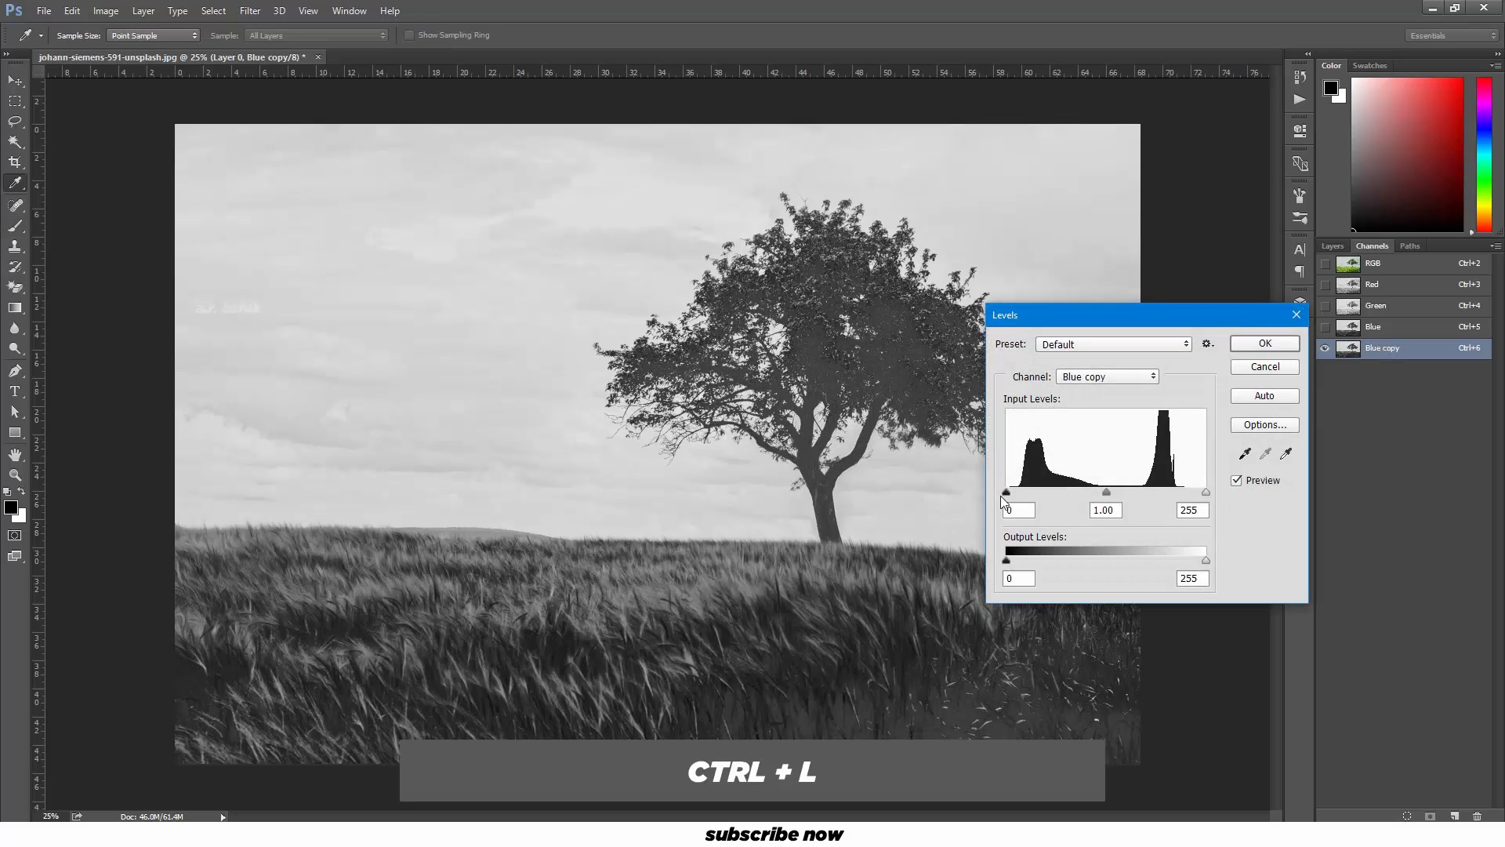
{"action": "left_click_drag", "start_coordinate": [1005, 492], "coordinate": [1143, 489]}
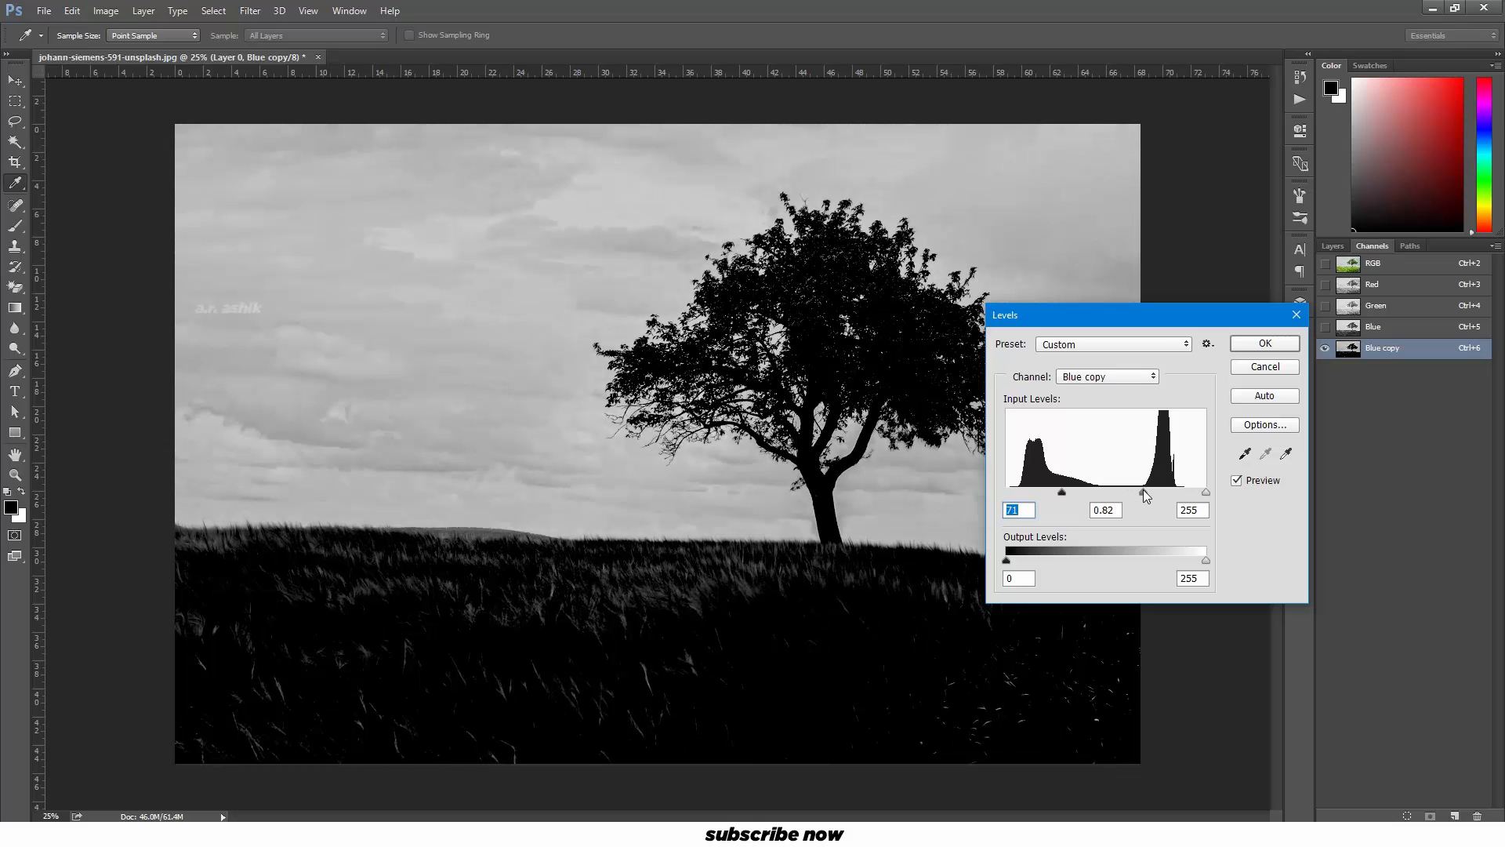
{"action": "left_click", "coordinate": [1264, 346]}
Step: Set up the Brush tool with a black foreground colour and a size of 343 px
{"action": "key", "text": "b"}
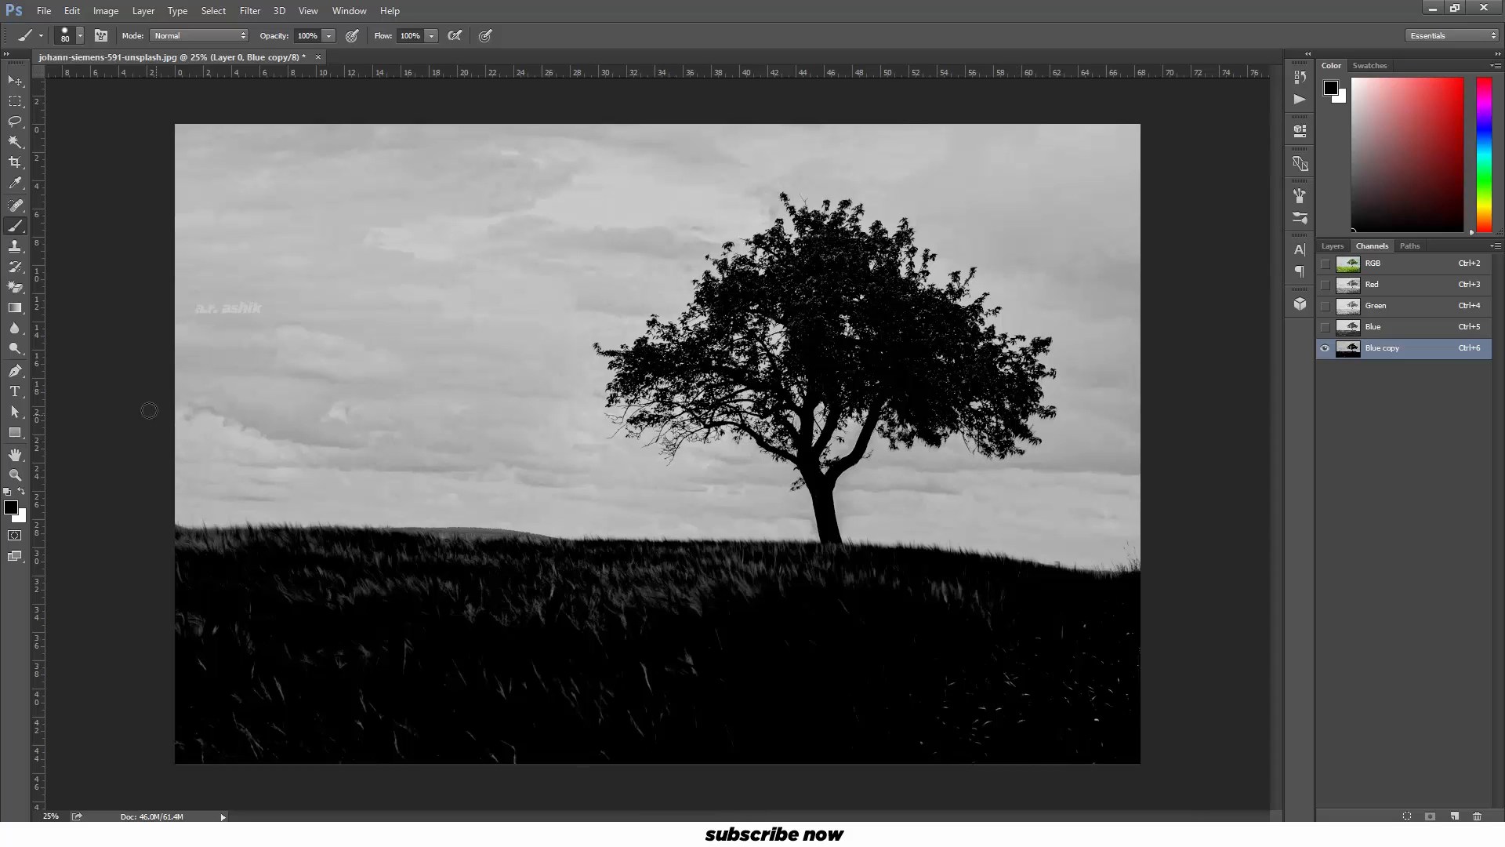
{"action": "left_click", "coordinate": [17, 228]}
{"action": "left_click", "coordinate": [46, 226]}
{"action": "left_click", "coordinate": [11, 508]}
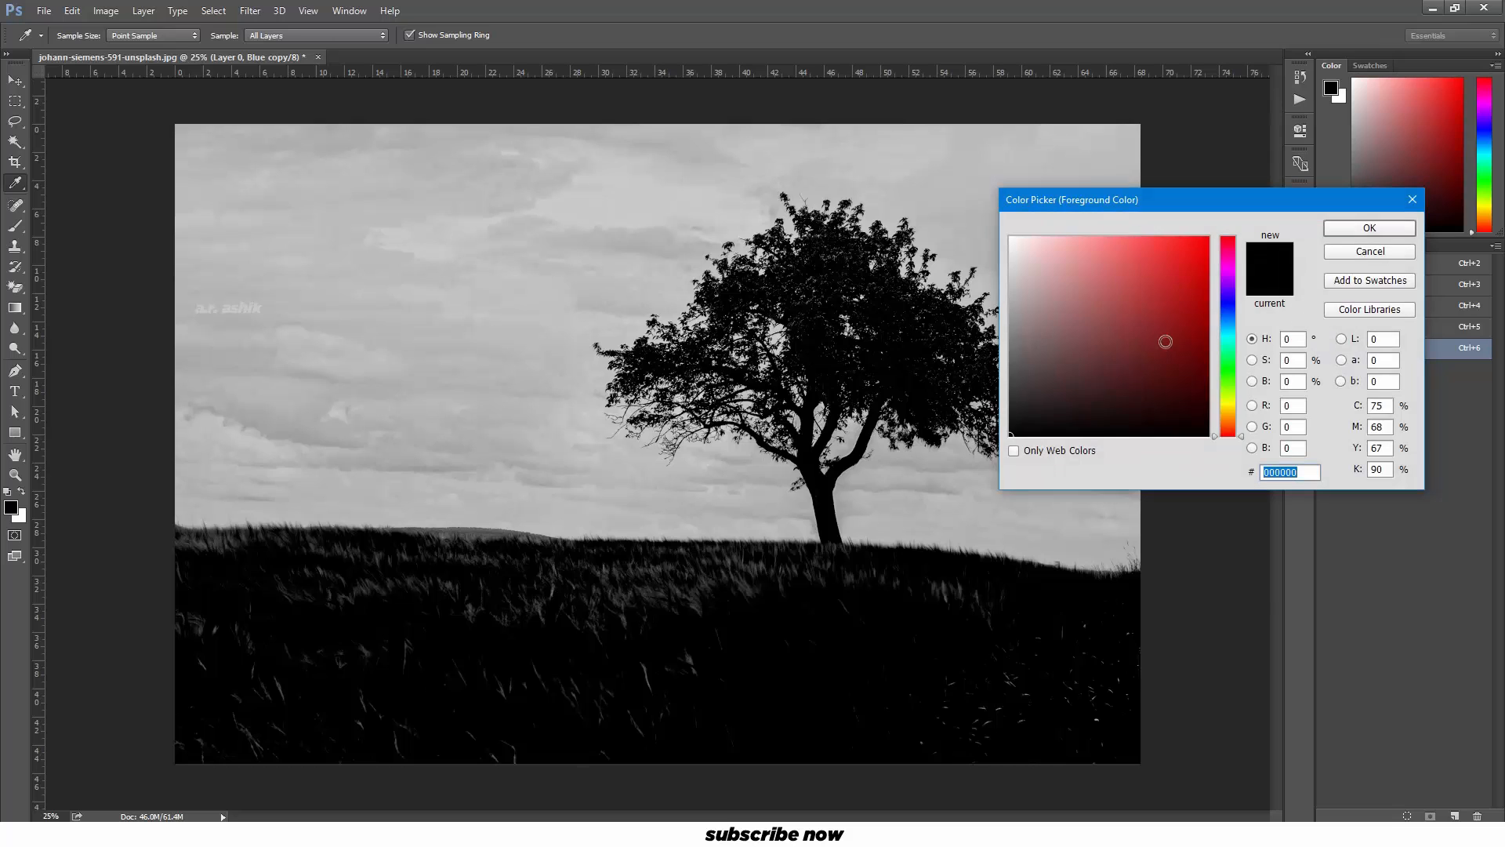
{"action": "left_click", "coordinate": [1354, 260]}
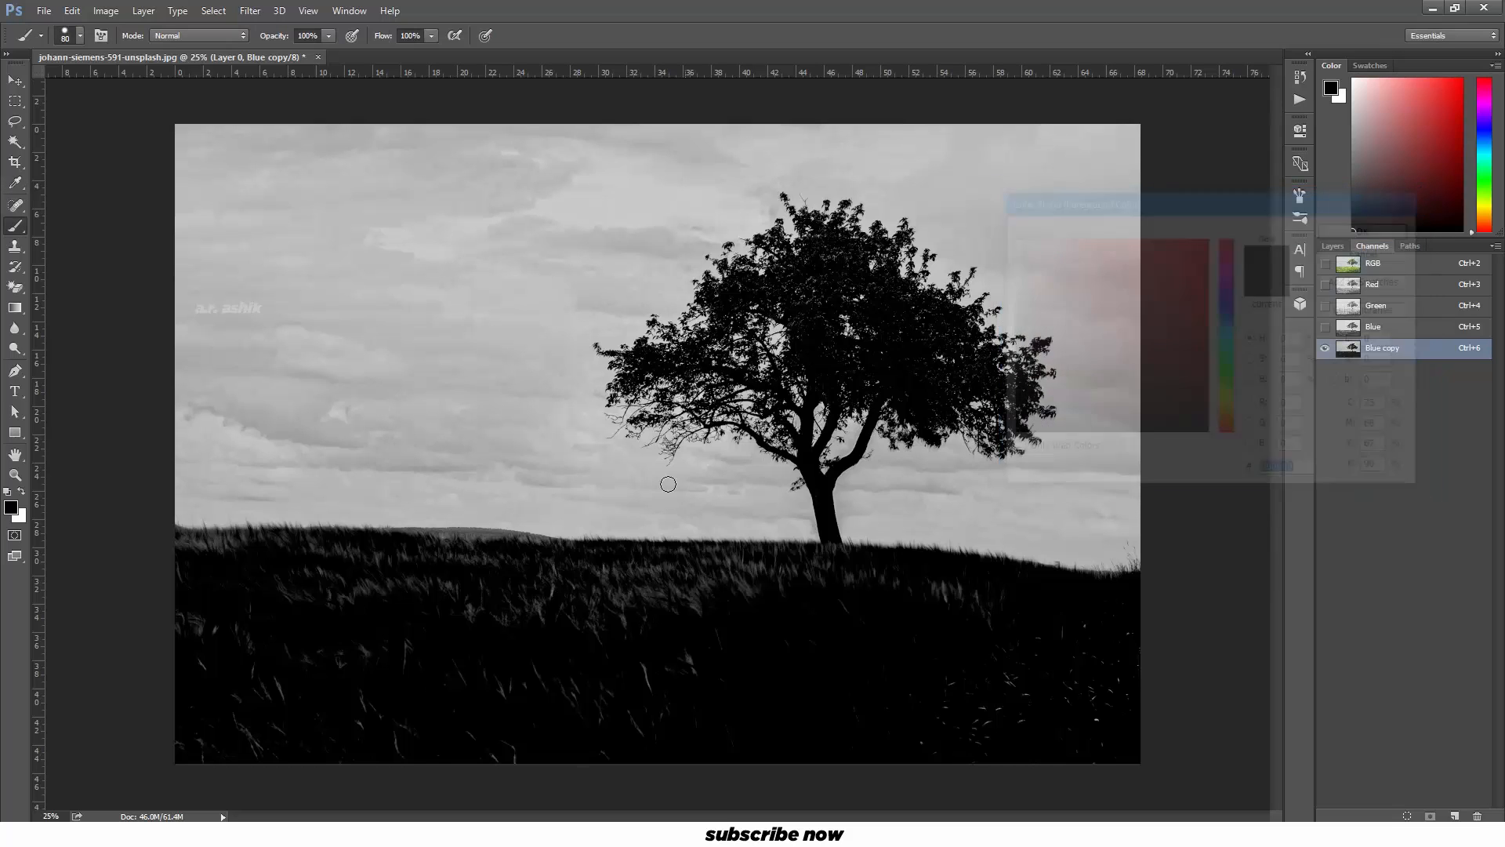
{"action": "right_click", "coordinate": [615, 567]}
{"action": "left_click", "coordinate": [782, 557]}
{"action": "left_click", "coordinate": [830, 34]}
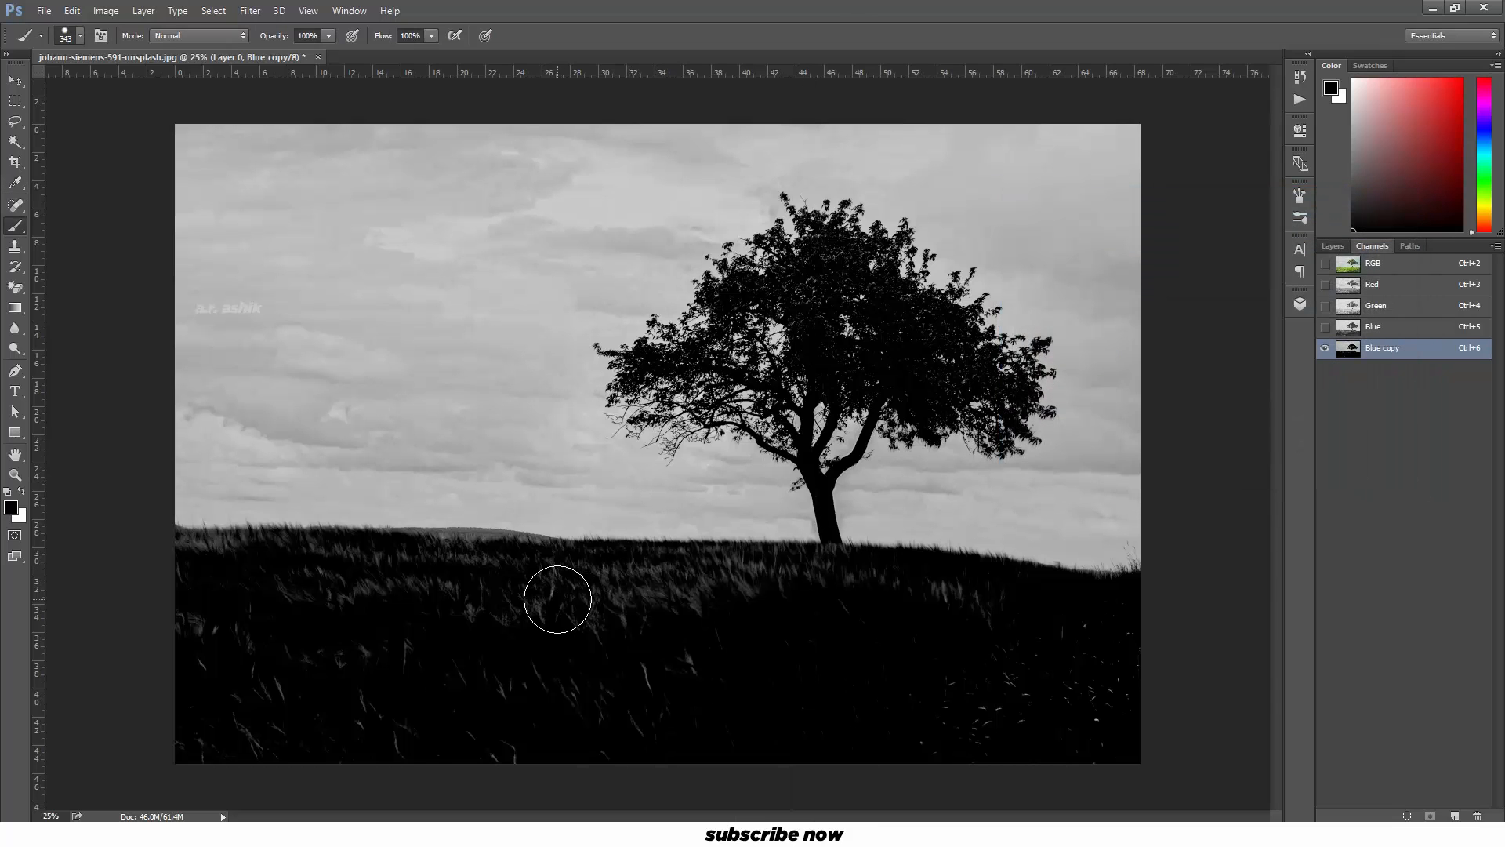
Step: Paint the main area of the grass field solid black in the Blue copy channel
{"action": "key", "text": "ctrl+plus"}
{"action": "left_click_drag", "start_coordinate": [486, 675], "coordinate": [736, 404]}
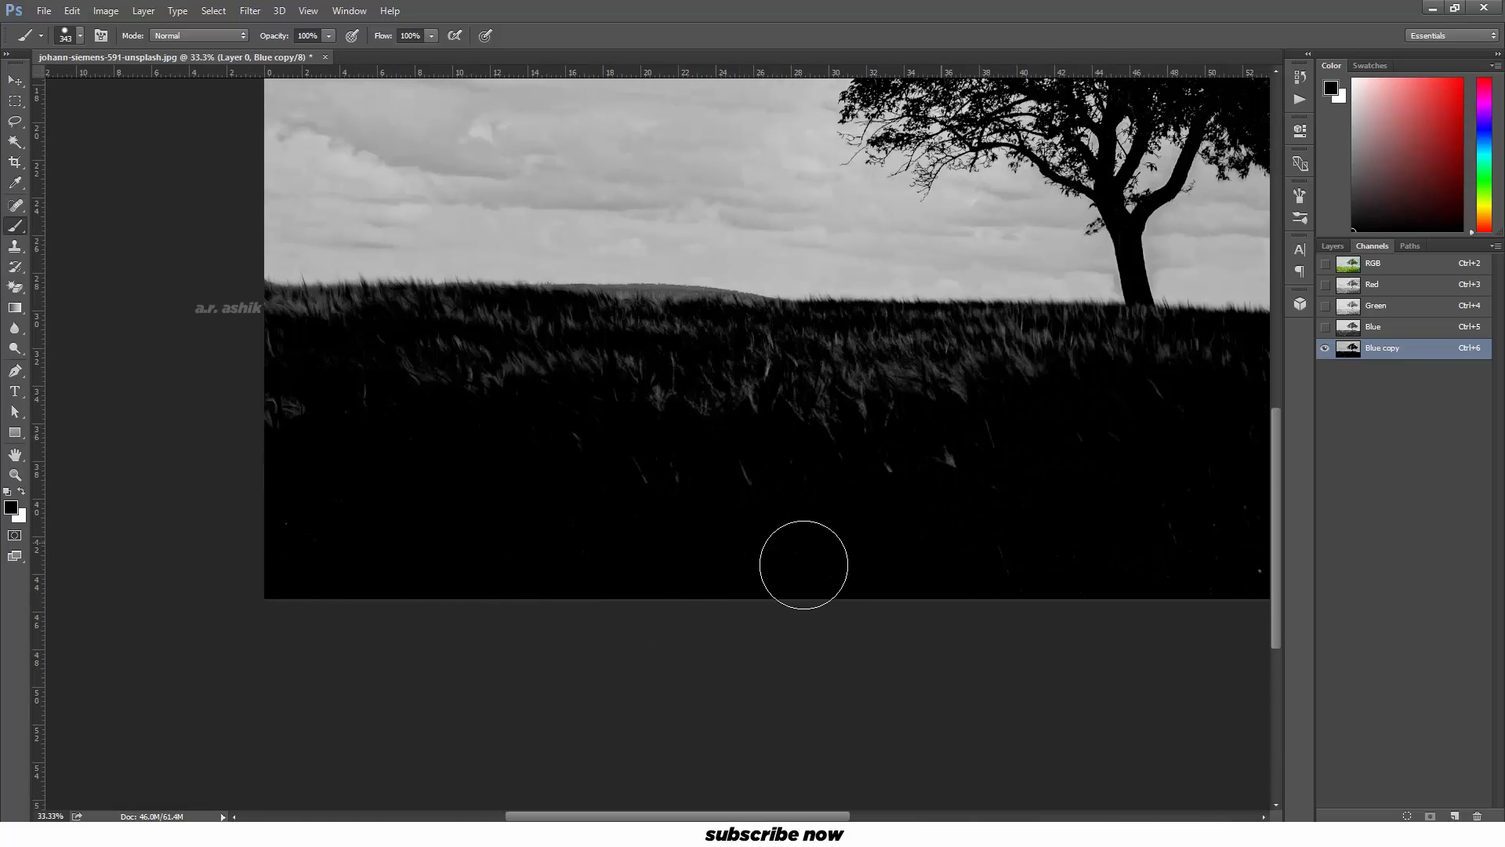
{"action": "mouse_move", "coordinate": [362, 435]}
{"action": "left_mouse_down"}
{"action": "mouse_move", "coordinate": [903, 493]}
{"action": "mouse_move", "coordinate": [296, 574]}
{"action": "left_mouse_up"}
{"action": "left_click_drag", "start_coordinate": [207, 629], "coordinate": [693, 590]}
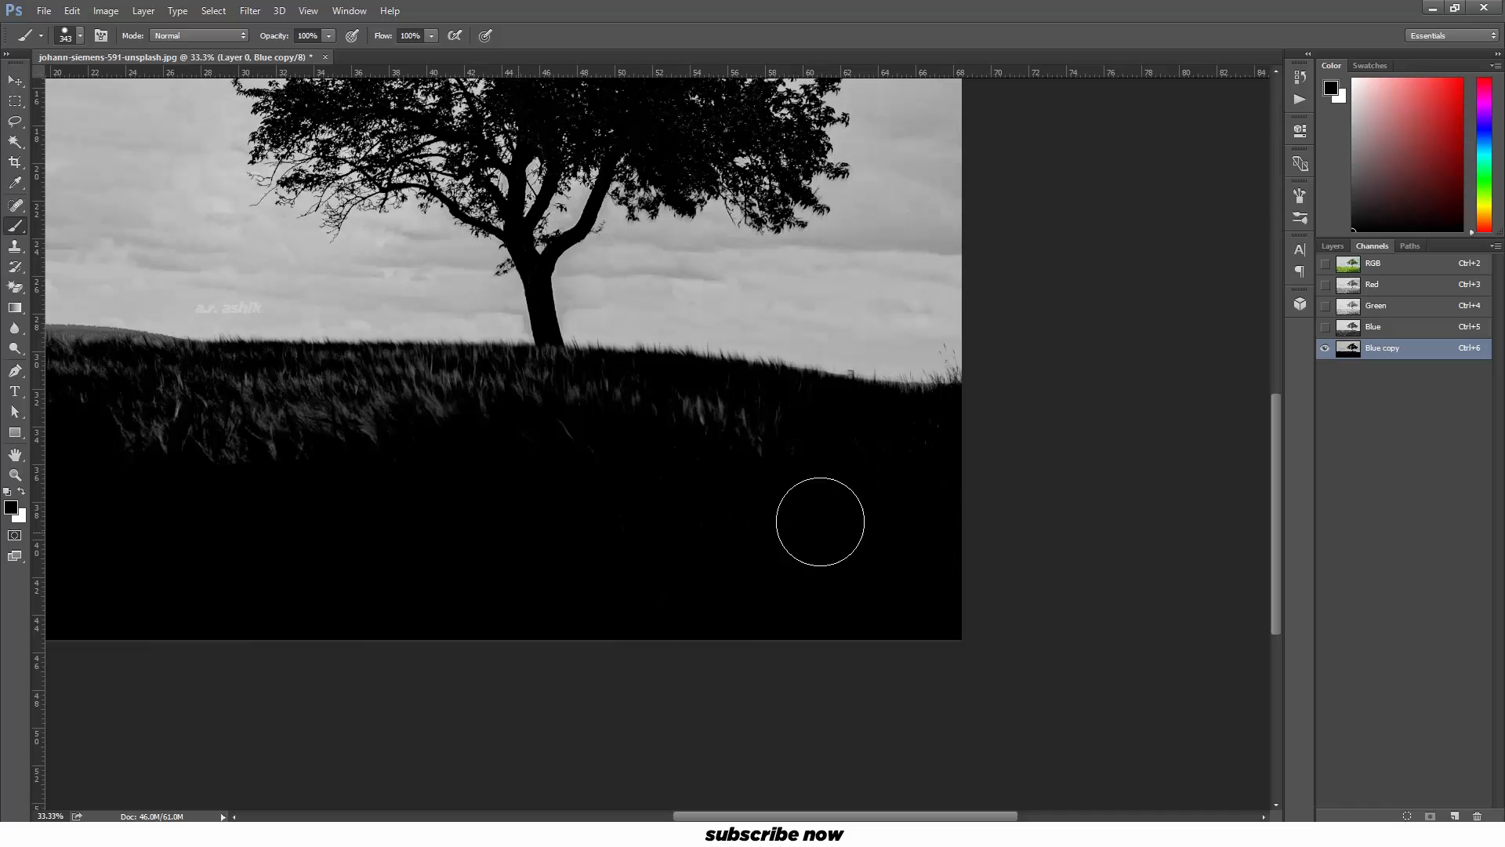
{"action": "left_click_drag", "start_coordinate": [820, 521], "coordinate": [337, 450]}
{"action": "left_click_drag", "start_coordinate": [650, 489], "coordinate": [1332, 481]}
{"action": "mouse_move", "coordinate": [940, 439]}
{"action": "left_mouse_down"}
{"action": "mouse_move", "coordinate": [373, 392]}
{"action": "mouse_move", "coordinate": [1231, 407]}
{"action": "left_mouse_up"}
Step: Paint the remaining grey grass black just below the horizon, from the left edge of the image across the distant hill
{"action": "key", "text": "ctrl+plus"}
{"action": "key", "text": "ctrl+plus"}
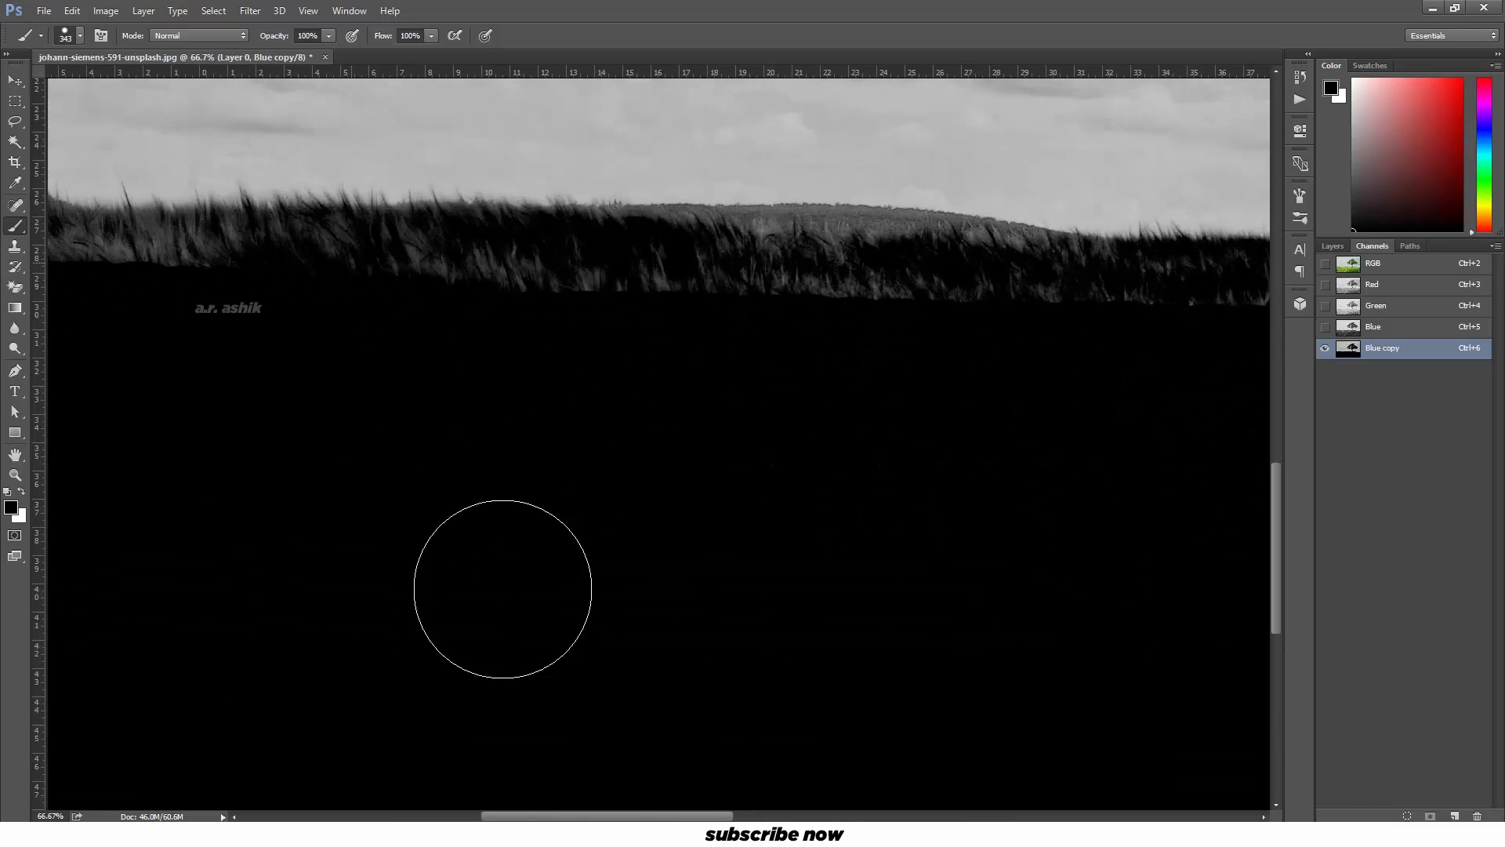
{"action": "left_click_drag", "start_coordinate": [410, 460], "coordinate": [681, 470]}
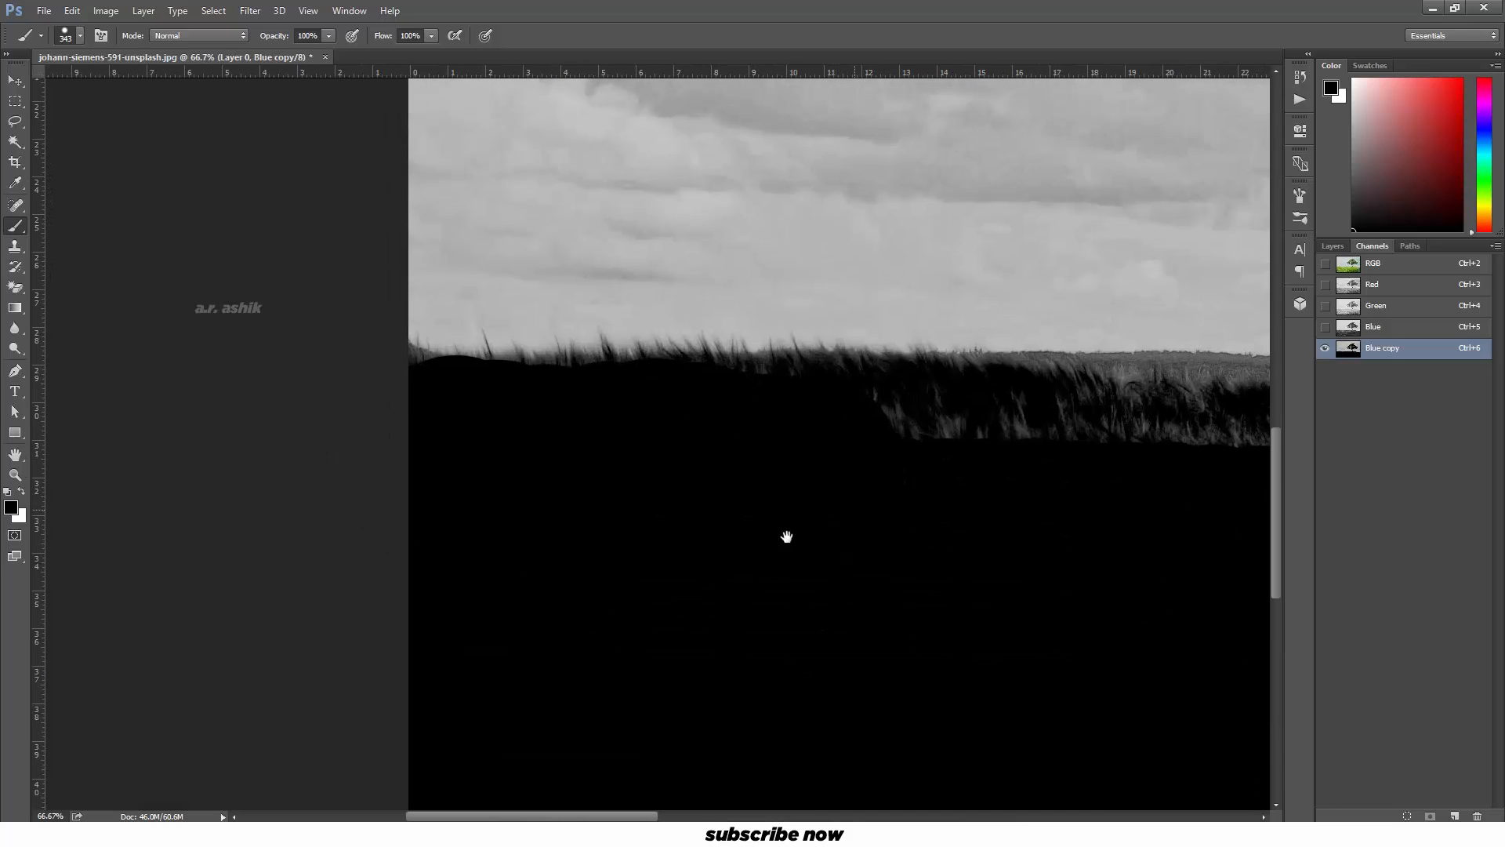
{"action": "left_click_drag", "start_coordinate": [786, 537], "coordinate": [542, 597]}
{"action": "key", "text": "ctrl+plus"}
{"action": "mouse_move", "coordinate": [452, 541]}
{"action": "left_mouse_down"}
{"action": "mouse_move", "coordinate": [948, 554]}
{"action": "mouse_move", "coordinate": [586, 588]}
{"action": "left_mouse_up"}
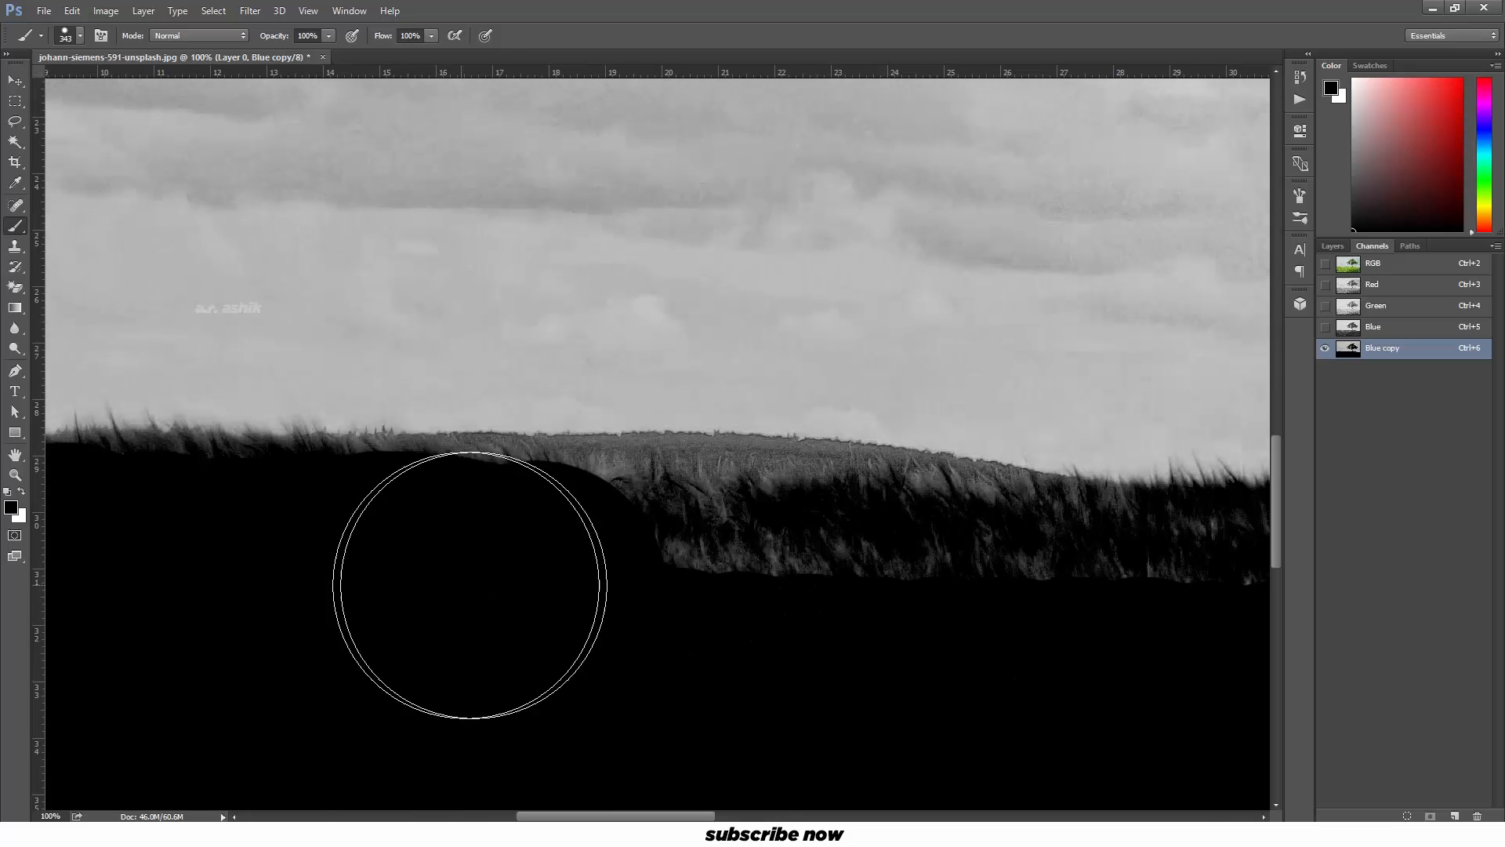
{"action": "mouse_move", "coordinate": [471, 584]}
{"action": "left_mouse_down"}
{"action": "mouse_move", "coordinate": [463, 564]}
{"action": "mouse_move", "coordinate": [891, 588]}
{"action": "mouse_move", "coordinate": [980, 619]}
{"action": "left_mouse_up"}
{"action": "mouse_move", "coordinate": [980, 623]}
{"action": "left_mouse_down"}
{"action": "mouse_move", "coordinate": [581, 546]}
{"action": "mouse_move", "coordinate": [909, 541]}
{"action": "left_mouse_up"}
{"action": "mouse_move", "coordinate": [1045, 583]}
{"action": "left_mouse_down"}
{"action": "mouse_move", "coordinate": [749, 548]}
{"action": "mouse_move", "coordinate": [1008, 548]}
{"action": "mouse_move", "coordinate": [586, 514]}
{"action": "left_mouse_up"}
{"action": "mouse_move", "coordinate": [766, 497]}
{"action": "left_mouse_down"}
{"action": "mouse_move", "coordinate": [955, 493]}
{"action": "mouse_move", "coordinate": [1118, 565]}
{"action": "left_mouse_up"}
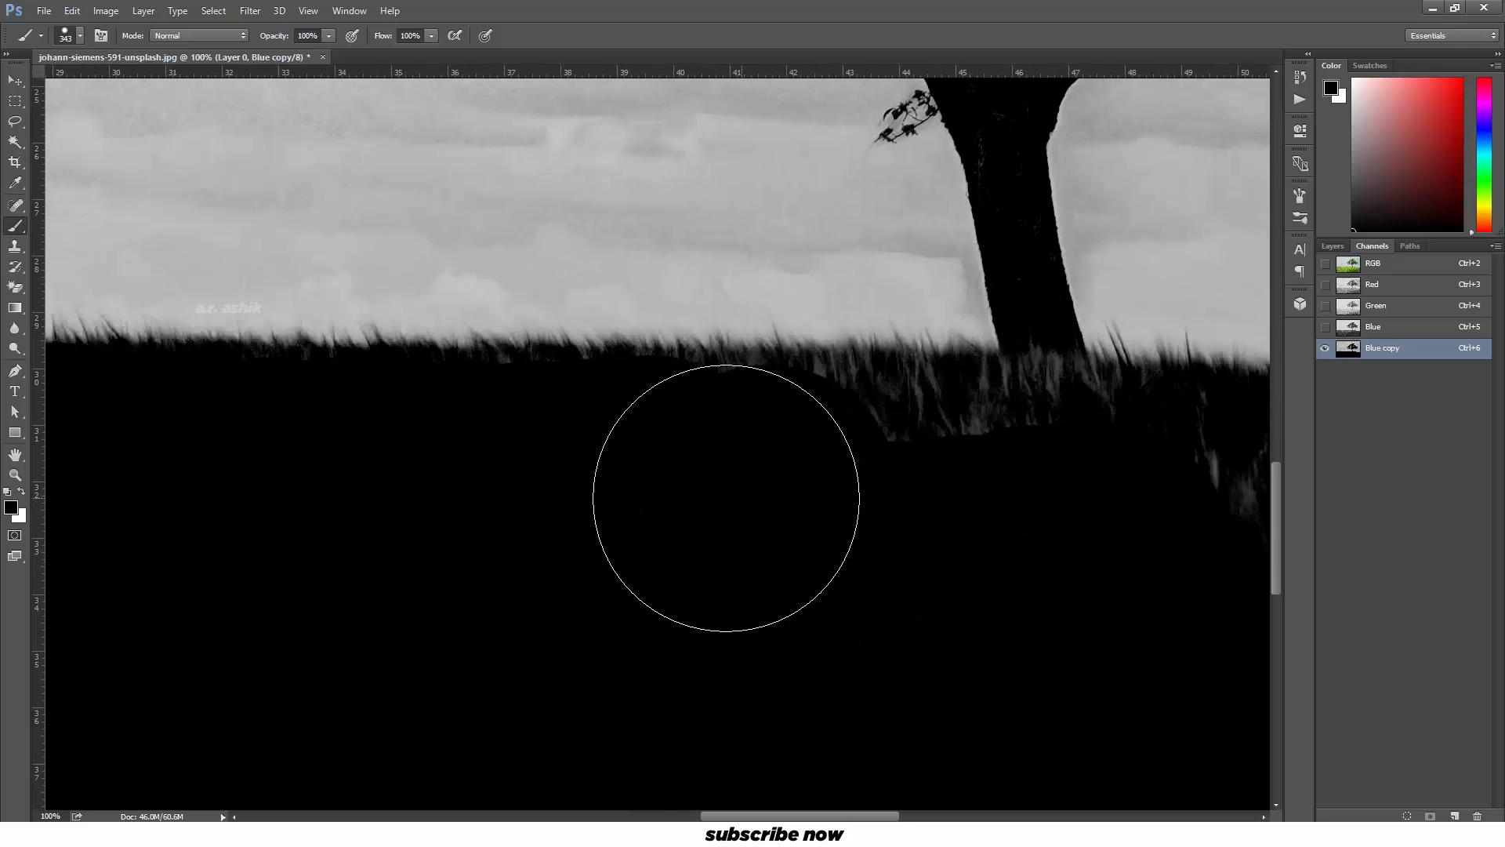
Step: Continue painting the grey grass black below the horizon, from the tree trunk to the right edge of the image
{"action": "mouse_move", "coordinate": [726, 498]}
{"action": "left_mouse_down"}
{"action": "mouse_move", "coordinate": [900, 487]}
{"action": "mouse_move", "coordinate": [913, 564]}
{"action": "left_mouse_up"}
{"action": "left_click_drag", "start_coordinate": [913, 564], "coordinate": [623, 555]}
{"action": "left_click_drag", "start_coordinate": [857, 603], "coordinate": [675, 594]}
{"action": "mouse_move", "coordinate": [653, 511]}
{"action": "left_mouse_down"}
{"action": "mouse_move", "coordinate": [1125, 570]}
{"action": "mouse_move", "coordinate": [822, 545]}
{"action": "left_mouse_up"}
{"action": "mouse_move", "coordinate": [774, 540]}
{"action": "left_mouse_down"}
{"action": "mouse_move", "coordinate": [1019, 560]}
{"action": "mouse_move", "coordinate": [723, 523]}
{"action": "left_mouse_up"}
{"action": "left_click_drag", "start_coordinate": [1009, 530], "coordinate": [1165, 525]}
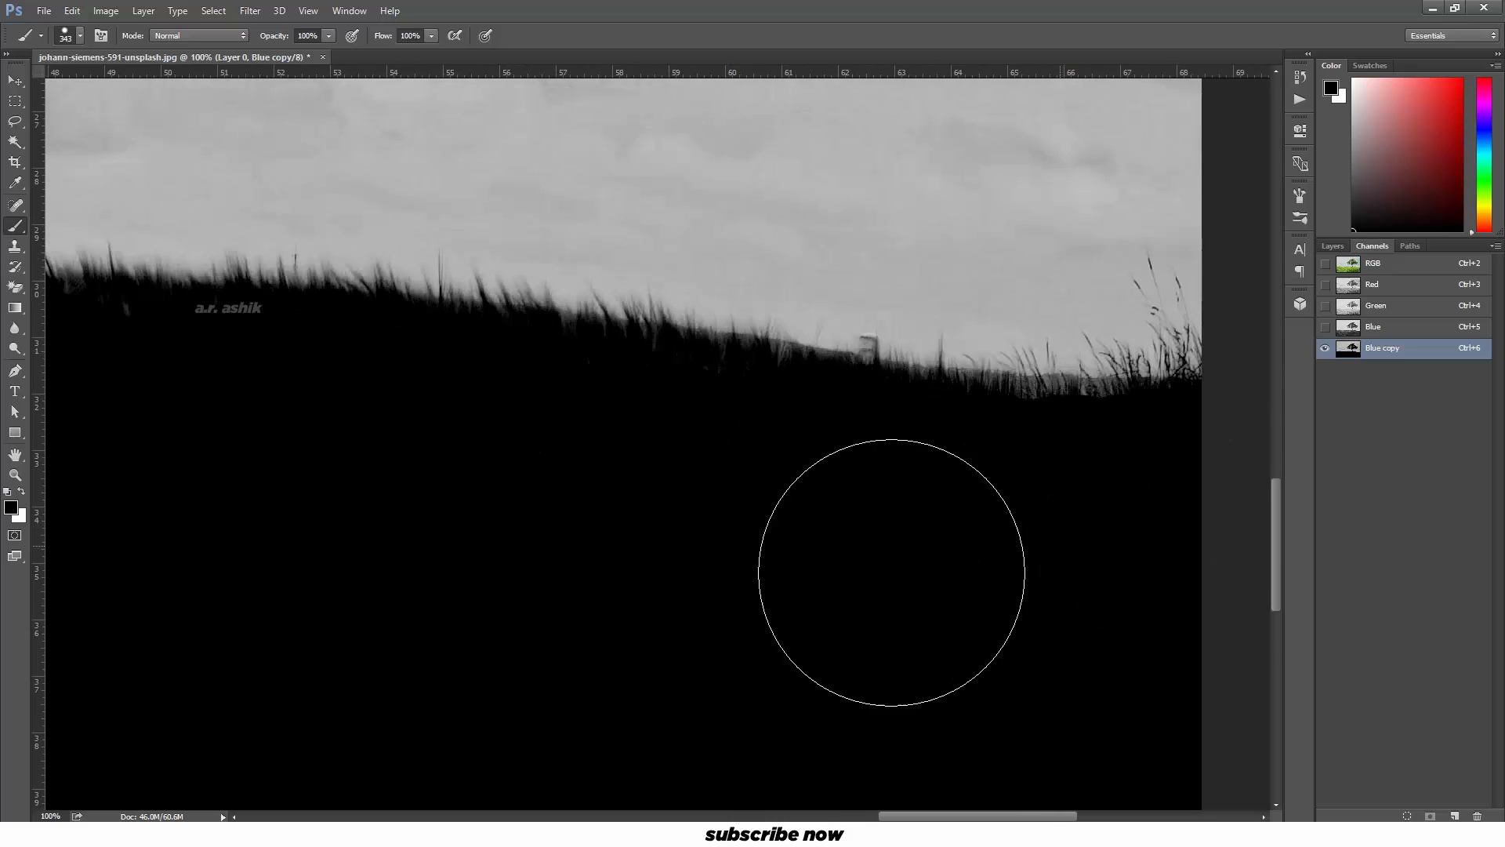
{"action": "left_click_drag", "start_coordinate": [648, 564], "coordinate": [870, 589]}
{"action": "left_click_drag", "start_coordinate": [693, 574], "coordinate": [998, 593]}
{"action": "left_click_drag", "start_coordinate": [660, 473], "coordinate": [662, 469]}
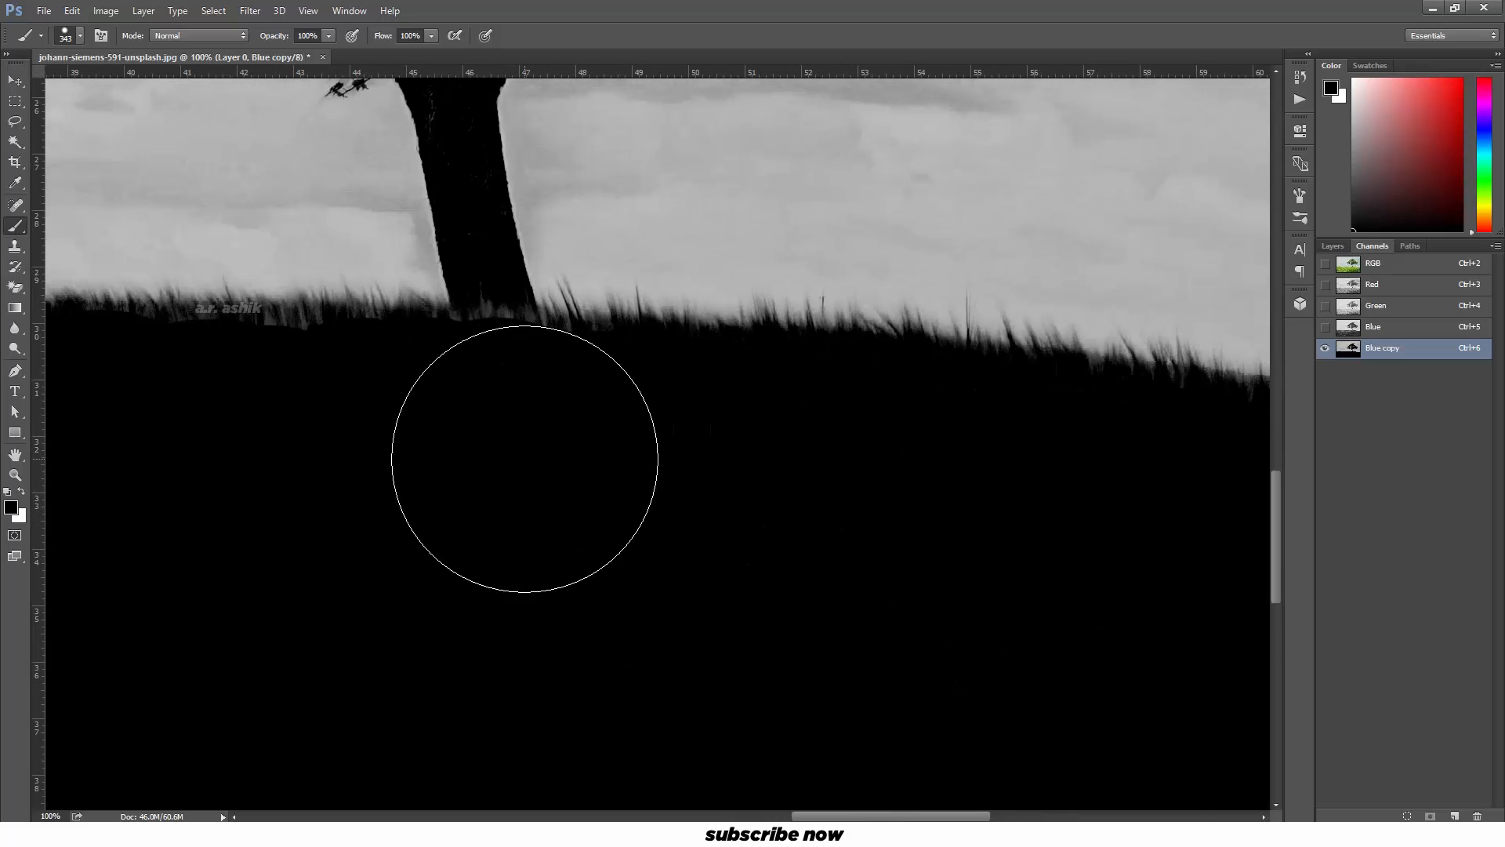
Step: Reduce the brush to 32 px and paint over the grey specks on the tree trunk and its base in black
{"action": "key", "text": "ctrl+plus"}
{"action": "key", "text": "ctrl+plus"}
{"action": "left_click_drag", "start_coordinate": [467, 399], "coordinate": [995, 807]}
{"action": "right_click", "coordinate": [699, 427]}
{"action": "left_click_drag", "start_coordinate": [850, 465], "coordinate": [798, 466]}
{"action": "left_click", "coordinate": [953, 7]}
{"action": "mouse_move", "coordinate": [654, 548]}
{"action": "left_mouse_down"}
{"action": "mouse_move", "coordinate": [618, 460]}
{"action": "mouse_move", "coordinate": [720, 526]}
{"action": "mouse_move", "coordinate": [699, 458]}
{"action": "mouse_move", "coordinate": [787, 486]}
{"action": "mouse_move", "coordinate": [823, 534]}
{"action": "left_mouse_up"}
{"action": "key", "text": "ctrl+minus"}
{"action": "left_click_drag", "start_coordinate": [570, 114], "coordinate": [632, 519]}
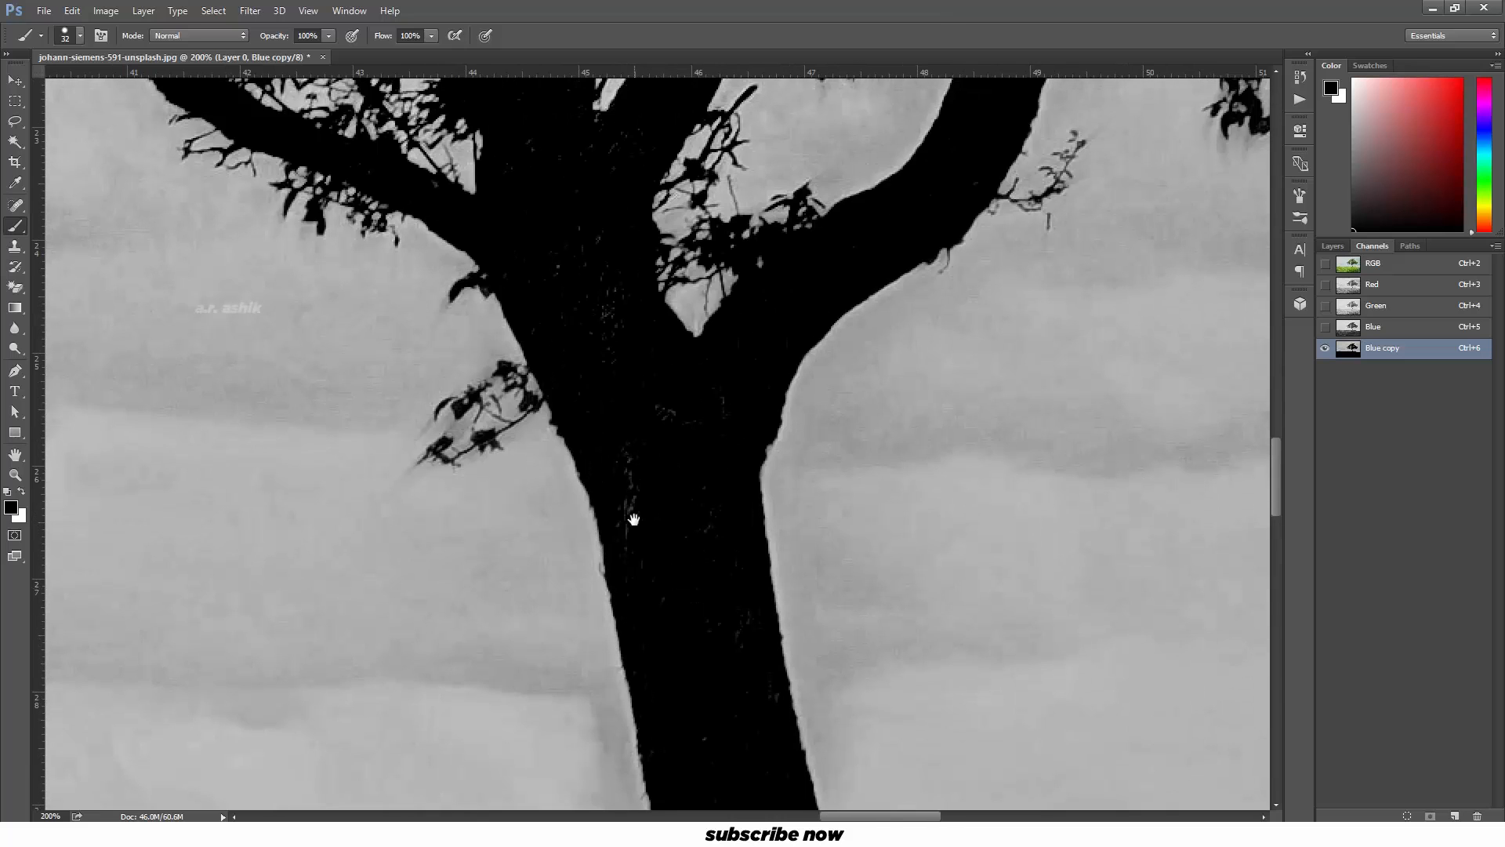
{"action": "left_click_drag", "start_coordinate": [793, 689], "coordinate": [753, 387]}
{"action": "key", "text": "ctrl+plus"}
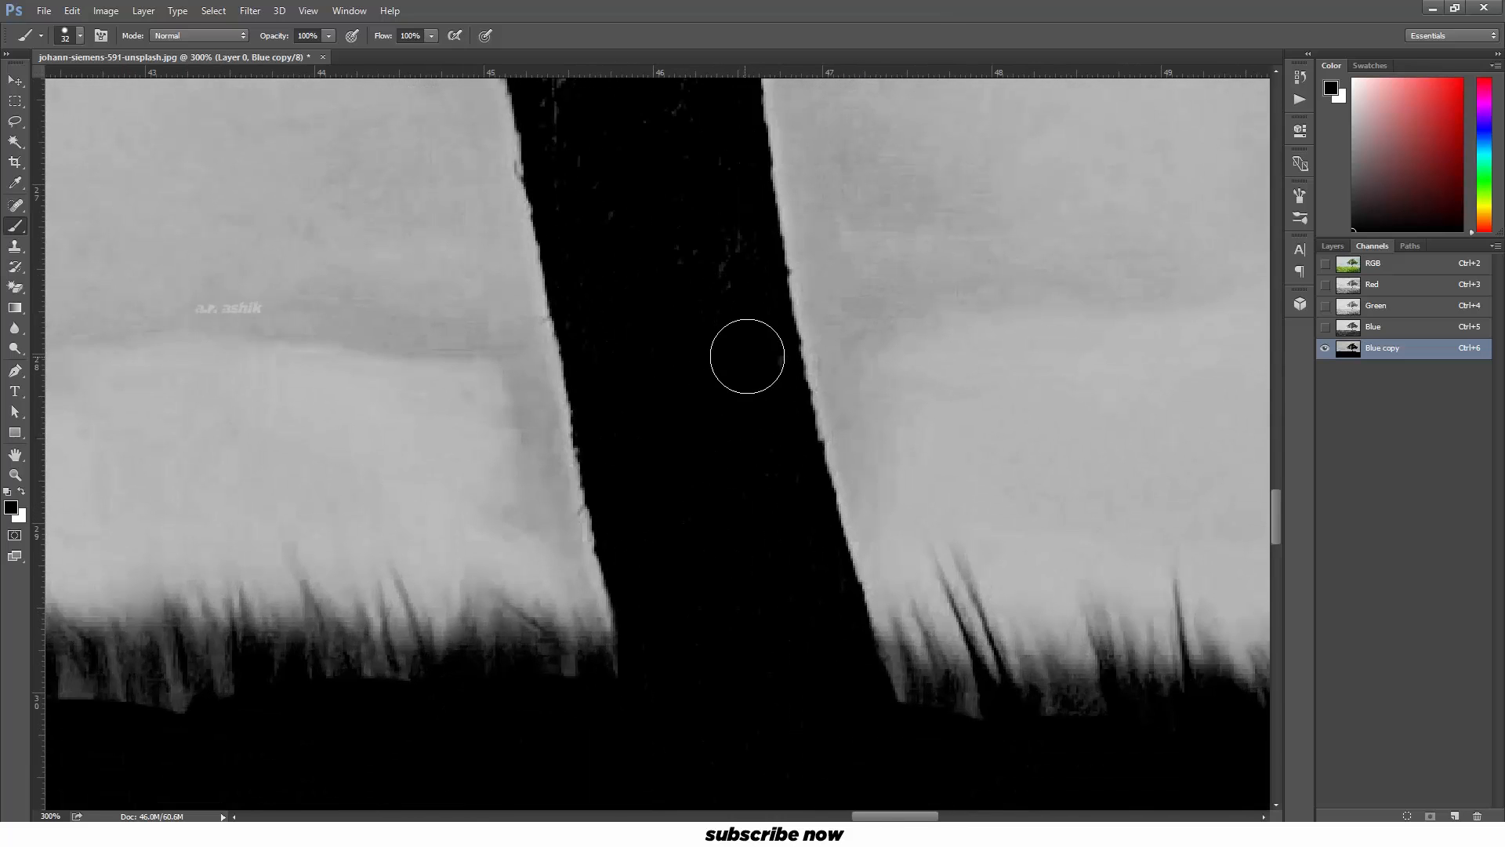
{"action": "left_click_drag", "start_coordinate": [714, 335], "coordinate": [768, 516]}
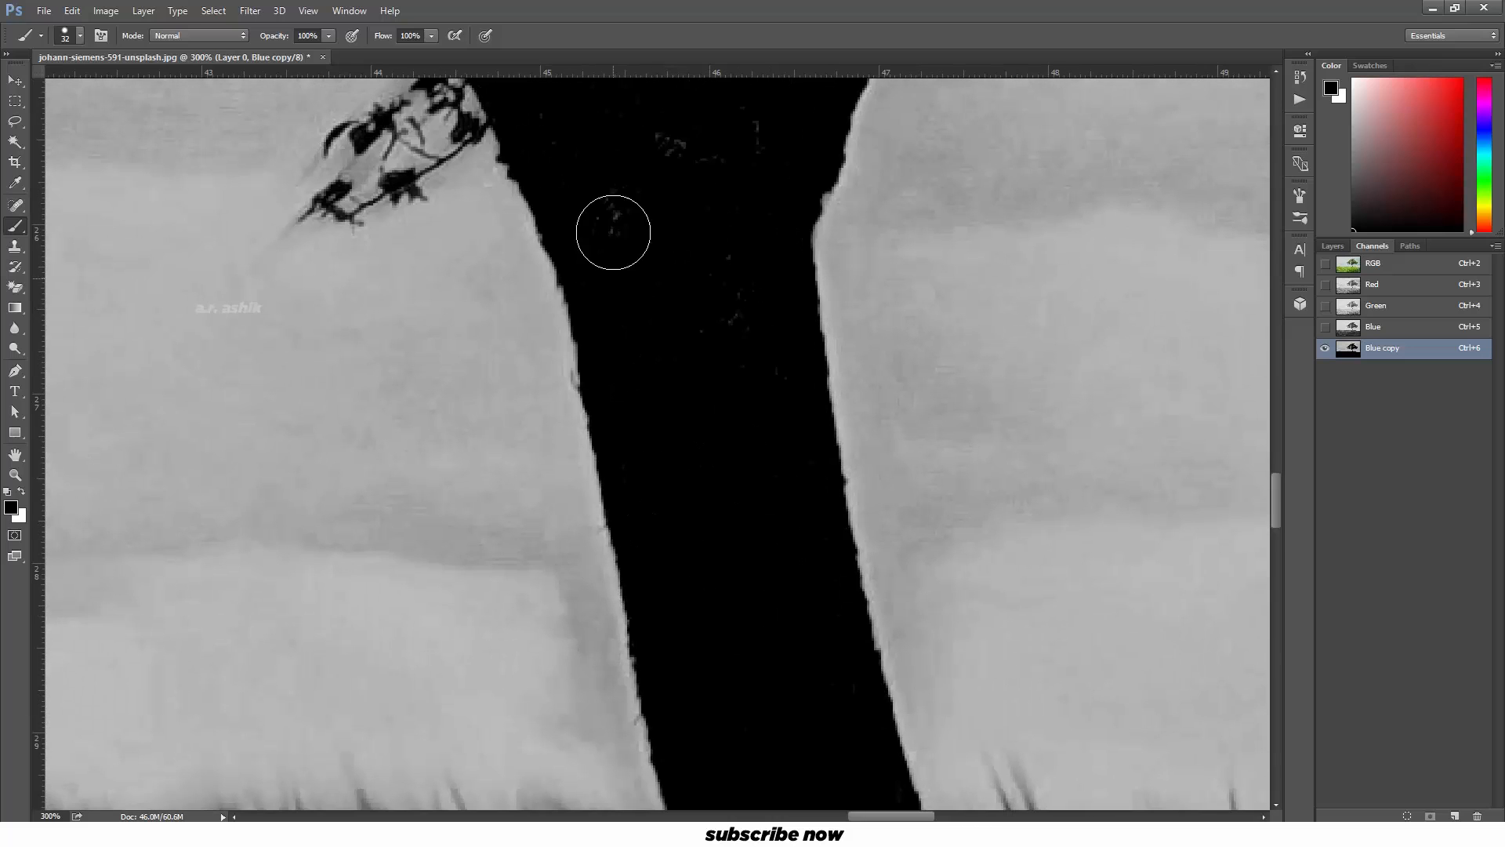
{"action": "left_click_drag", "start_coordinate": [760, 405], "coordinate": [732, 249]}
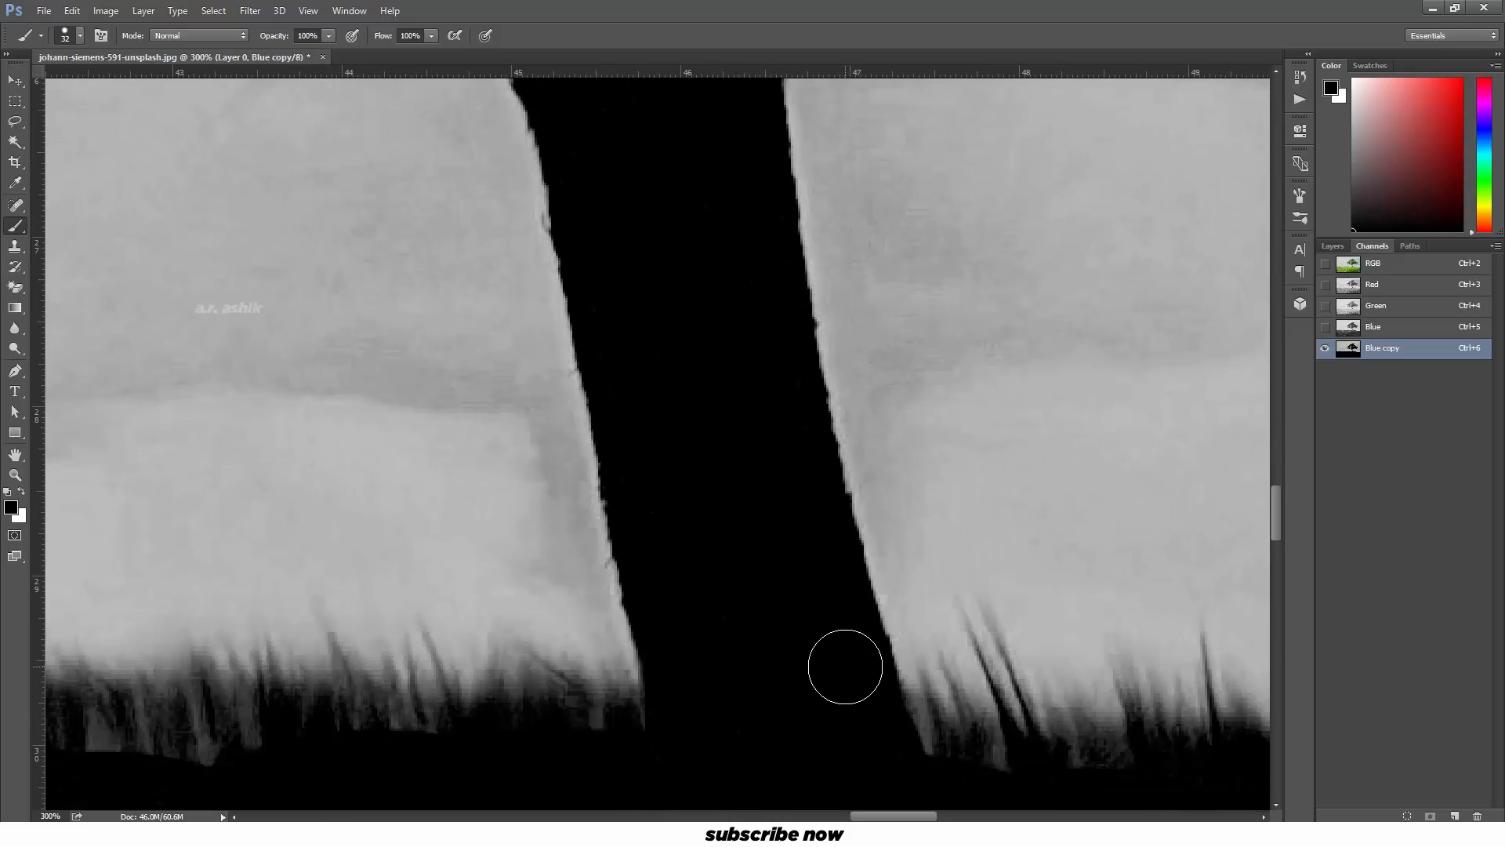
Step: Paint the grey specks black on the upper trunk, the fork and the thick branches of the tree
{"action": "left_click_drag", "start_coordinate": [652, 98], "coordinate": [720, 433]}
{"action": "left_click_drag", "start_coordinate": [621, 176], "coordinate": [674, 391]}
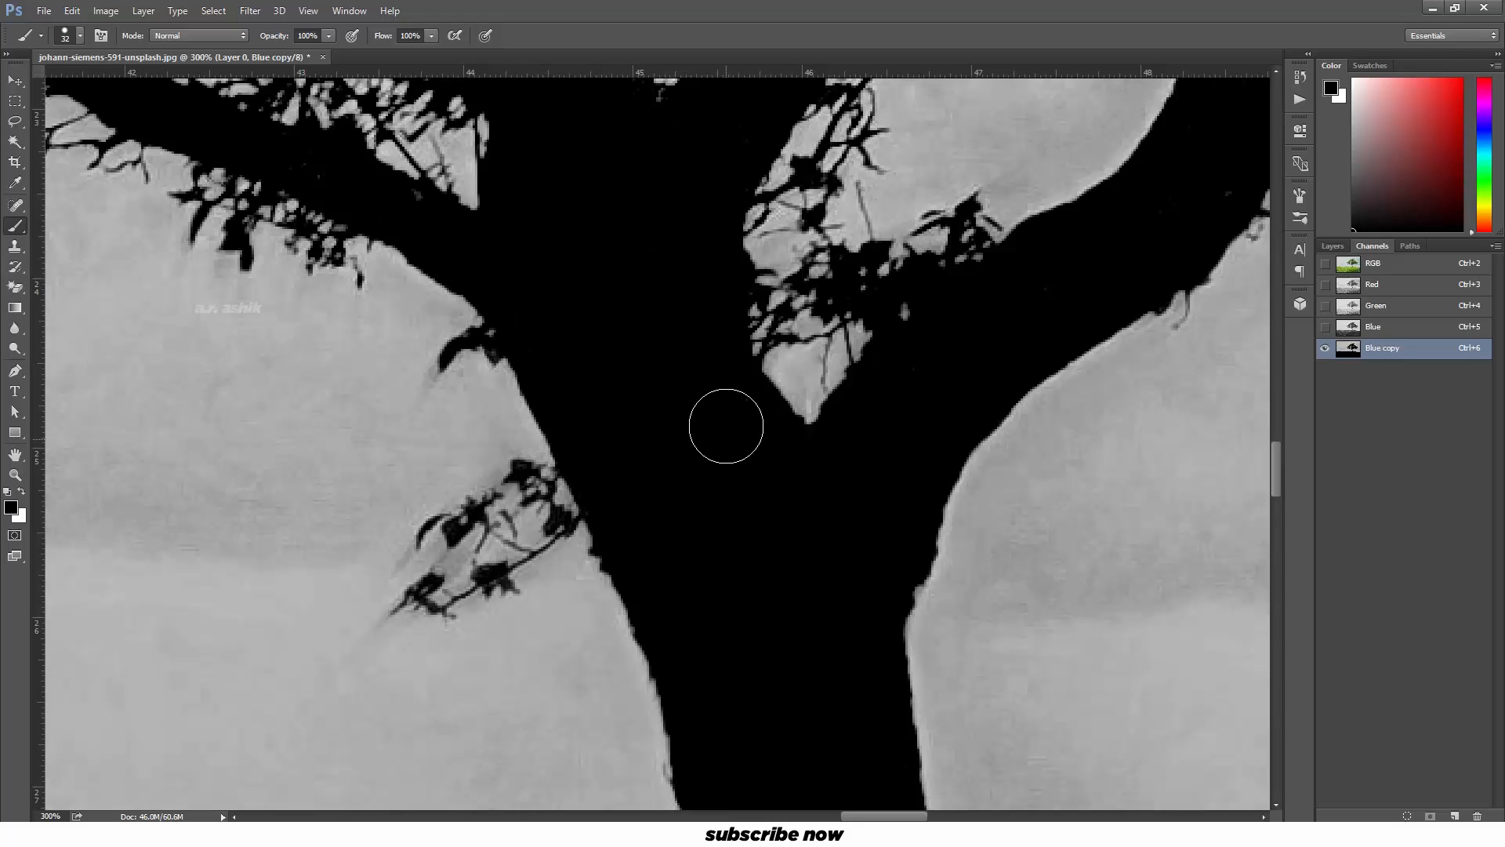
{"action": "left_click_drag", "start_coordinate": [846, 440], "coordinate": [701, 562]}
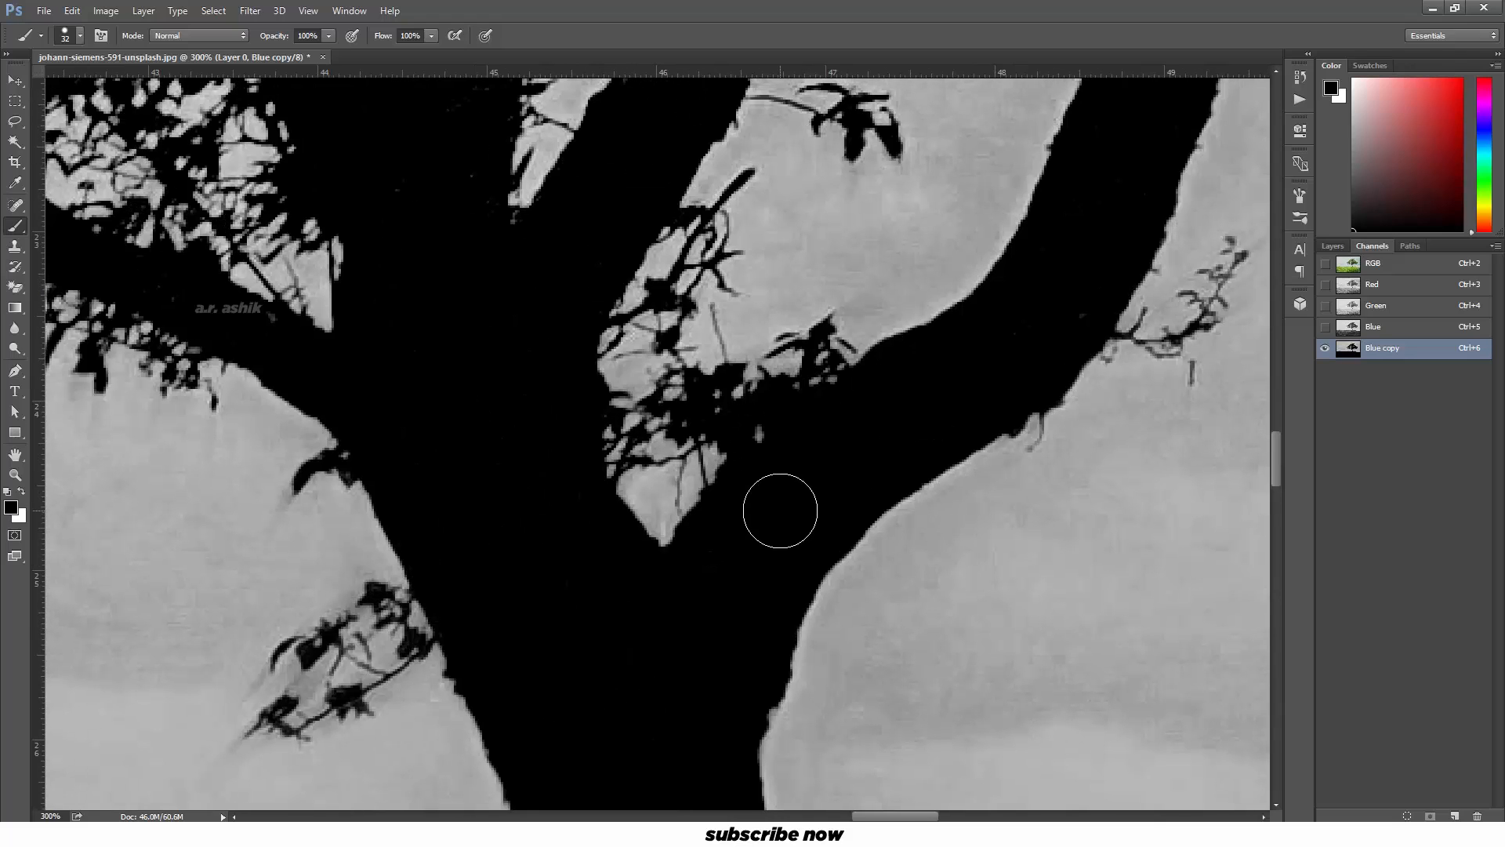
{"action": "left_click_drag", "start_coordinate": [1070, 307], "coordinate": [899, 576]}
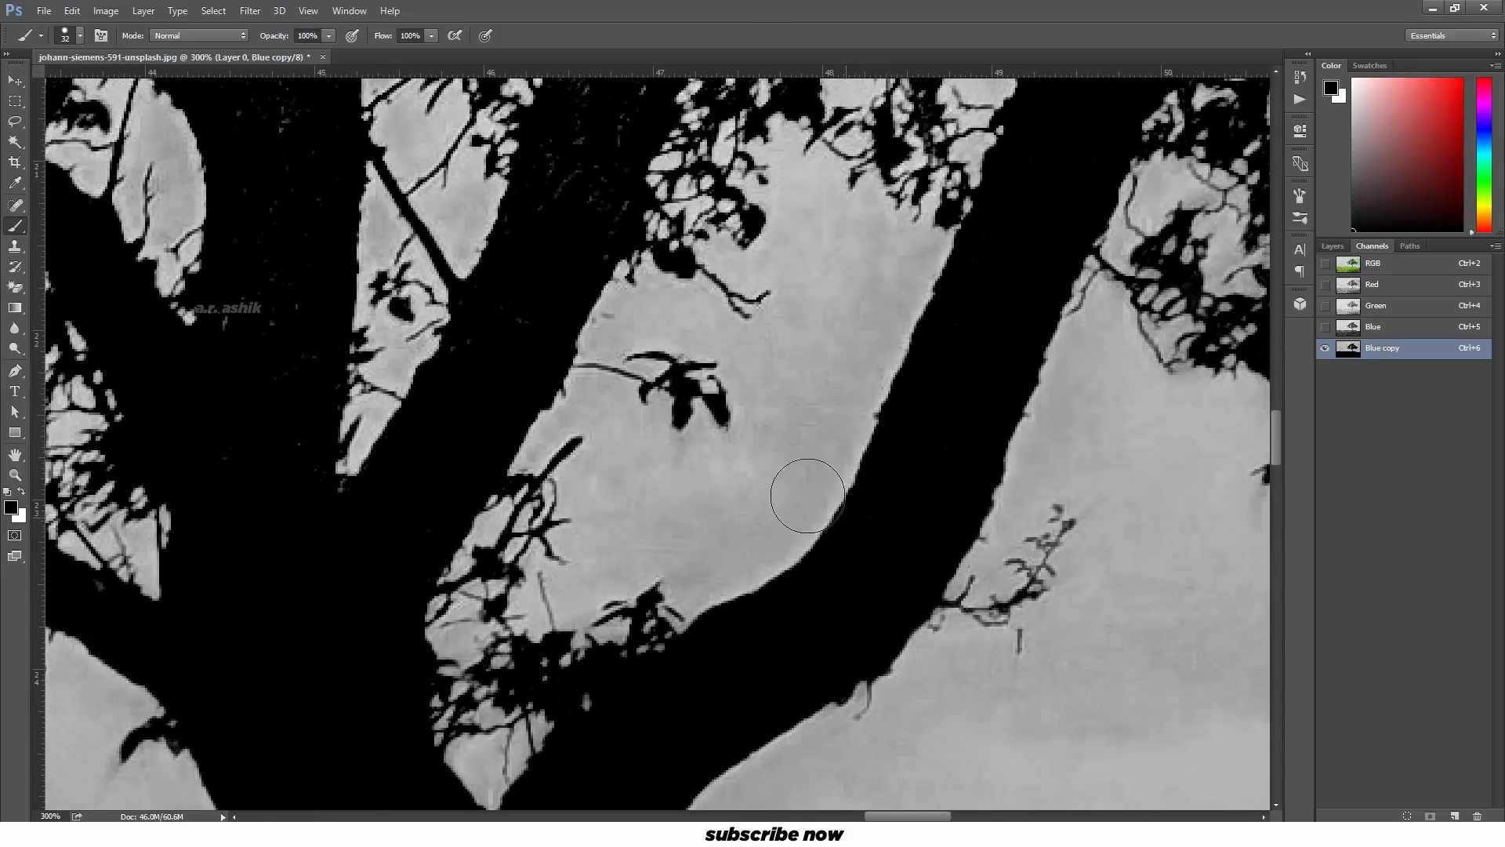
{"action": "left_click_drag", "start_coordinate": [705, 330], "coordinate": [771, 489]}
{"action": "key", "text": "ctrl+0"}
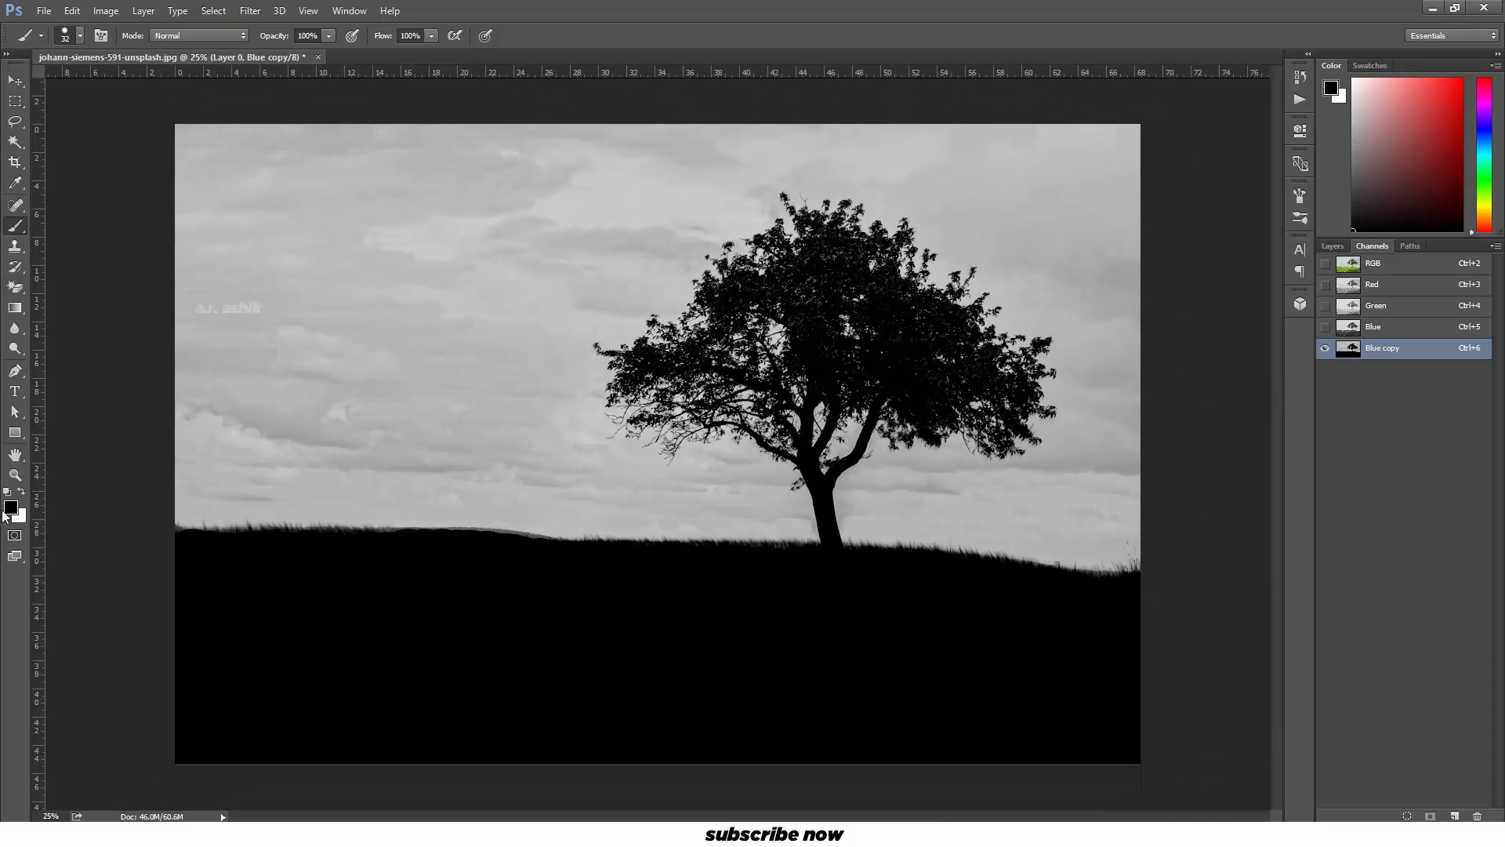
Step: Switch the foreground to white, enlarge the brush to 390 px and paint the open sky away from the tree
{"action": "key", "text": "ctrl+plus"}
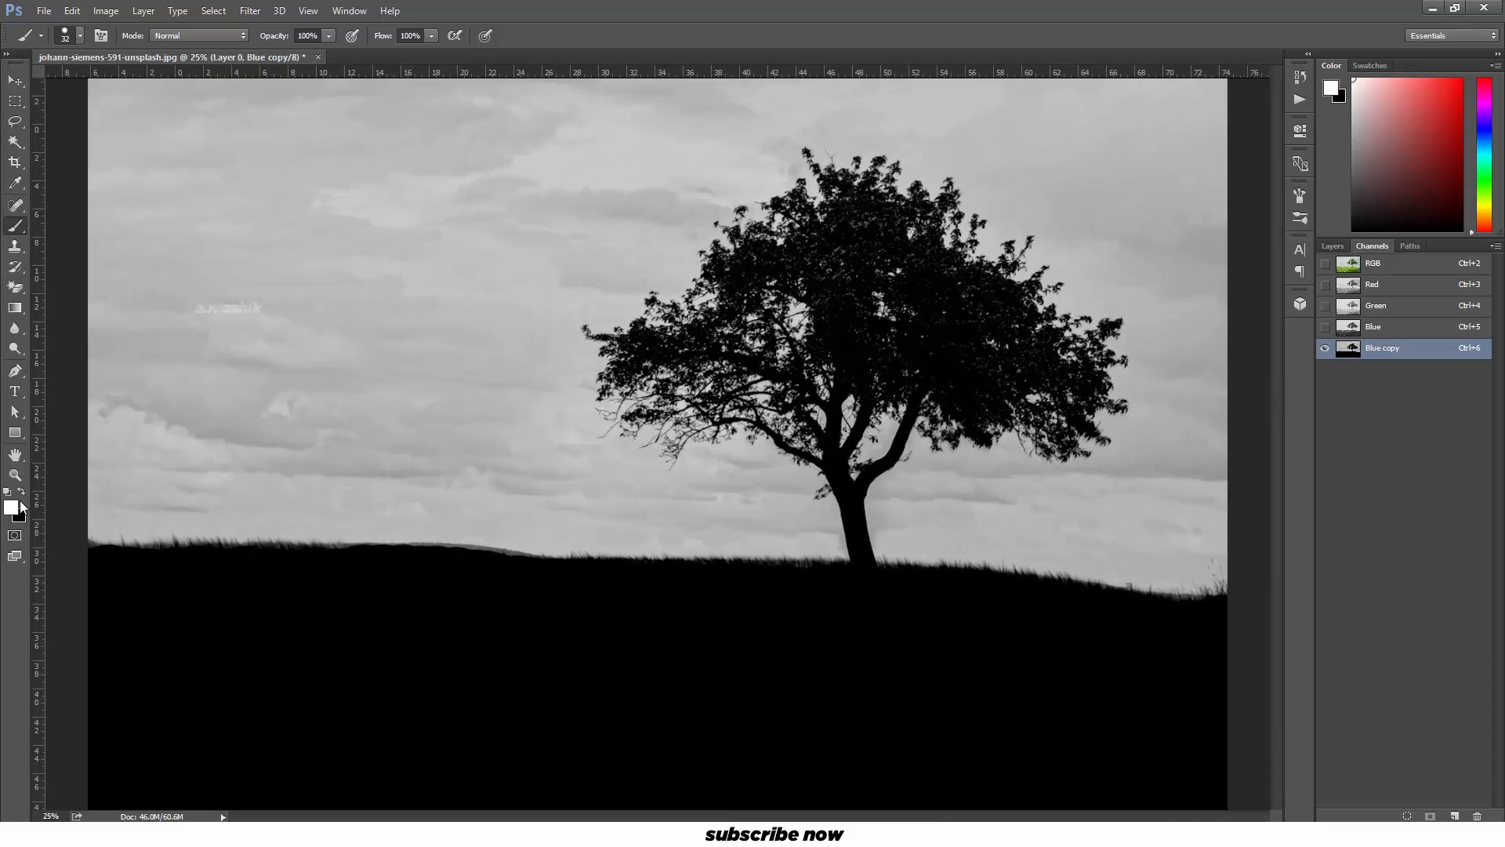
{"action": "left_click_drag", "start_coordinate": [339, 576], "coordinate": [524, 630]}
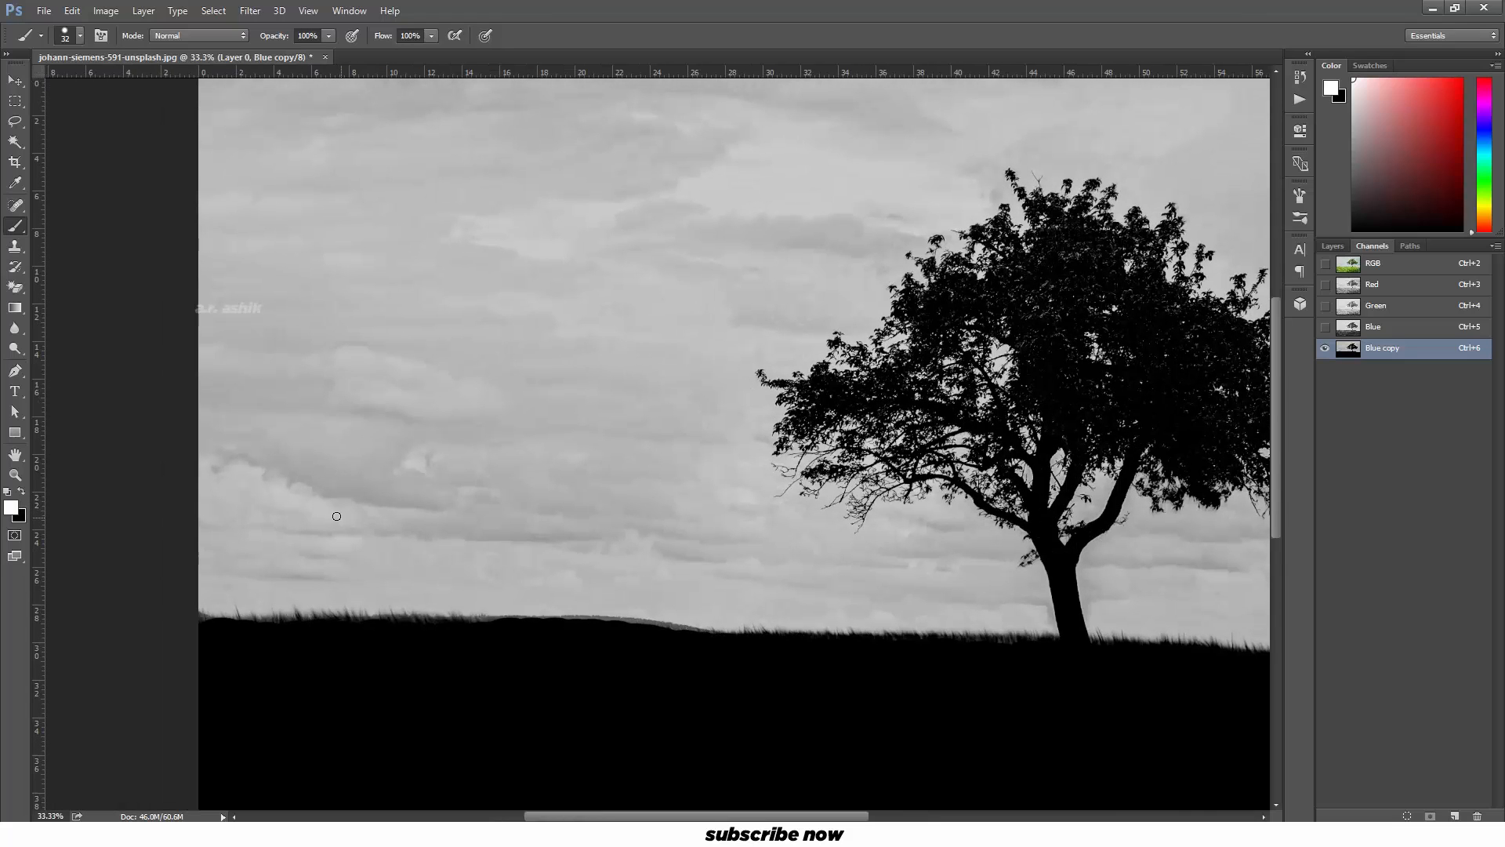
{"action": "right_click", "coordinate": [311, 477]}
{"action": "key", "text": "Return"}
{"action": "mouse_move", "coordinate": [447, 349]}
{"action": "left_mouse_down"}
{"action": "mouse_move", "coordinate": [268, 378]}
{"action": "mouse_move", "coordinate": [362, 424]}
{"action": "mouse_move", "coordinate": [383, 379]}
{"action": "mouse_move", "coordinate": [230, 496]}
{"action": "mouse_move", "coordinate": [231, 517]}
{"action": "mouse_move", "coordinate": [366, 494]}
{"action": "mouse_move", "coordinate": [184, 337]}
{"action": "left_mouse_up"}
{"action": "mouse_move", "coordinate": [447, 283]}
{"action": "left_mouse_down"}
{"action": "mouse_move", "coordinate": [437, 413]}
{"action": "mouse_move", "coordinate": [870, 220]}
{"action": "mouse_move", "coordinate": [726, 302]}
{"action": "mouse_move", "coordinate": [462, 568]}
{"action": "mouse_move", "coordinate": [672, 625]}
{"action": "mouse_move", "coordinate": [674, 454]}
{"action": "mouse_move", "coordinate": [1162, 309]}
{"action": "mouse_move", "coordinate": [671, 392]}
{"action": "left_mouse_up"}
{"action": "mouse_move", "coordinate": [671, 391]}
{"action": "left_mouse_down"}
{"action": "mouse_move", "coordinate": [847, 376]}
{"action": "mouse_move", "coordinate": [976, 690]}
{"action": "mouse_move", "coordinate": [954, 425]}
{"action": "left_mouse_up"}
{"action": "mouse_move", "coordinate": [953, 451]}
{"action": "left_mouse_down"}
{"action": "mouse_move", "coordinate": [878, 552]}
{"action": "mouse_move", "coordinate": [648, 396]}
{"action": "left_mouse_up"}
Step: Paint the sky white between the canopy and the grass right of the trunk, reducing the brush to 150 px
{"action": "key", "text": "ctrl+plus"}
{"action": "key", "text": "ctrl+plus"}
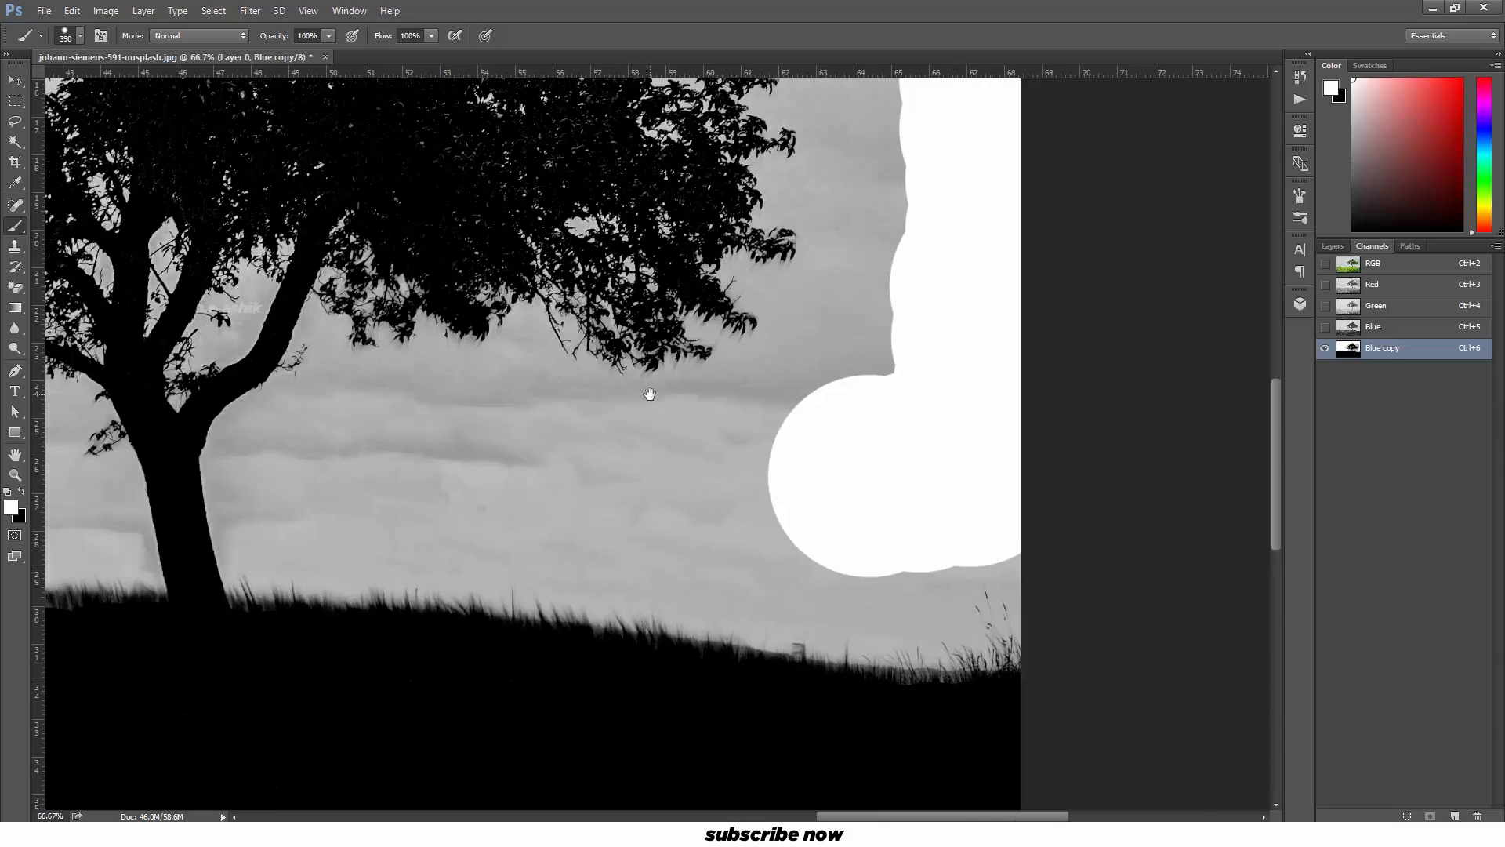
{"action": "key", "text": "ctrl+plus"}
{"action": "left_click_drag", "start_coordinate": [855, 537], "coordinate": [486, 525]}
{"action": "key", "text": "ctrl+z"}
{"action": "mouse_move", "coordinate": [868, 510]}
{"action": "left_mouse_down"}
{"action": "mouse_move", "coordinate": [653, 490]}
{"action": "mouse_move", "coordinate": [428, 540]}
{"action": "mouse_move", "coordinate": [808, 562]}
{"action": "left_mouse_up"}
{"action": "key", "text": "["}
{"action": "key", "text": "["}
{"action": "key", "text": "["}
{"action": "mouse_move", "coordinate": [744, 561]}
{"action": "left_mouse_down"}
{"action": "mouse_move", "coordinate": [528, 567]}
{"action": "mouse_move", "coordinate": [457, 544]}
{"action": "mouse_move", "coordinate": [870, 447]}
{"action": "mouse_move", "coordinate": [703, 588]}
{"action": "mouse_move", "coordinate": [454, 595]}
{"action": "mouse_move", "coordinate": [440, 628]}
{"action": "mouse_move", "coordinate": [426, 490]}
{"action": "mouse_move", "coordinate": [478, 436]}
{"action": "left_mouse_up"}
{"action": "key", "text": "["}
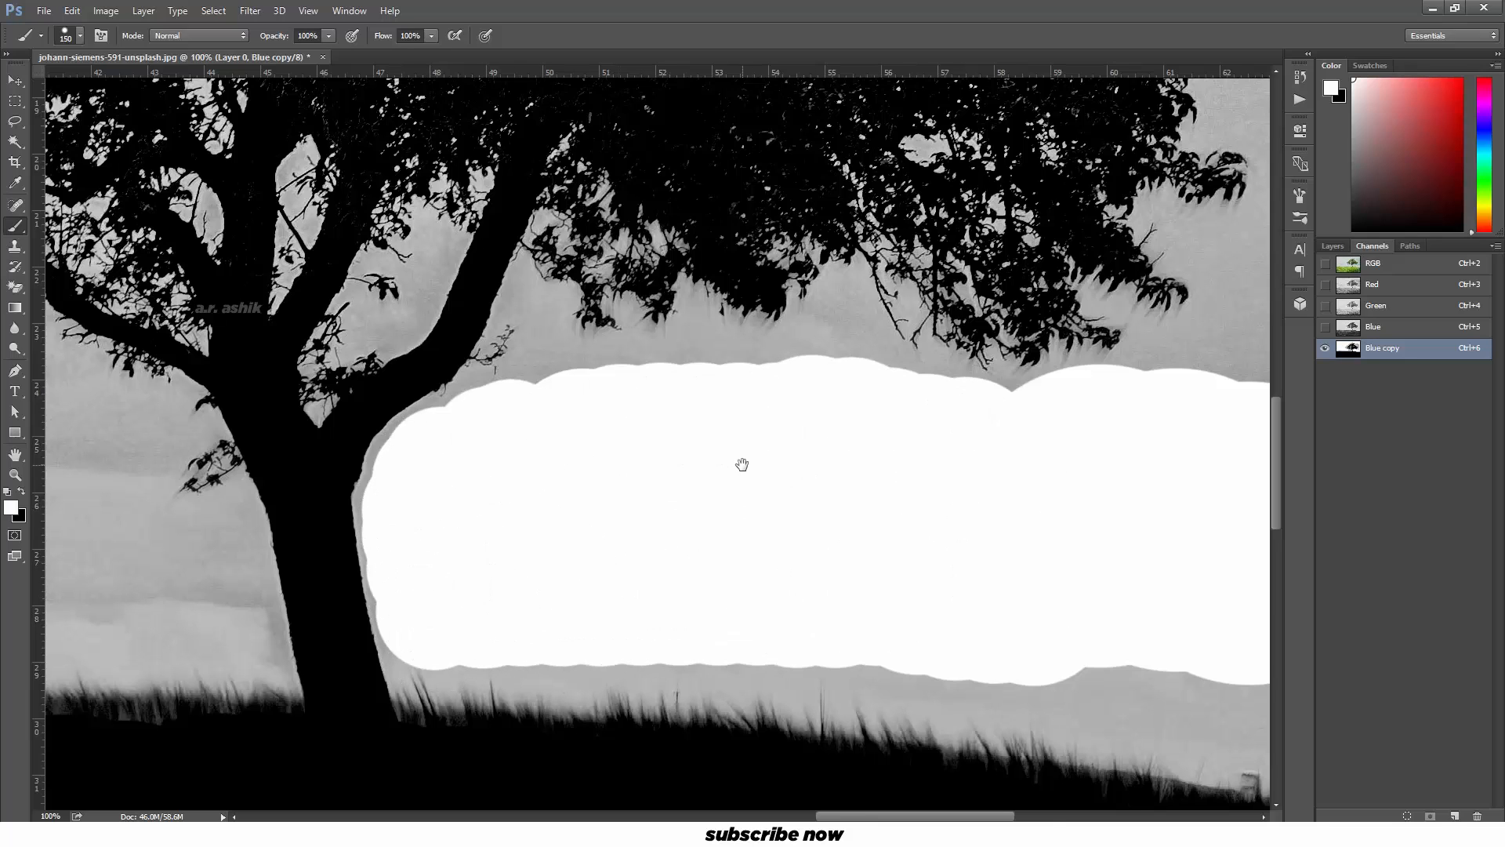
Step: Paint the remaining grey sky white just above the grass line, right of the tree
{"action": "left_click_drag", "start_coordinate": [743, 464], "coordinate": [457, 410]}
{"action": "mouse_move", "coordinate": [457, 566]}
{"action": "left_mouse_down"}
{"action": "mouse_move", "coordinate": [660, 549]}
{"action": "mouse_move", "coordinate": [611, 585]}
{"action": "left_mouse_up"}
{"action": "mouse_move", "coordinate": [685, 593]}
{"action": "left_mouse_down"}
{"action": "mouse_move", "coordinate": [528, 554]}
{"action": "mouse_move", "coordinate": [699, 571]}
{"action": "left_mouse_up"}
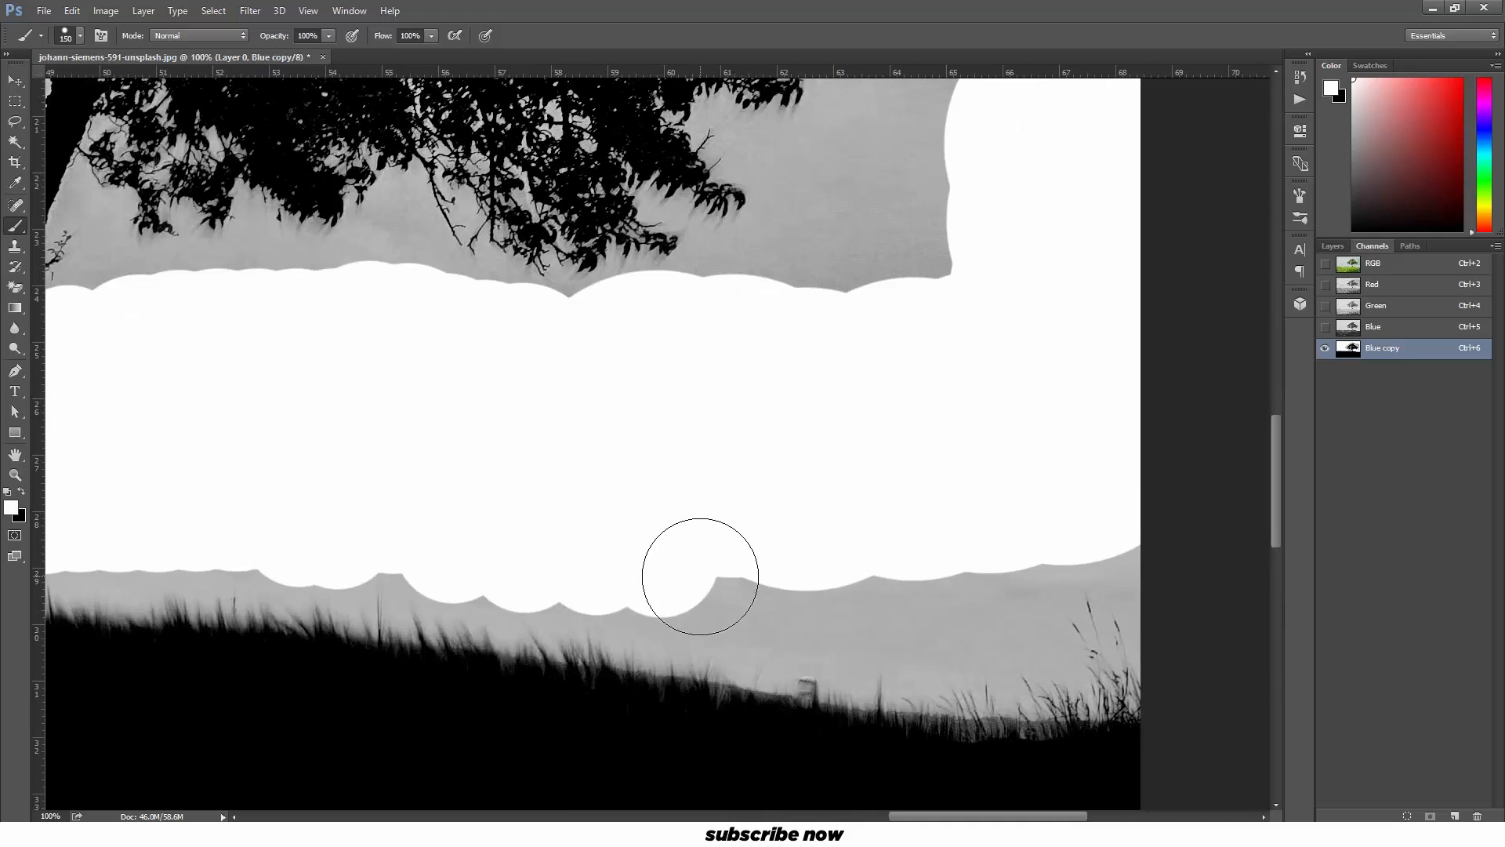
{"action": "left_click_drag", "start_coordinate": [973, 622], "coordinate": [783, 598]}
{"action": "mouse_move", "coordinate": [644, 584]}
{"action": "left_mouse_down"}
{"action": "mouse_move", "coordinate": [771, 587]}
{"action": "mouse_move", "coordinate": [865, 513]}
{"action": "mouse_move", "coordinate": [968, 539]}
{"action": "left_mouse_up"}
Step: Paint the grey sky white above the grass at the photo's right edge and up around the right side of the canopy
{"action": "left_click_drag", "start_coordinate": [825, 376], "coordinate": [857, 557]}
{"action": "mouse_move", "coordinate": [591, 454]}
{"action": "left_mouse_down"}
{"action": "mouse_move", "coordinate": [783, 329]}
{"action": "mouse_move", "coordinate": [801, 254]}
{"action": "left_mouse_up"}
{"action": "left_click_drag", "start_coordinate": [796, 403], "coordinate": [796, 613]}
{"action": "mouse_move", "coordinate": [712, 502]}
{"action": "left_mouse_down"}
{"action": "mouse_move", "coordinate": [786, 462]}
{"action": "mouse_move", "coordinate": [777, 245]}
{"action": "left_mouse_up"}
{"action": "left_click_drag", "start_coordinate": [777, 237], "coordinate": [796, 527]}
{"action": "mouse_move", "coordinate": [711, 486]}
{"action": "left_mouse_down"}
{"action": "mouse_move", "coordinate": [816, 366]}
{"action": "mouse_move", "coordinate": [871, 517]}
{"action": "left_mouse_up"}
{"action": "mouse_move", "coordinate": [823, 541]}
{"action": "left_mouse_down"}
{"action": "mouse_move", "coordinate": [564, 502]}
{"action": "mouse_move", "coordinate": [769, 48]}
{"action": "mouse_move", "coordinate": [800, 413]}
{"action": "mouse_move", "coordinate": [537, 315]}
{"action": "left_mouse_up"}
{"action": "mouse_move", "coordinate": [700, 383]}
{"action": "left_mouse_down"}
{"action": "mouse_move", "coordinate": [826, 477]}
{"action": "mouse_move", "coordinate": [873, 548]}
{"action": "left_mouse_up"}
{"action": "left_click", "coordinate": [889, 668]}
{"action": "mouse_move", "coordinate": [737, 672]}
{"action": "left_mouse_down"}
{"action": "mouse_move", "coordinate": [698, 557]}
{"action": "mouse_move", "coordinate": [648, 500]}
{"action": "mouse_move", "coordinate": [612, 227]}
{"action": "left_mouse_up"}
{"action": "mouse_move", "coordinate": [758, 390]}
{"action": "left_mouse_down"}
{"action": "mouse_move", "coordinate": [877, 494]}
{"action": "mouse_move", "coordinate": [917, 554]}
{"action": "left_mouse_up"}
{"action": "mouse_move", "coordinate": [784, 565]}
{"action": "left_mouse_down"}
{"action": "mouse_move", "coordinate": [643, 521]}
{"action": "mouse_move", "coordinate": [200, 217]}
{"action": "left_mouse_up"}
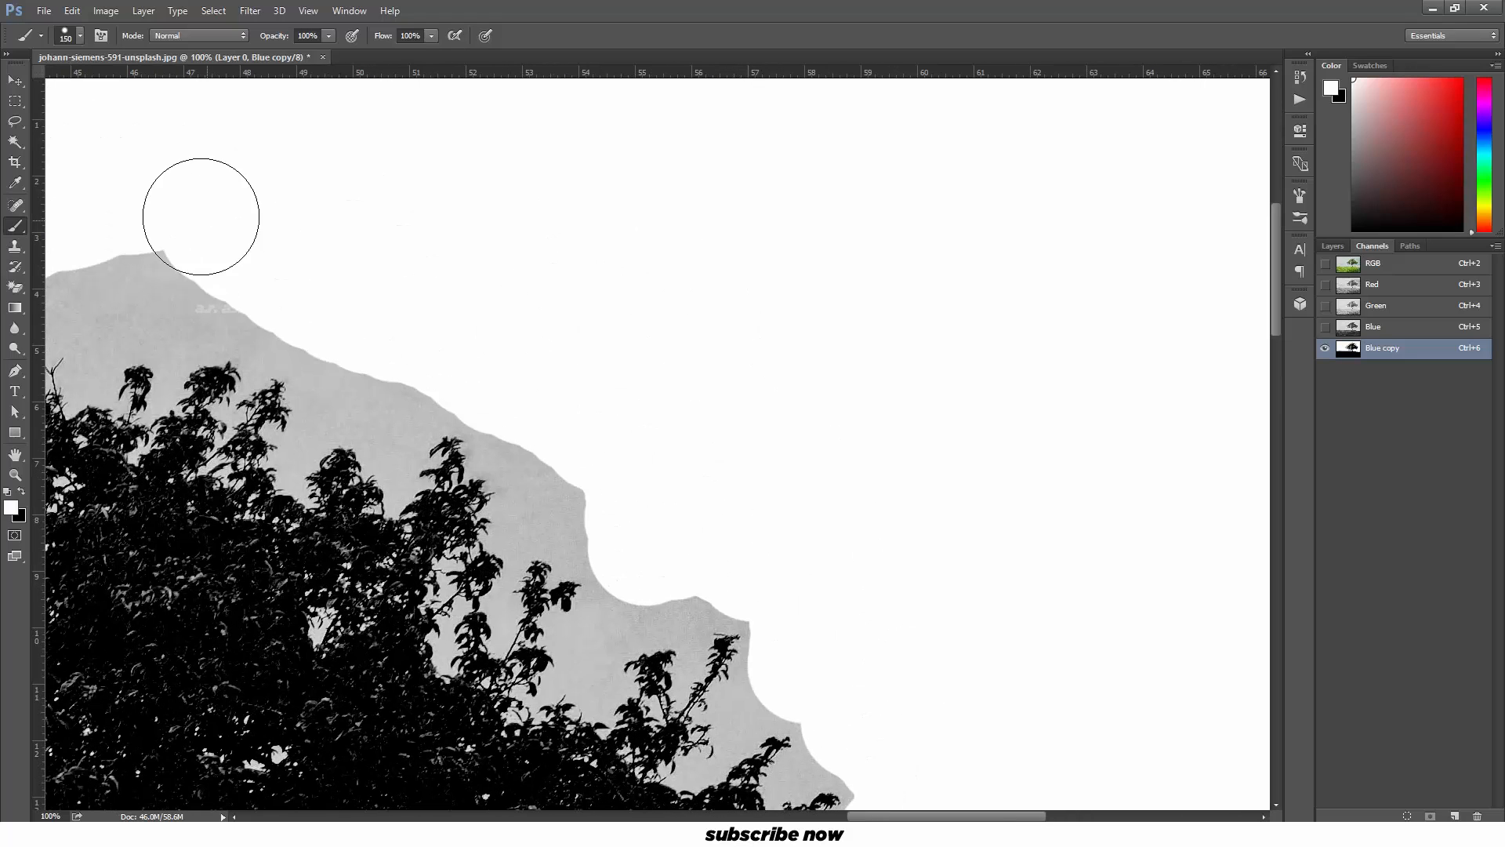
Step: Reduce the brush to 100 px and paint the grey fringe white closer to the canopy's upper-right edge
{"action": "left_click", "coordinate": [563, 495]}
{"action": "key", "text": "bracketleft"}
{"action": "key", "text": "bracketleft"}
{"action": "left_click_drag", "start_coordinate": [620, 616], "coordinate": [656, 591]}
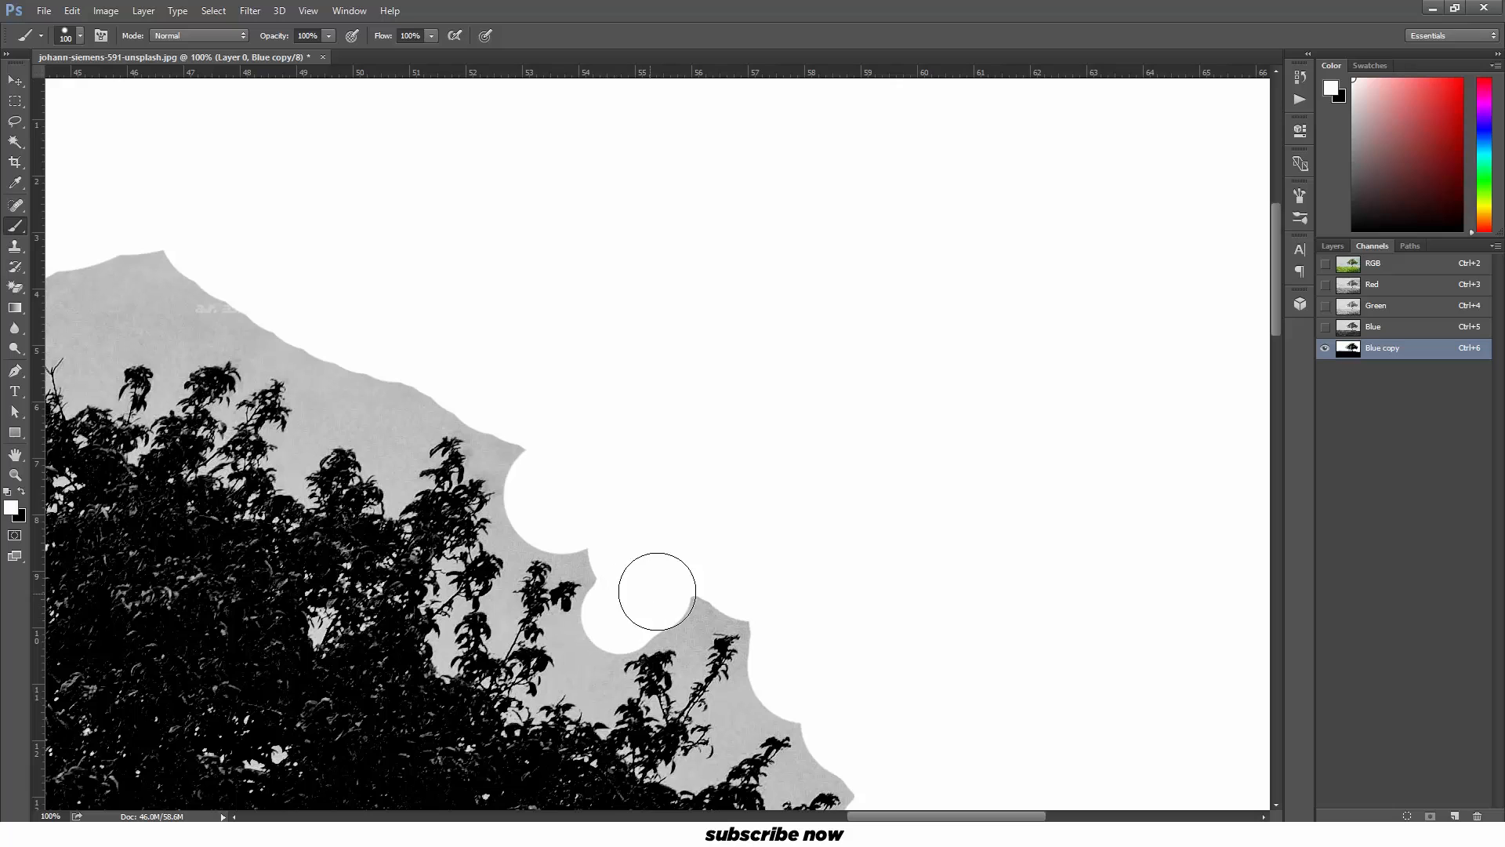
{"action": "mouse_move", "coordinate": [608, 542]}
{"action": "left_mouse_down"}
{"action": "mouse_move", "coordinate": [731, 569]}
{"action": "mouse_move", "coordinate": [711, 554]}
{"action": "left_mouse_up"}
{"action": "left_click_drag", "start_coordinate": [784, 526], "coordinate": [860, 568]}
{"action": "left_click_drag", "start_coordinate": [720, 509], "coordinate": [863, 551]}
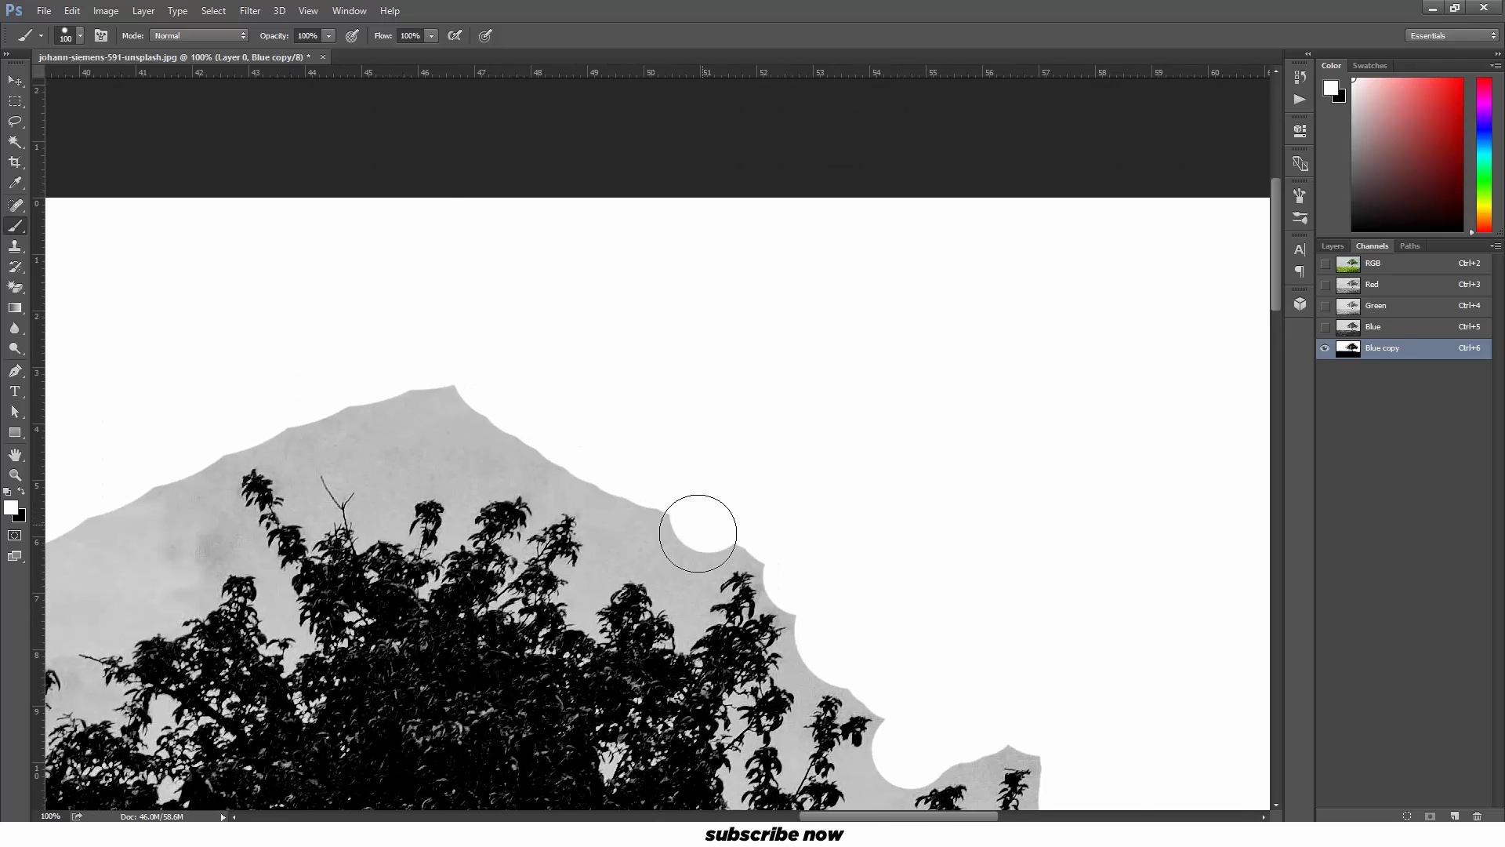
Step: Paint the sky white over the canopy's top, down its left side and above the grass left of the trunk
{"action": "mouse_move", "coordinate": [699, 534]}
{"action": "left_mouse_down"}
{"action": "mouse_move", "coordinate": [582, 459]}
{"action": "mouse_move", "coordinate": [725, 440]}
{"action": "mouse_move", "coordinate": [598, 447]}
{"action": "mouse_move", "coordinate": [514, 426]}
{"action": "mouse_move", "coordinate": [384, 531]}
{"action": "mouse_move", "coordinate": [268, 582]}
{"action": "left_mouse_up"}
{"action": "left_click_drag", "start_coordinate": [977, 346], "coordinate": [1250, 178]}
{"action": "mouse_move", "coordinate": [520, 380]}
{"action": "left_mouse_down"}
{"action": "mouse_move", "coordinate": [474, 436]}
{"action": "mouse_move", "coordinate": [393, 468]}
{"action": "mouse_move", "coordinate": [235, 582]}
{"action": "left_mouse_up"}
{"action": "mouse_move", "coordinate": [355, 575]}
{"action": "left_mouse_down"}
{"action": "mouse_move", "coordinate": [638, 257]}
{"action": "mouse_move", "coordinate": [565, 440]}
{"action": "mouse_move", "coordinate": [457, 379]}
{"action": "mouse_move", "coordinate": [525, 417]}
{"action": "mouse_move", "coordinate": [429, 312]}
{"action": "mouse_move", "coordinate": [279, 477]}
{"action": "left_mouse_up"}
{"action": "mouse_move", "coordinate": [380, 472]}
{"action": "left_mouse_down"}
{"action": "mouse_move", "coordinate": [779, 175]}
{"action": "mouse_move", "coordinate": [794, 232]}
{"action": "mouse_move", "coordinate": [713, 240]}
{"action": "mouse_move", "coordinate": [295, 521]}
{"action": "mouse_move", "coordinate": [612, 366]}
{"action": "mouse_move", "coordinate": [605, 444]}
{"action": "mouse_move", "coordinate": [617, 415]}
{"action": "mouse_move", "coordinate": [632, 675]}
{"action": "mouse_move", "coordinate": [638, 420]}
{"action": "left_mouse_up"}
{"action": "left_click_drag", "start_coordinate": [695, 534], "coordinate": [700, 268]}
{"action": "left_click_drag", "start_coordinate": [674, 362], "coordinate": [678, 381]}
{"action": "mouse_move", "coordinate": [886, 682]}
{"action": "left_mouse_down"}
{"action": "mouse_move", "coordinate": [917, 692]}
{"action": "mouse_move", "coordinate": [734, 499]}
{"action": "left_mouse_up"}
{"action": "mouse_move", "coordinate": [147, 516]}
{"action": "left_mouse_down"}
{"action": "mouse_move", "coordinate": [360, 541]}
{"action": "mouse_move", "coordinate": [1038, 514]}
{"action": "mouse_move", "coordinate": [753, 479]}
{"action": "left_mouse_up"}
{"action": "mouse_move", "coordinate": [753, 479]}
{"action": "left_mouse_down"}
{"action": "mouse_move", "coordinate": [669, 497]}
{"action": "mouse_move", "coordinate": [1029, 529]}
{"action": "mouse_move", "coordinate": [417, 454]}
{"action": "mouse_move", "coordinate": [894, 474]}
{"action": "mouse_move", "coordinate": [783, 433]}
{"action": "mouse_move", "coordinate": [590, 304]}
{"action": "mouse_move", "coordinate": [1000, 450]}
{"action": "mouse_move", "coordinate": [666, 454]}
{"action": "left_mouse_up"}
Step: Paint the remaining grey strip white along the left side of the trunk, reducing the brush to 45 px
{"action": "key", "text": "ctrl+plus"}
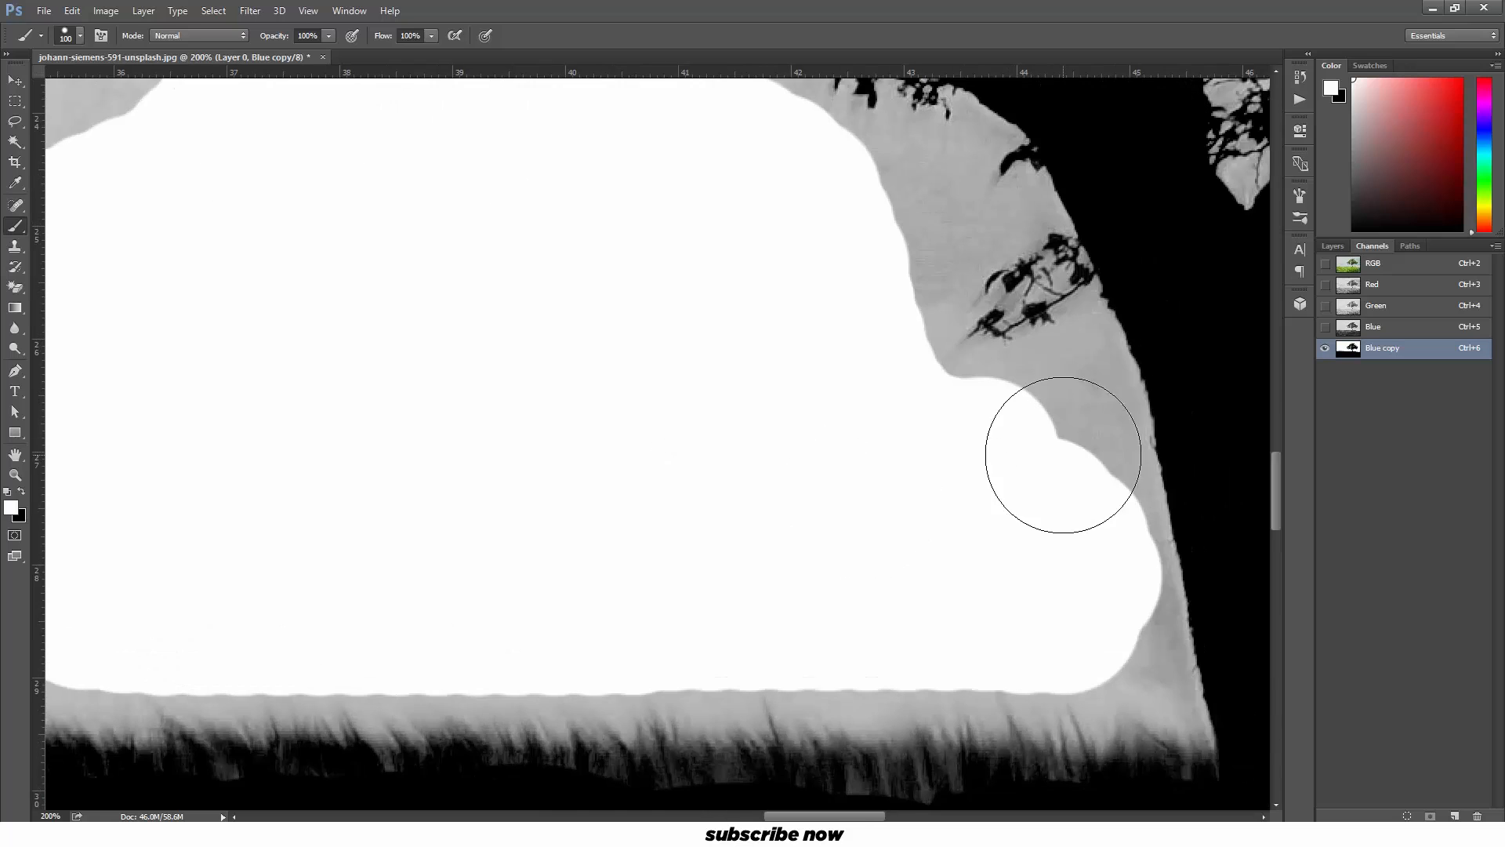
{"action": "mouse_move", "coordinate": [1060, 413]}
{"action": "left_mouse_down"}
{"action": "mouse_move", "coordinate": [1081, 628]}
{"action": "mouse_move", "coordinate": [1159, 675]}
{"action": "left_mouse_up"}
{"action": "key", "text": "bracketleft"}
{"action": "left_click_drag", "start_coordinate": [1113, 413], "coordinate": [1098, 366]}
{"action": "left_click_drag", "start_coordinate": [1058, 430], "coordinate": [1105, 554]}
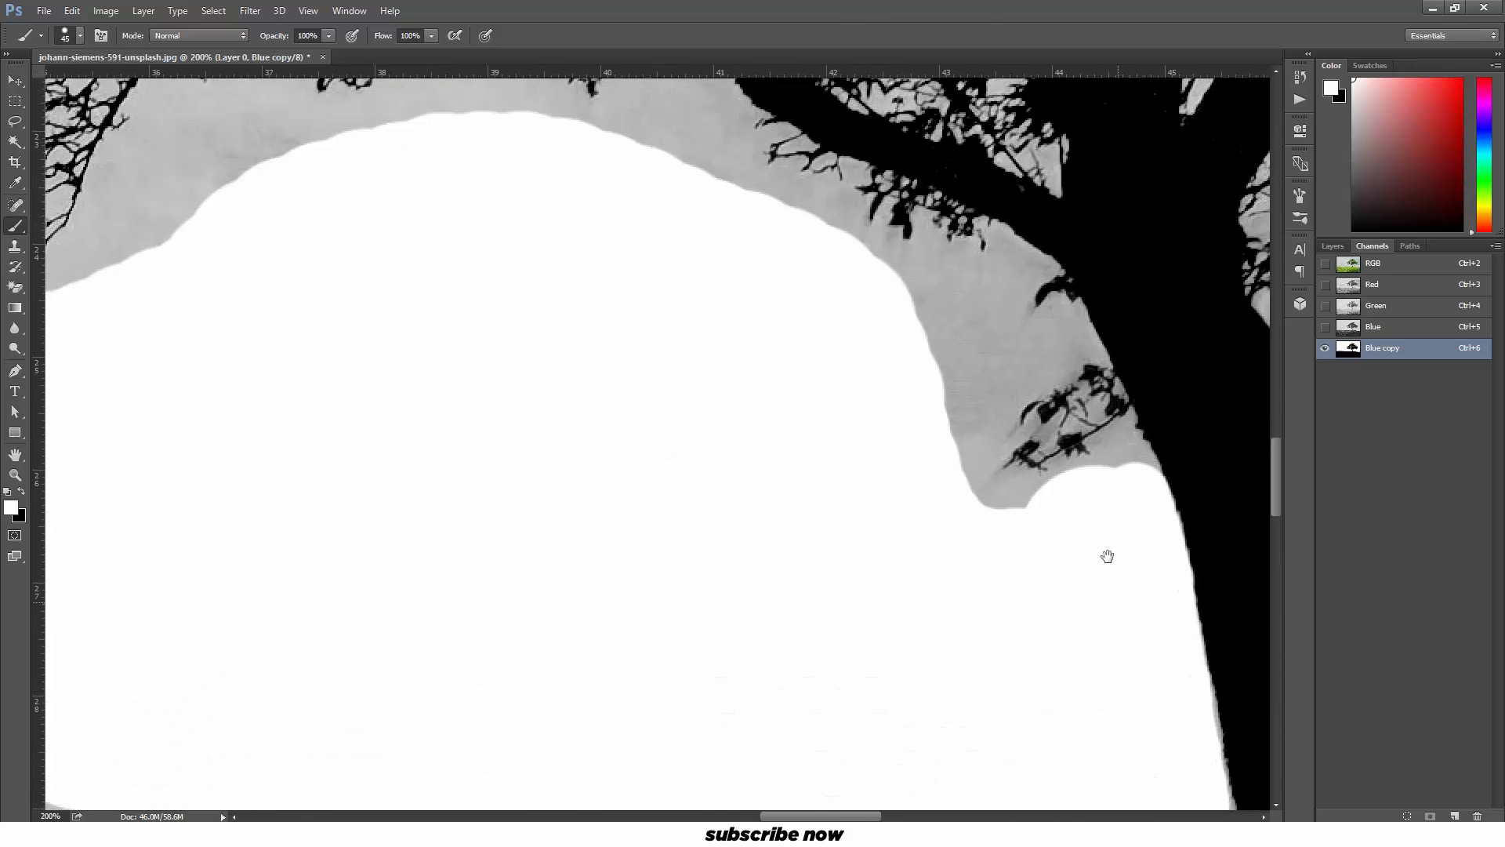
Step: Paint the grey sky white beneath the branches on the left underside of the canopy
{"action": "mouse_move", "coordinate": [993, 476]}
{"action": "left_mouse_down"}
{"action": "mouse_move", "coordinate": [947, 430]}
{"action": "mouse_move", "coordinate": [931, 322]}
{"action": "mouse_move", "coordinate": [901, 302]}
{"action": "left_mouse_up"}
{"action": "mouse_move", "coordinate": [770, 233]}
{"action": "left_mouse_down"}
{"action": "mouse_move", "coordinate": [860, 464]}
{"action": "mouse_move", "coordinate": [685, 389]}
{"action": "mouse_move", "coordinate": [266, 373]}
{"action": "mouse_move", "coordinate": [227, 455]}
{"action": "left_mouse_up"}
{"action": "mouse_move", "coordinate": [309, 401]}
{"action": "left_mouse_down"}
{"action": "mouse_move", "coordinate": [262, 426]}
{"action": "mouse_move", "coordinate": [780, 517]}
{"action": "left_mouse_up"}
{"action": "mouse_move", "coordinate": [639, 568]}
{"action": "left_mouse_down"}
{"action": "mouse_move", "coordinate": [584, 460]}
{"action": "mouse_move", "coordinate": [354, 340]}
{"action": "left_mouse_up"}
{"action": "left_click_drag", "start_coordinate": [486, 482], "coordinate": [657, 660]}
Step: Paint the wide grey sky band white above the grass on the photo's left side, enlarging the brush to 100 px
{"action": "key", "text": "ctrl+minus"}
{"action": "key", "text": "ctrl+minus"}
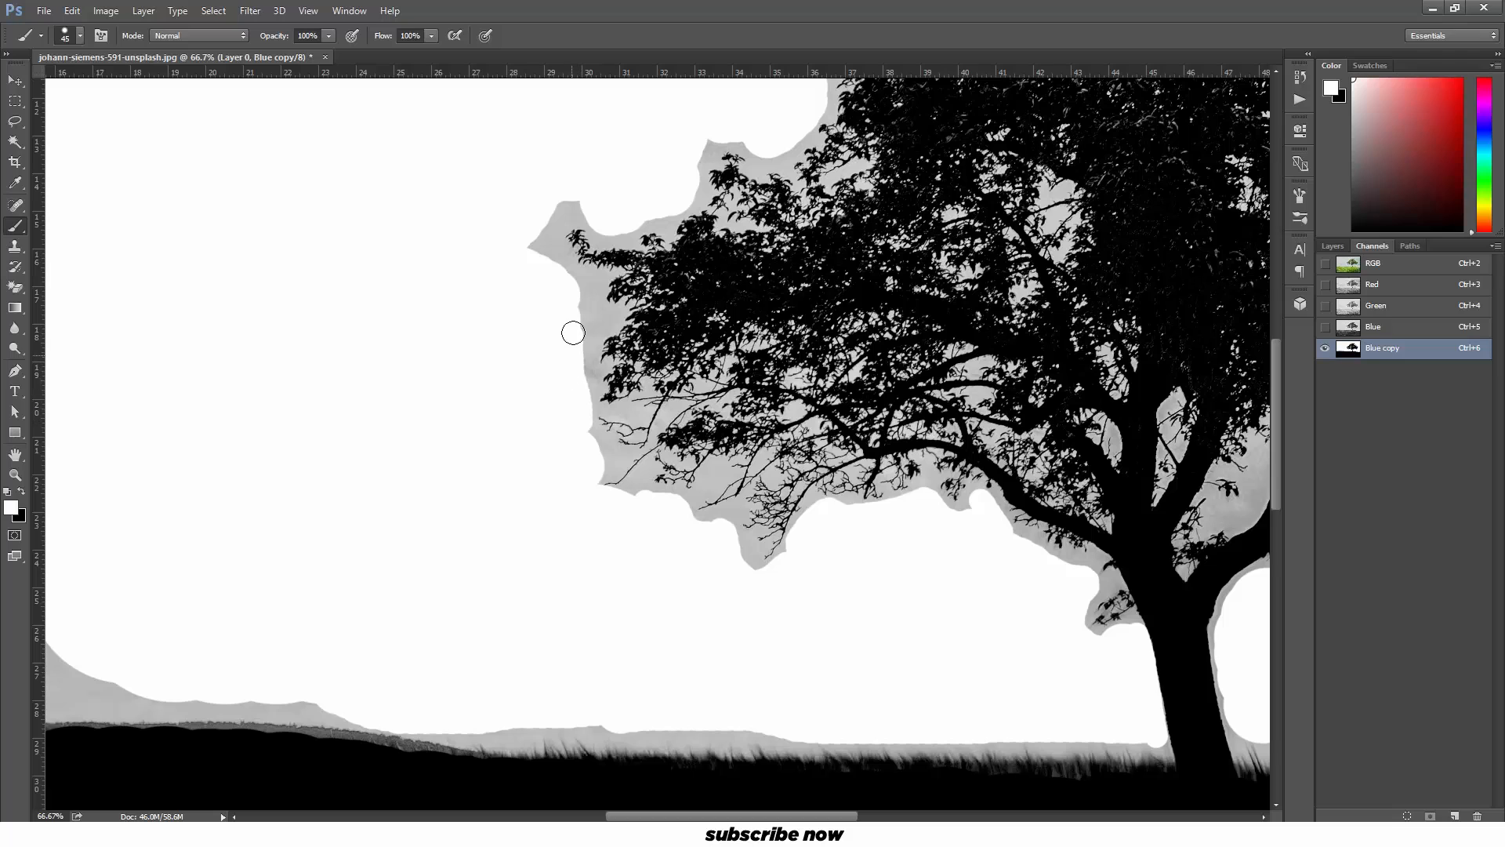
{"action": "left_click_drag", "start_coordinate": [398, 537], "coordinate": [1006, 502]}
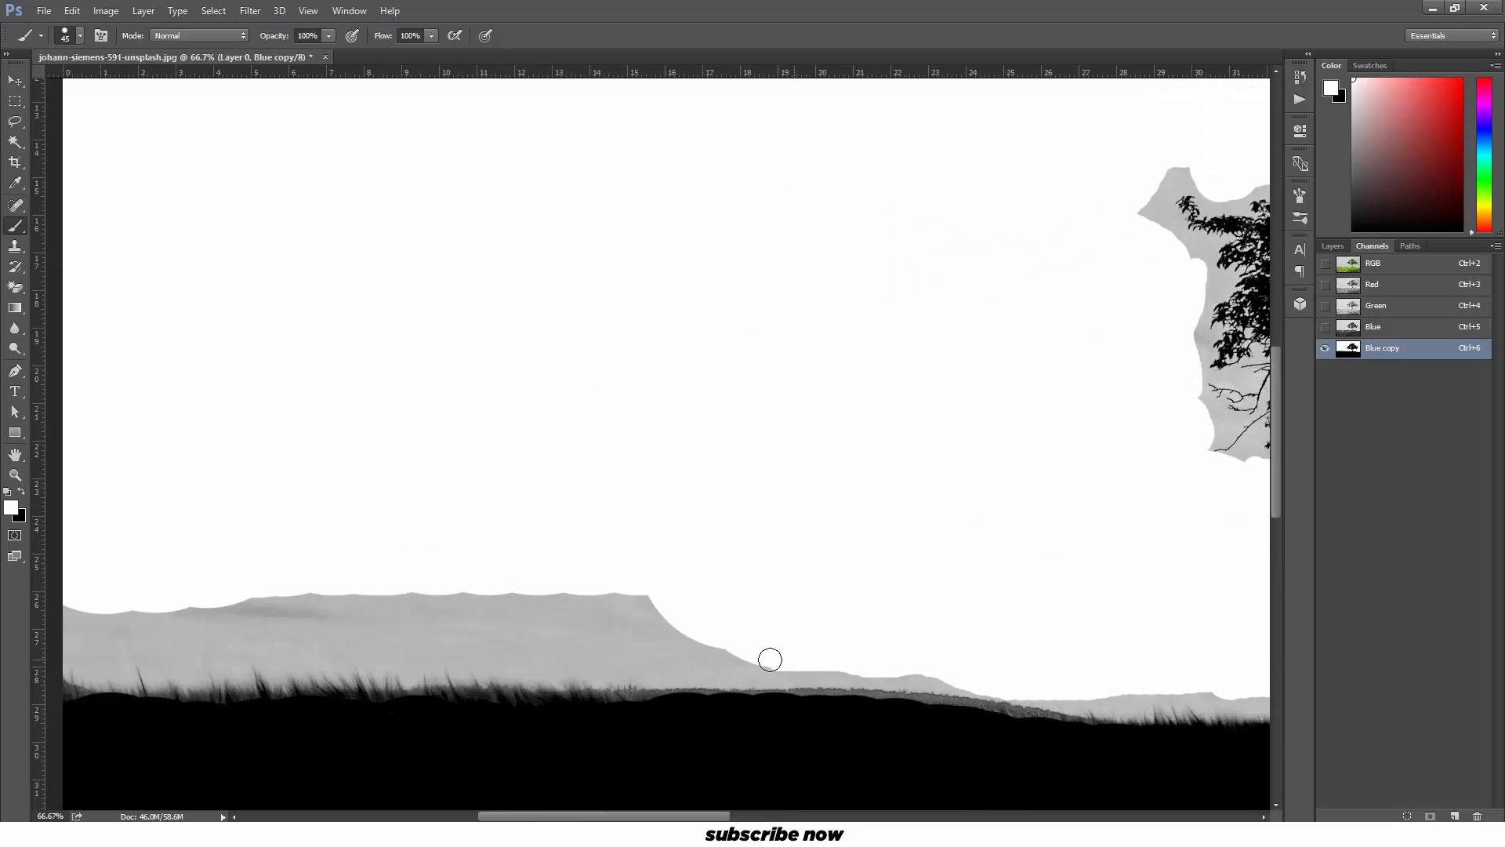
{"action": "left_click_drag", "start_coordinate": [585, 598], "coordinate": [372, 604]}
{"action": "mouse_move", "coordinate": [664, 597]}
{"action": "left_mouse_down"}
{"action": "mouse_move", "coordinate": [1042, 577]}
{"action": "mouse_move", "coordinate": [765, 561]}
{"action": "mouse_move", "coordinate": [441, 583]}
{"action": "mouse_move", "coordinate": [794, 585]}
{"action": "left_mouse_up"}
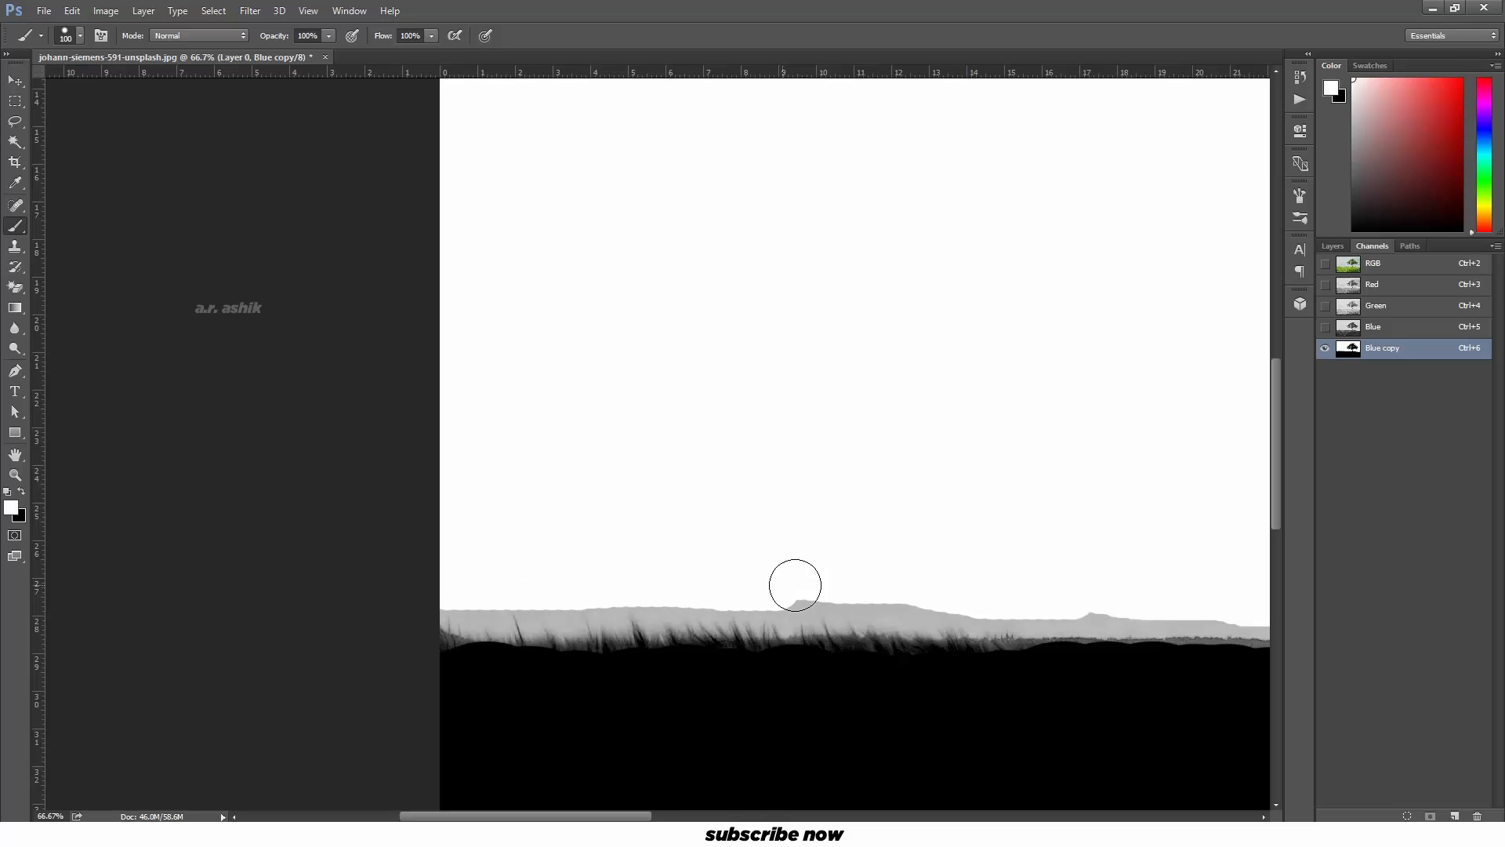
{"action": "key", "text": "ctrl+minus"}
{"action": "key", "text": "ctrl+minus"}
{"action": "key", "text": "ctrl+minus"}
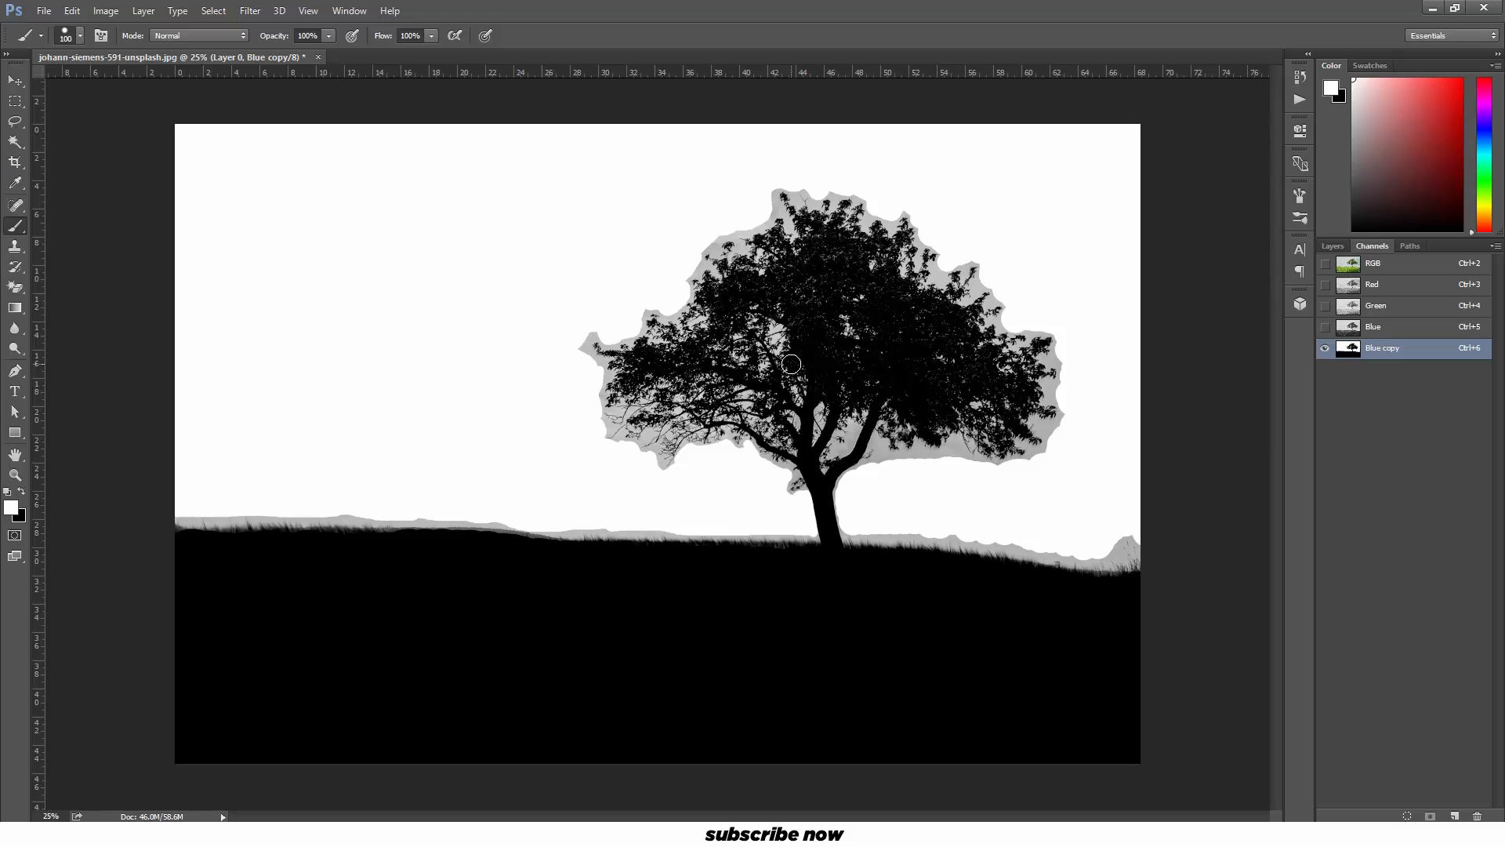
{"action": "key", "text": "ctrl+l"}
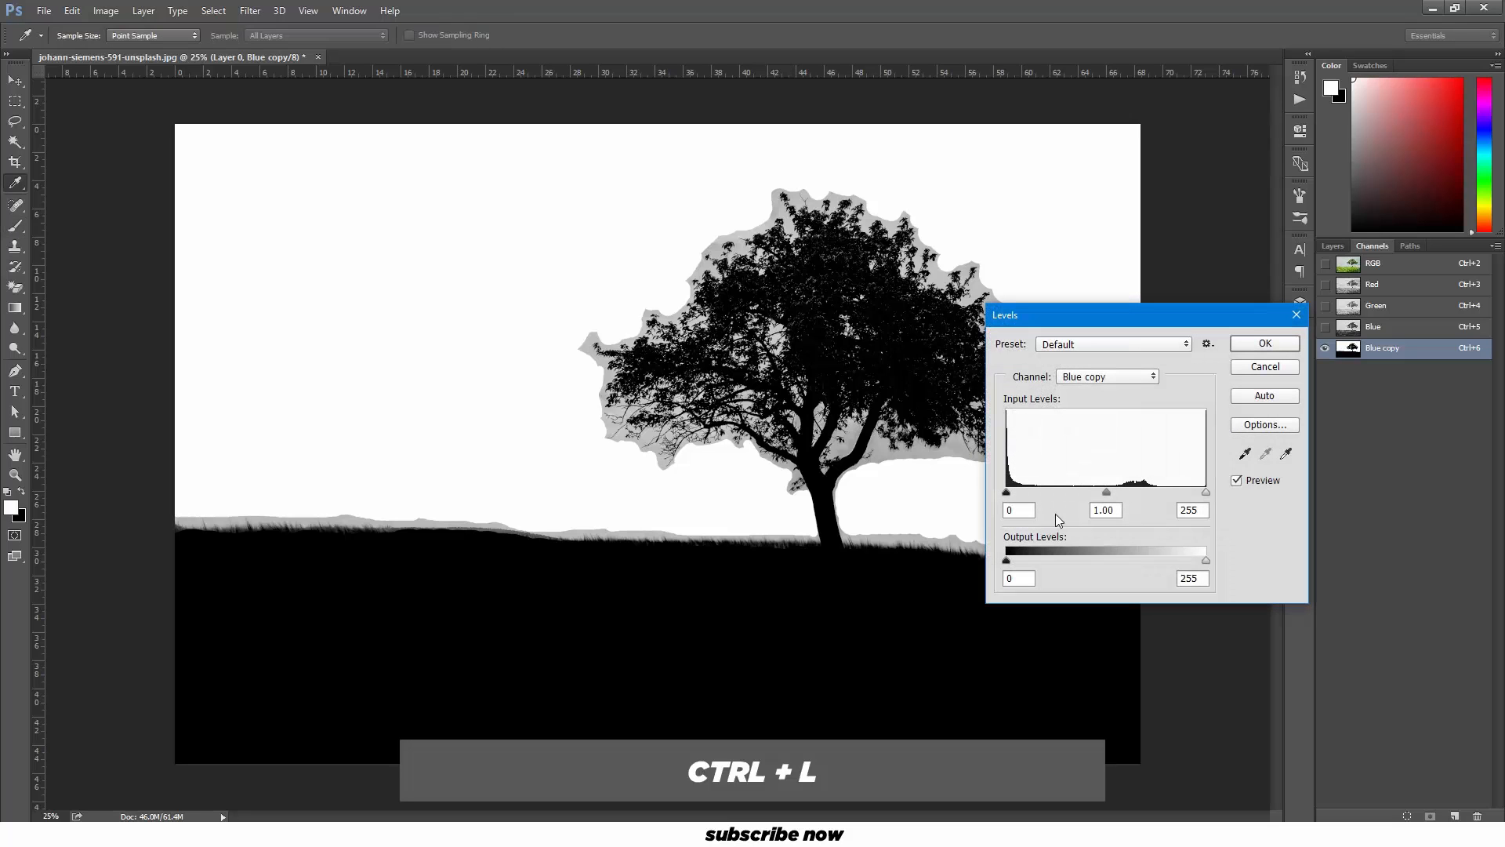
{"action": "mouse_move", "coordinate": [1007, 492]}
{"action": "left_mouse_down"}
{"action": "mouse_move", "coordinate": [1051, 494]}
{"action": "mouse_move", "coordinate": [1006, 492]}
{"action": "left_mouse_up"}
{"action": "left_click_drag", "start_coordinate": [1106, 493], "coordinate": [1050, 492]}
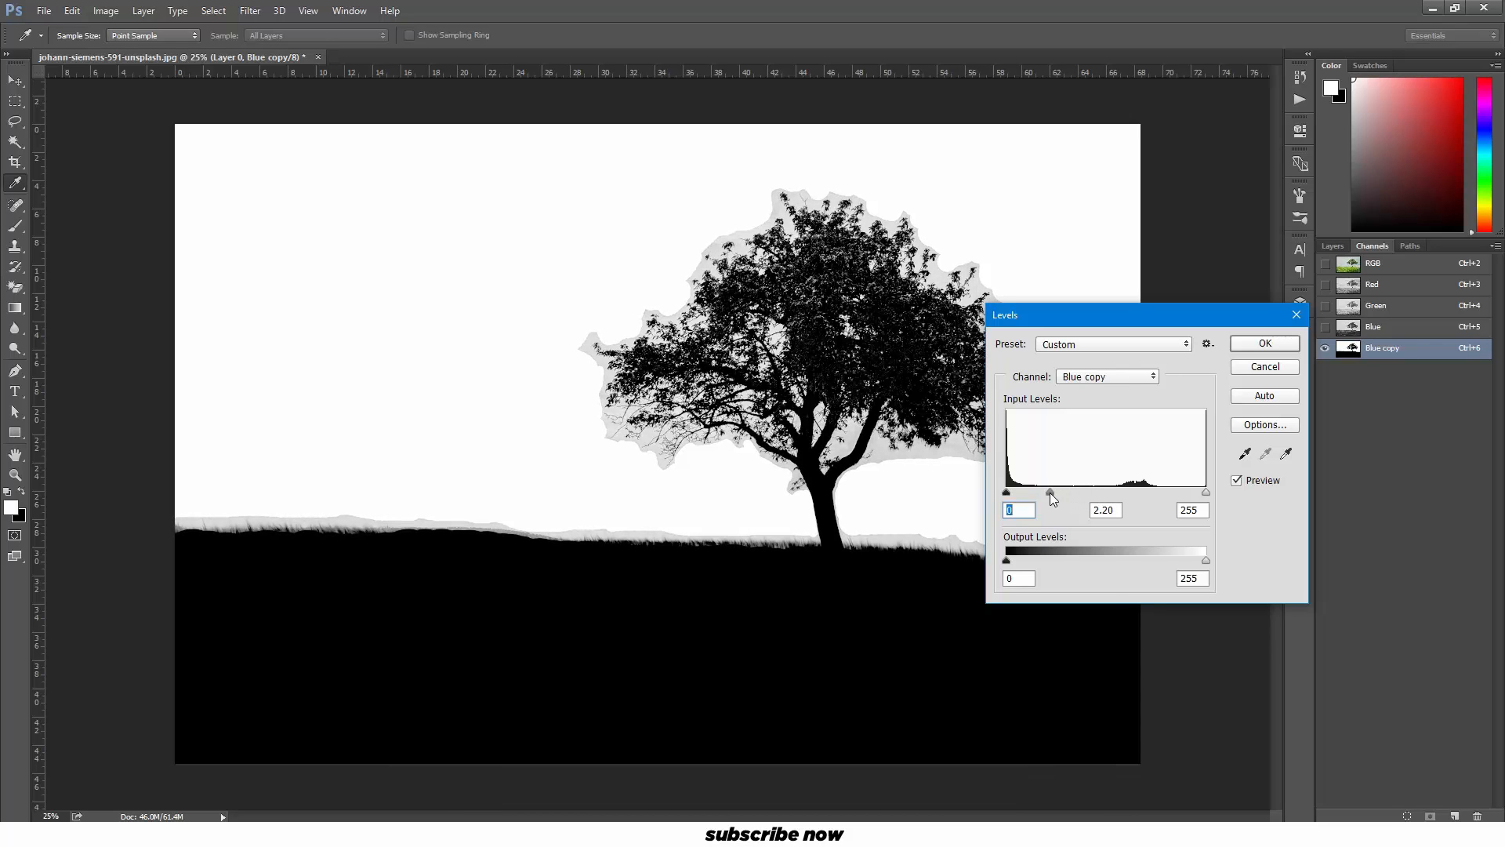
{"action": "left_click_drag", "start_coordinate": [1207, 492], "coordinate": [1142, 494]}
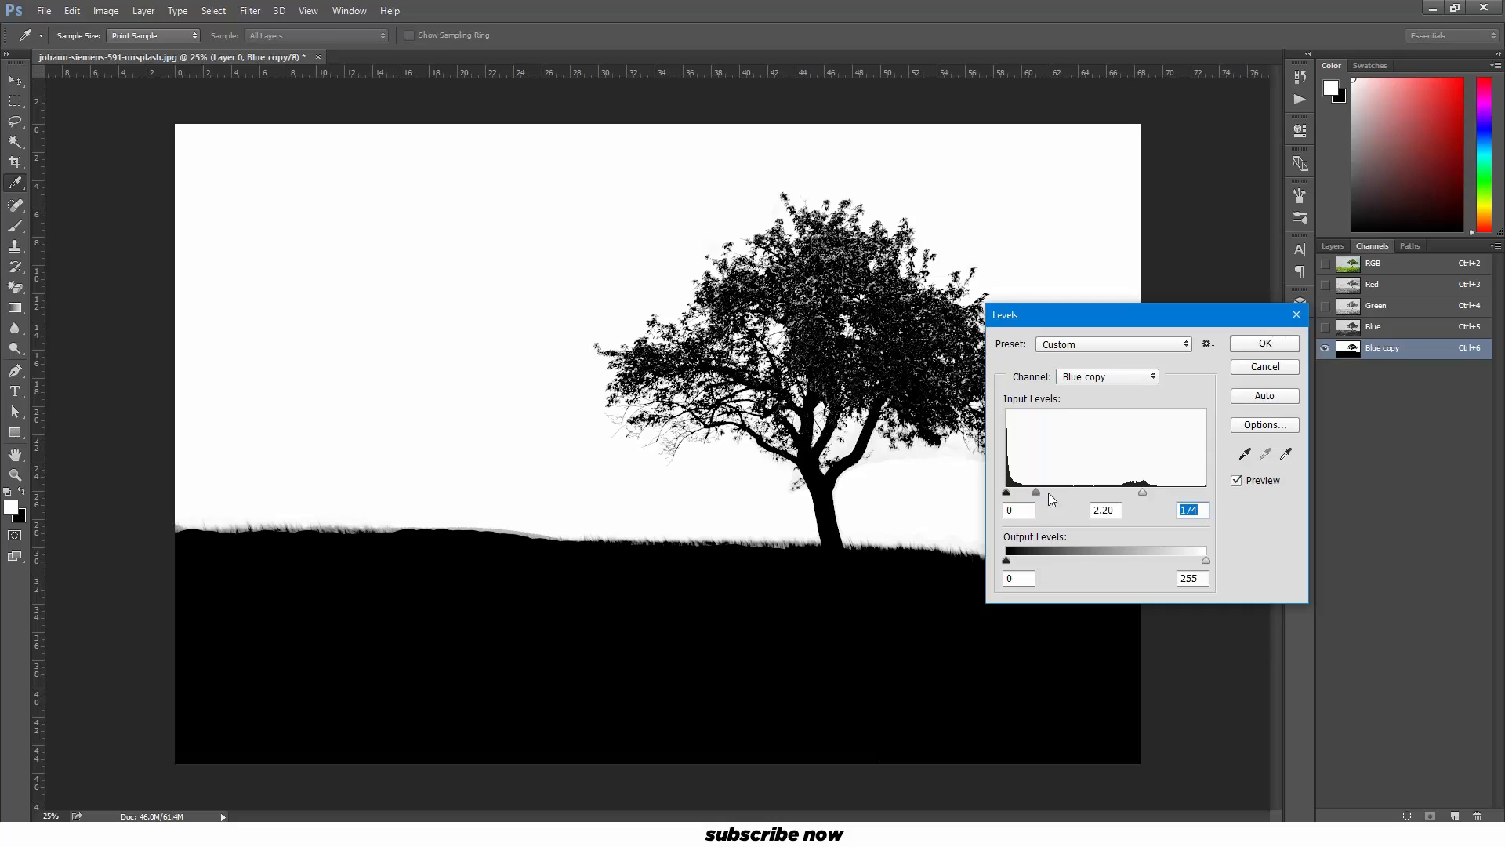
{"action": "left_click_drag", "start_coordinate": [1036, 492], "coordinate": [1056, 491]}
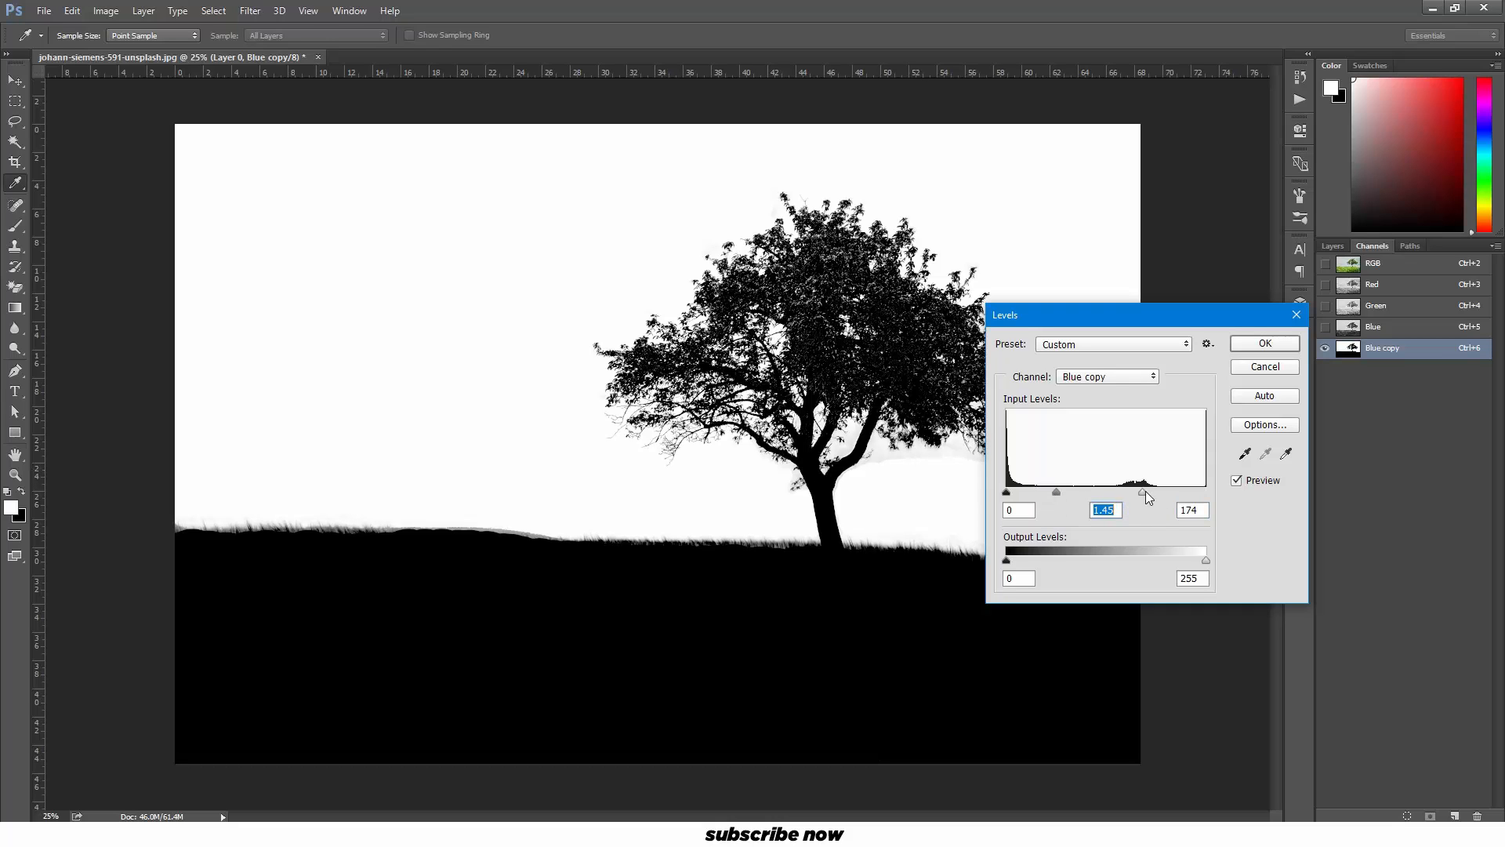
{"action": "left_click", "coordinate": [1261, 368]}
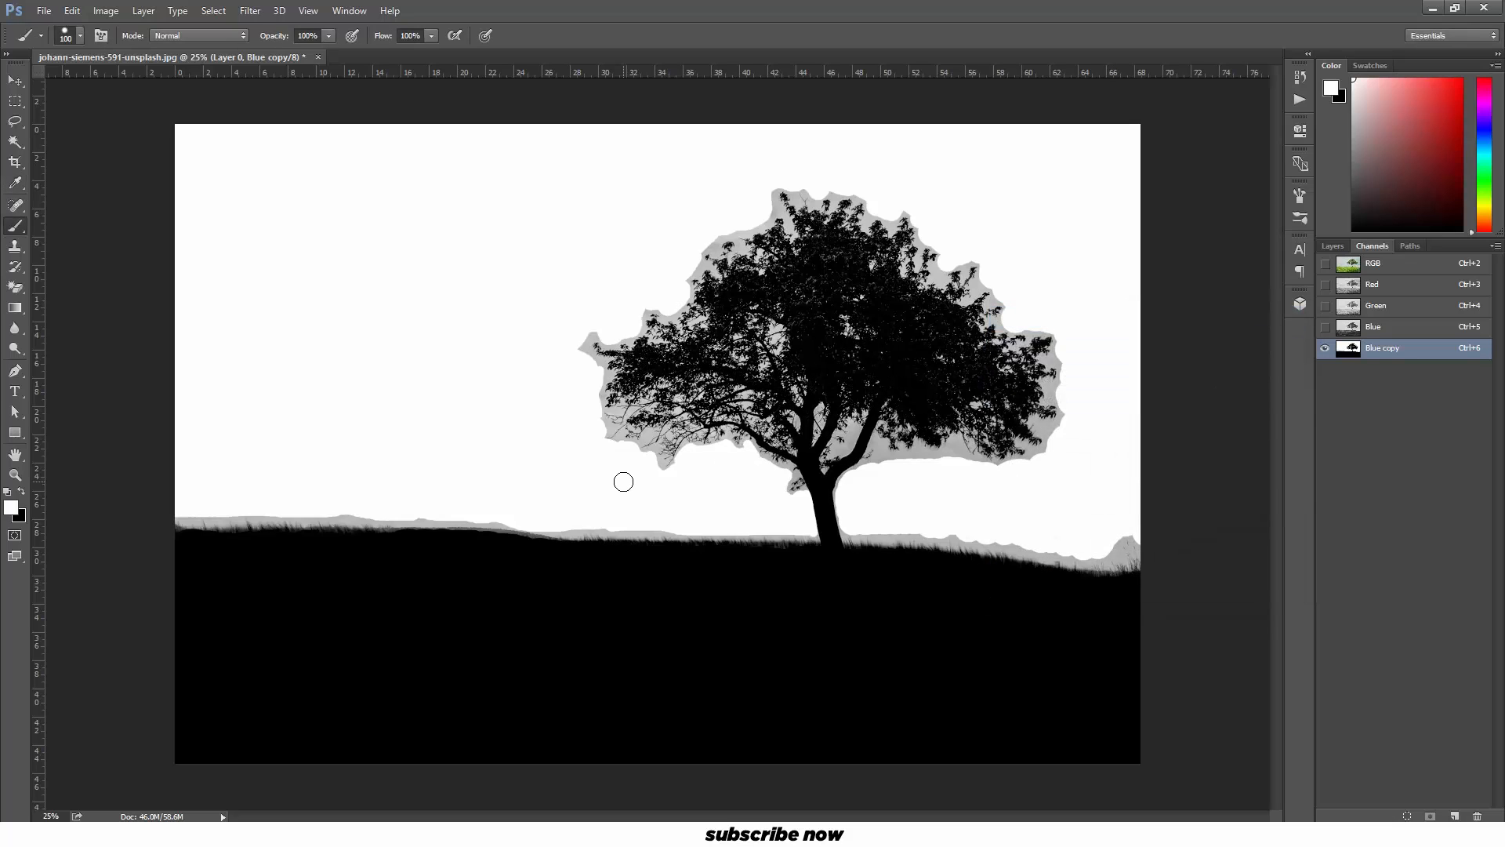
Step: Paint the leftover grey bumps white just above the grass line in the left part of the photo
{"action": "key", "text": "ctrl+plus"}
{"action": "left_click_drag", "start_coordinate": [548, 570], "coordinate": [854, 615]}
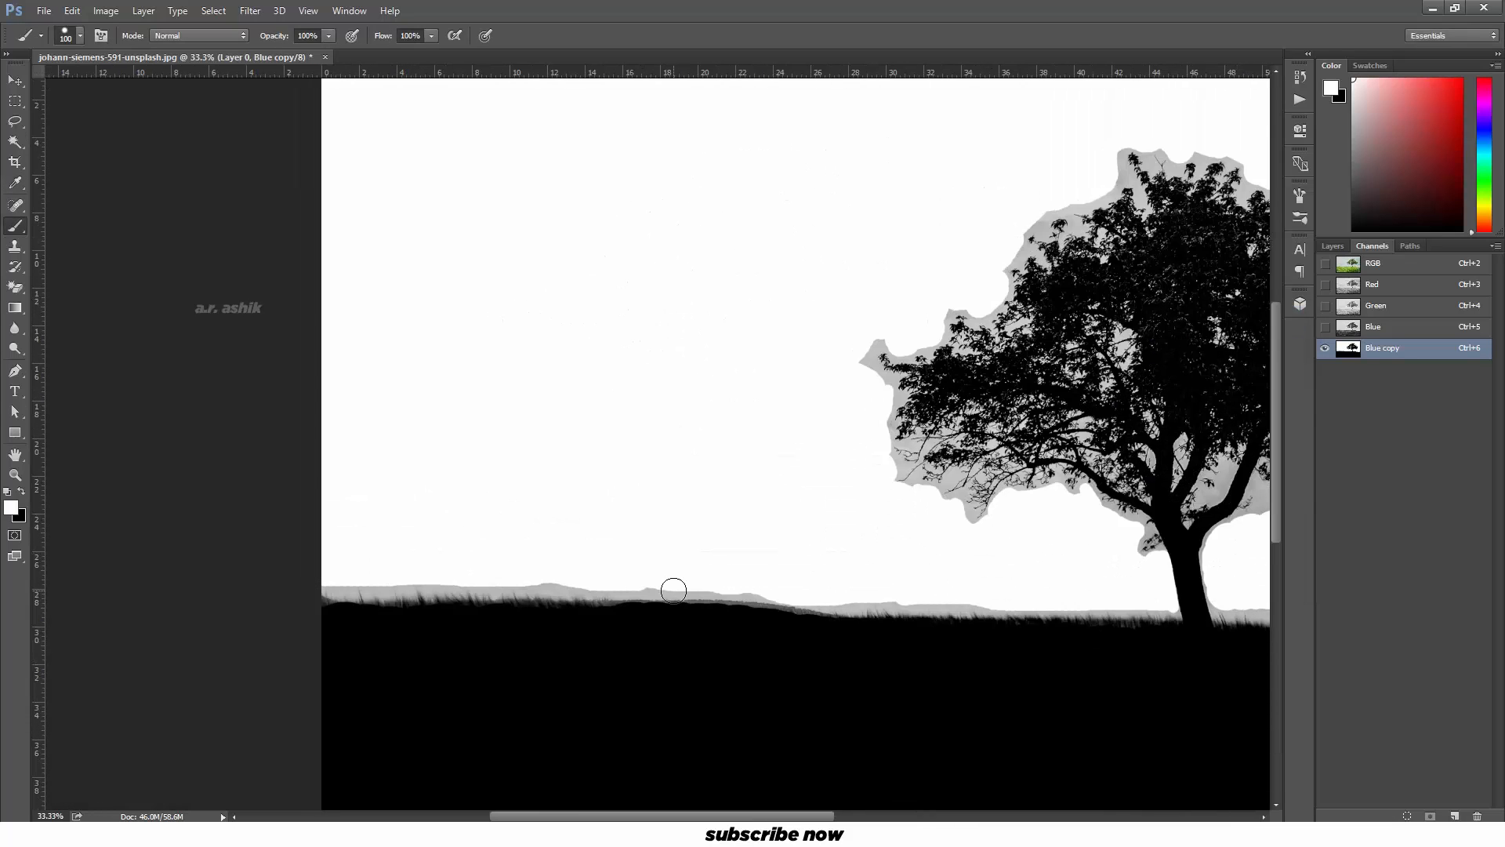
{"action": "key", "text": "ctrl+plus"}
{"action": "key", "text": "ctrl+plus"}
{"action": "left_click_drag", "start_coordinate": [543, 642], "coordinate": [736, 536]}
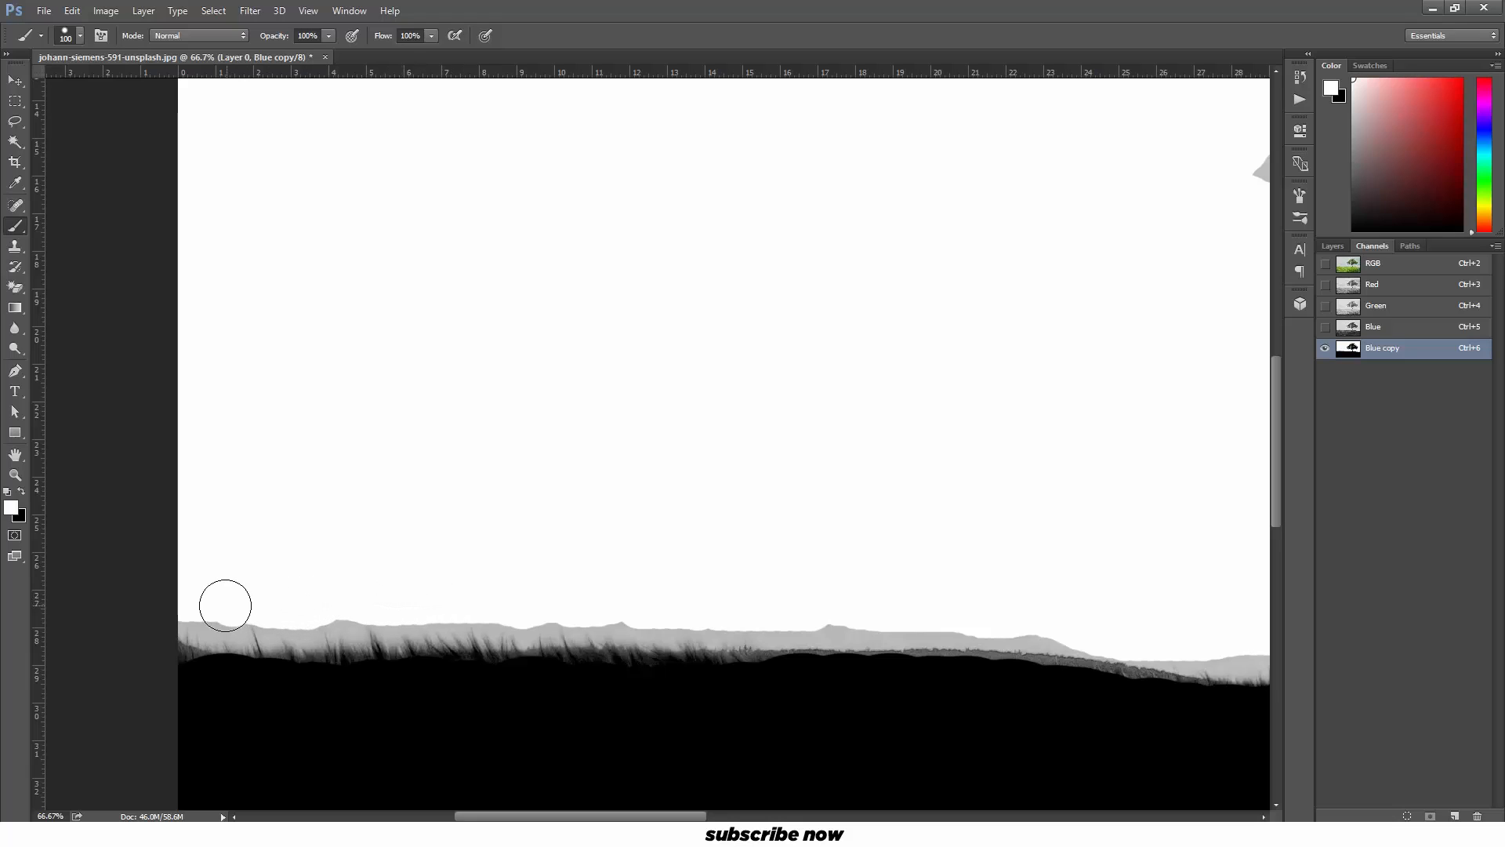
{"action": "left_click_drag", "start_coordinate": [819, 602], "coordinate": [850, 608]}
{"action": "left_click_drag", "start_coordinate": [642, 594], "coordinate": [628, 605]}
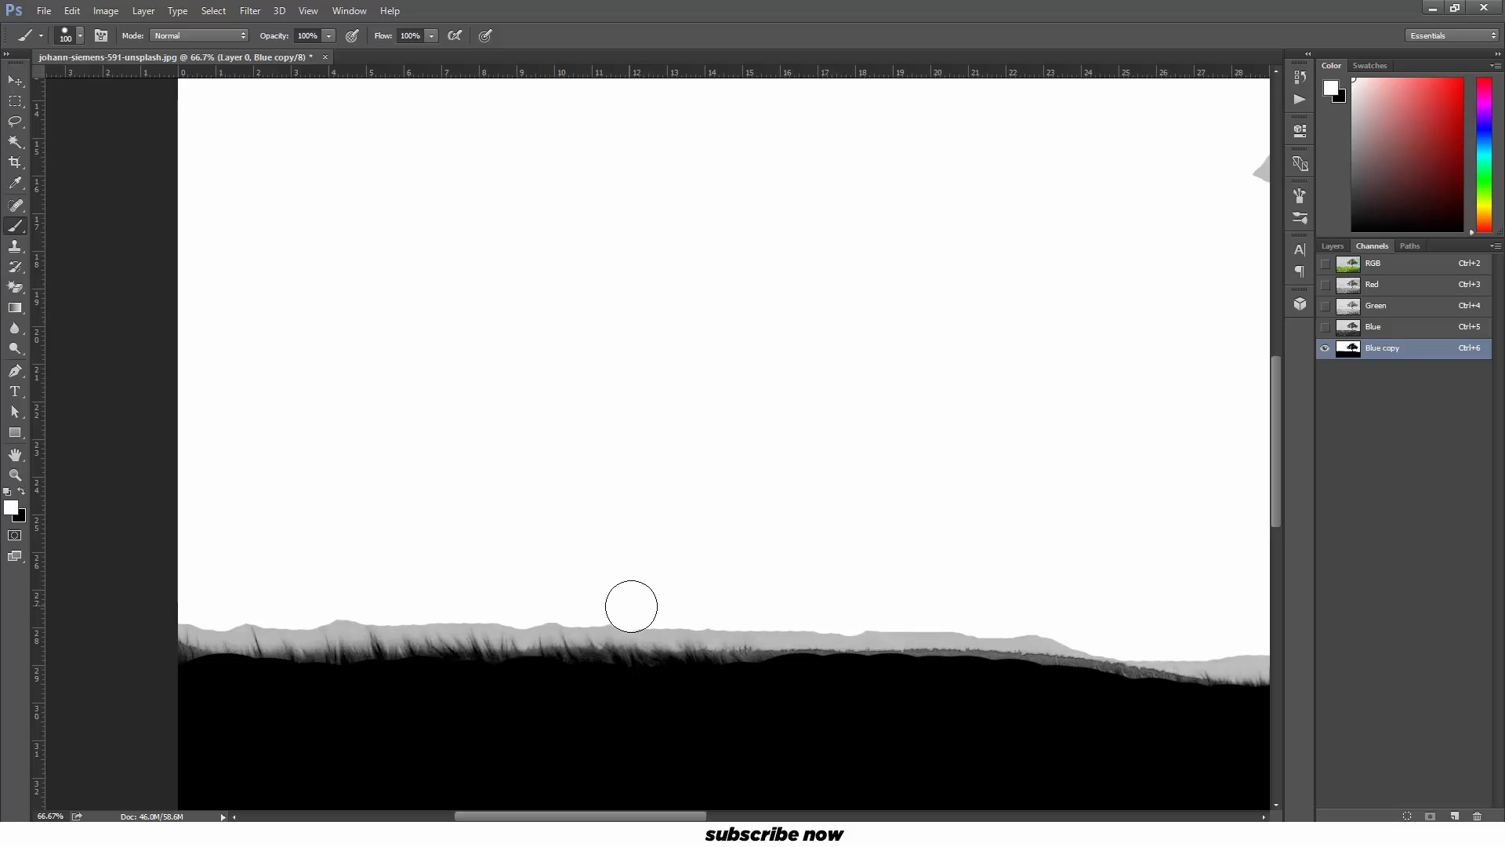
Step: Open Levels for the Blue copy channel and set the white input level to 175 and the midtones to 0.73
{"action": "key", "text": "ctrl+l"}
{"action": "key", "text": "ctrl+minus"}
{"action": "key", "text": "ctrl+minus"}
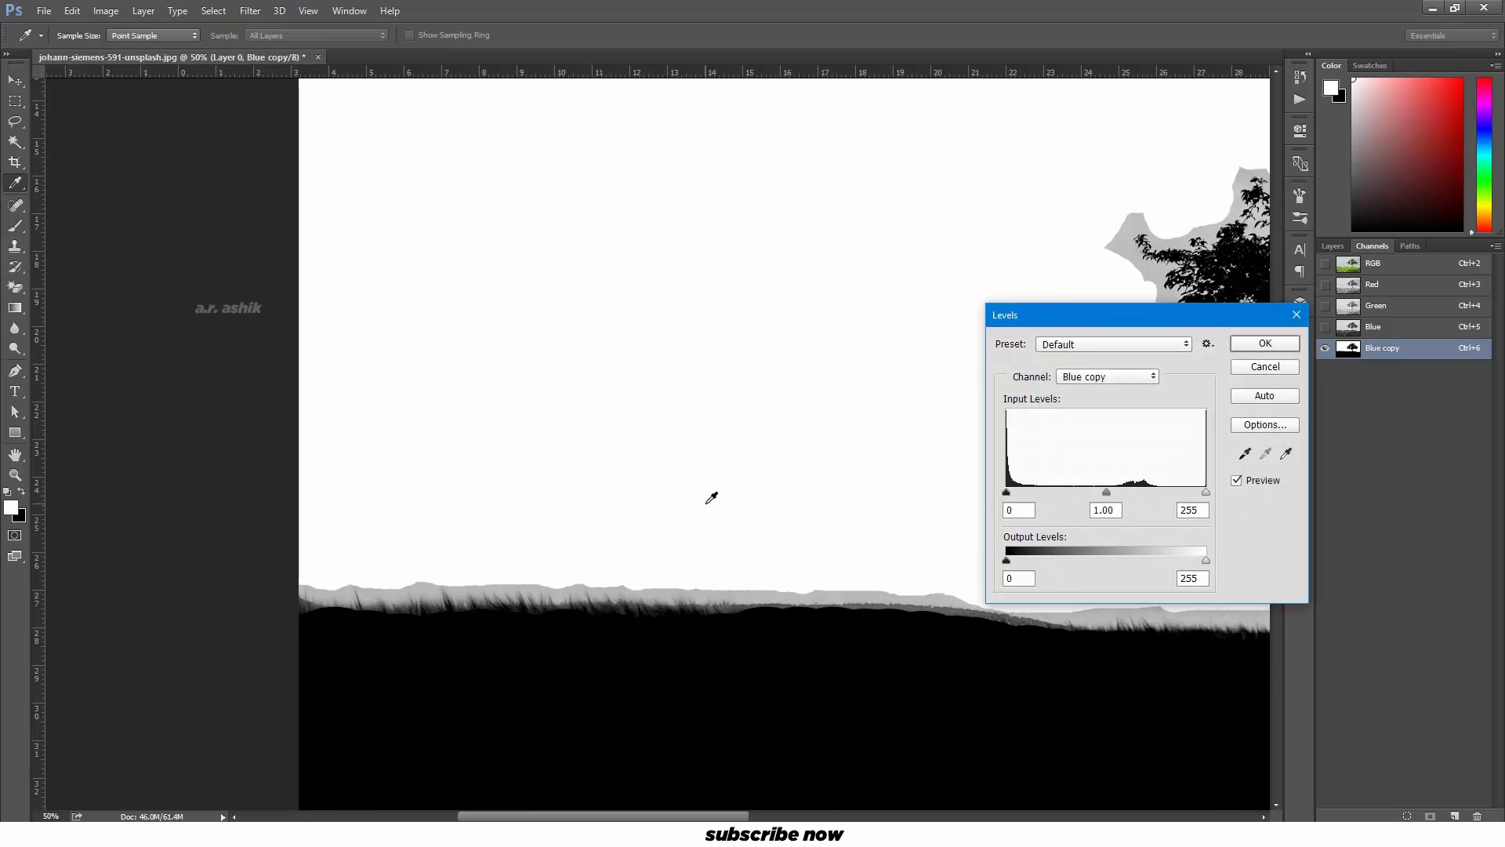
{"action": "scroll", "coordinate": [706, 504], "scroll_direction": "down", "scroll_amount": 3}
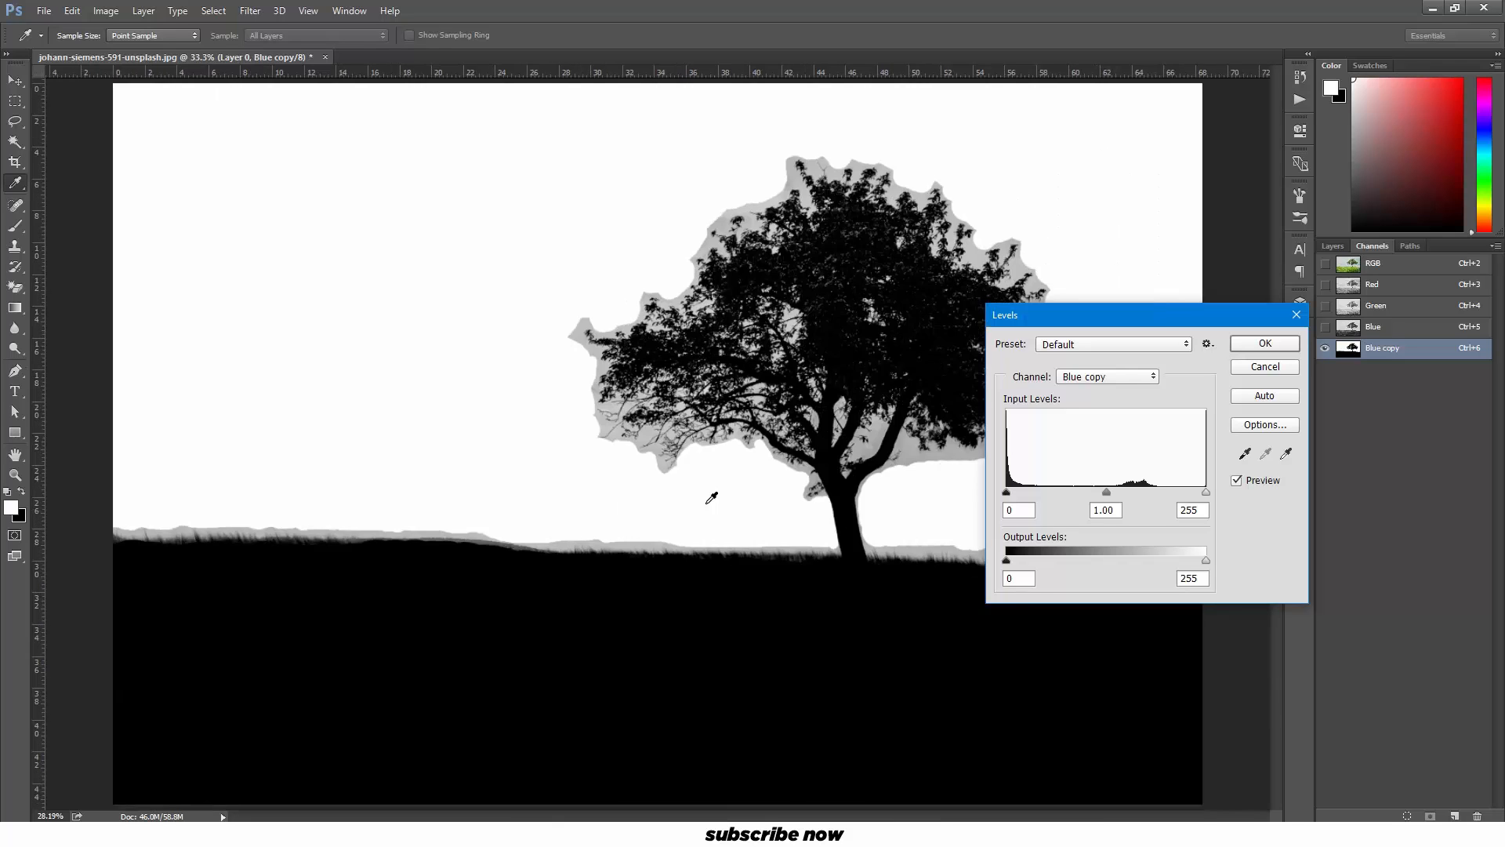
{"action": "scroll", "coordinate": [706, 503], "scroll_direction": "up", "scroll_amount": 3}
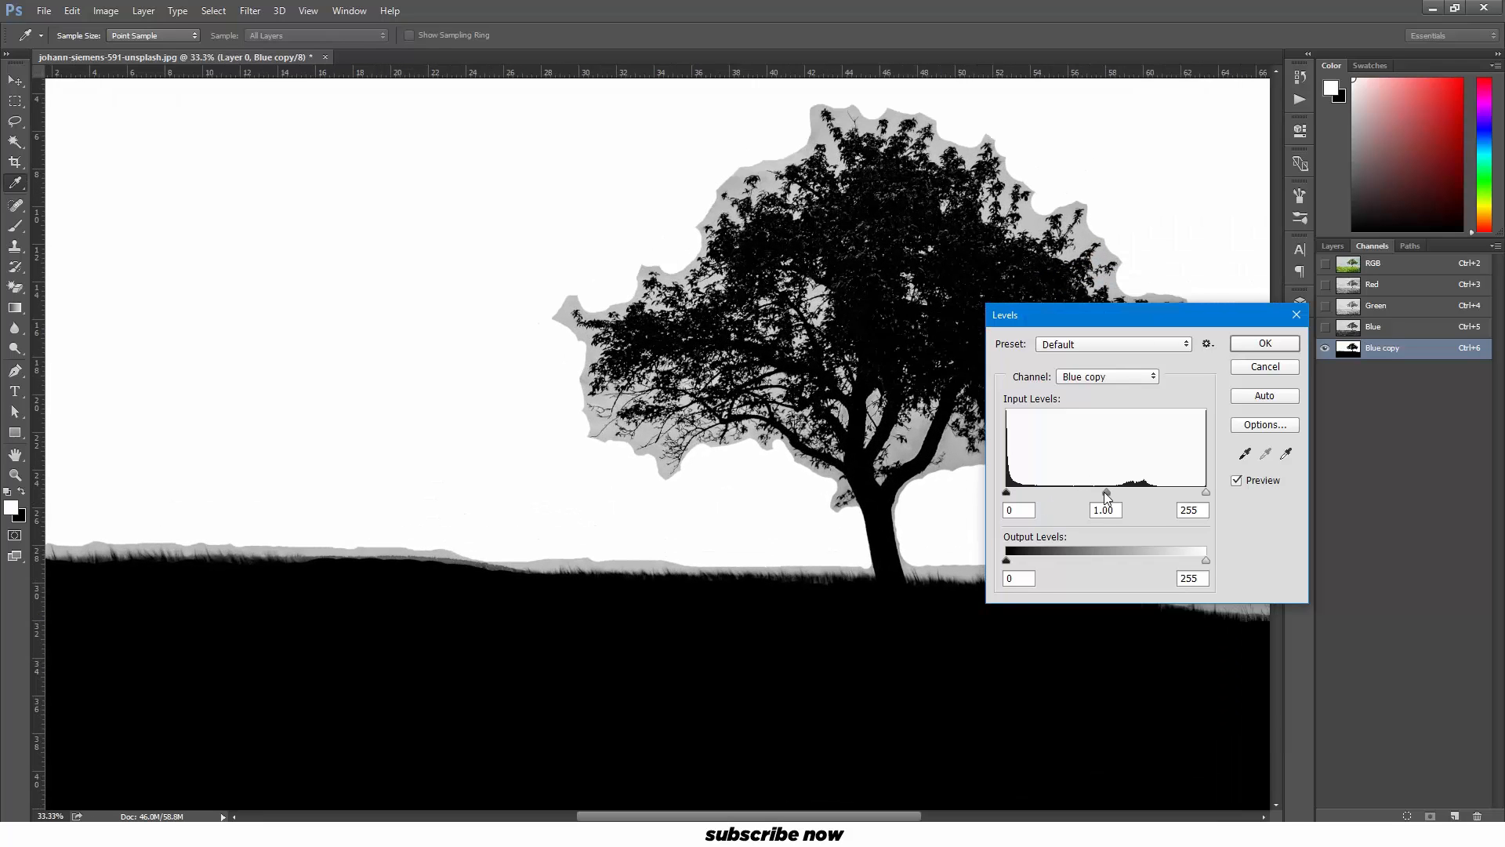
{"action": "mouse_move", "coordinate": [1106, 495]}
{"action": "left_mouse_down"}
{"action": "mouse_move", "coordinate": [1142, 496]}
{"action": "mouse_move", "coordinate": [1101, 496]}
{"action": "left_mouse_up"}
{"action": "left_click_drag", "start_coordinate": [1201, 494], "coordinate": [1088, 494]}
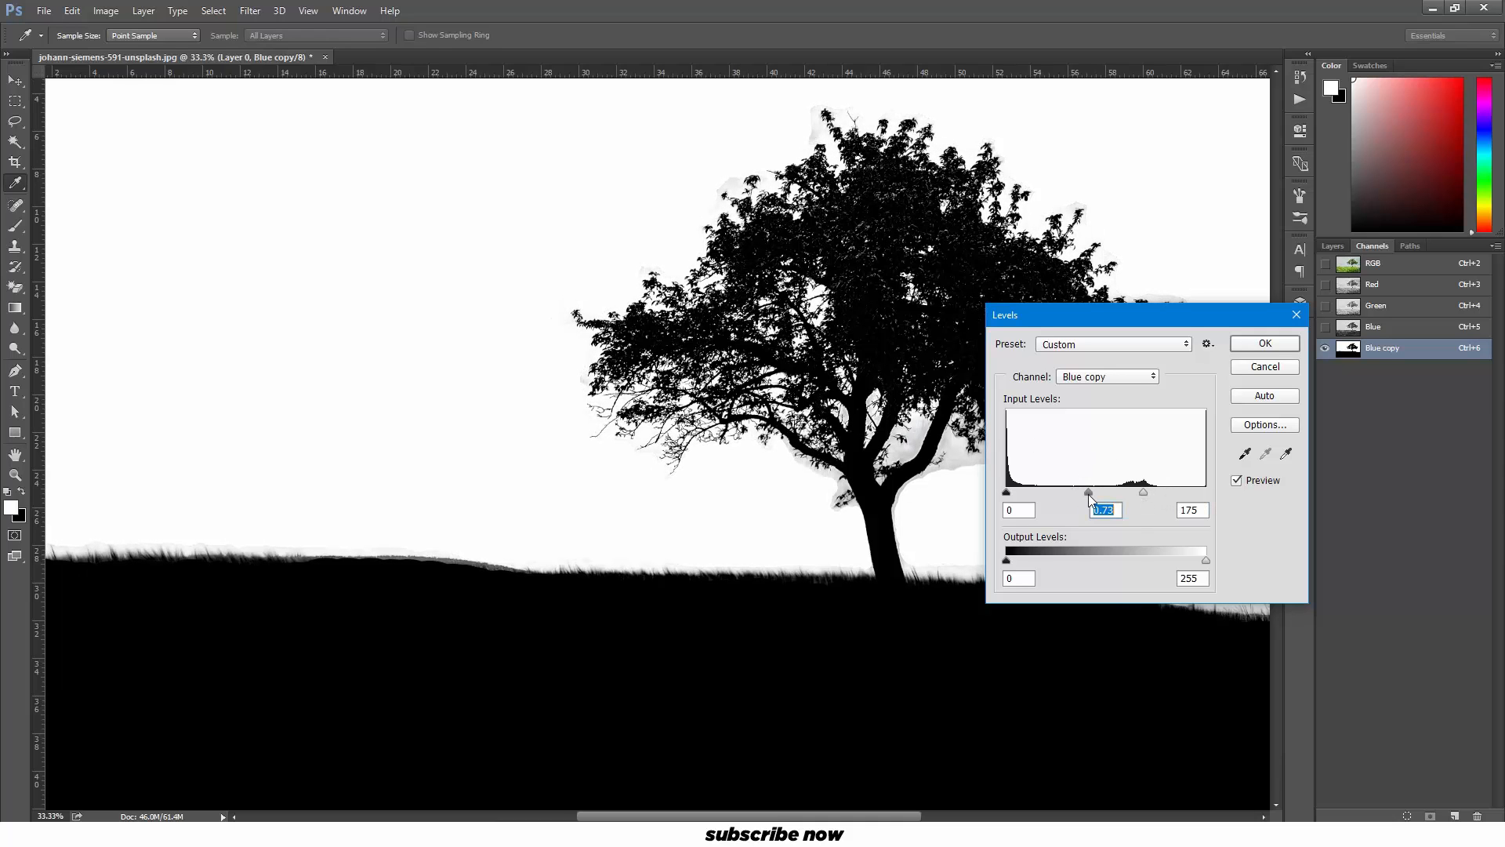
{"action": "key", "text": "ctrl+minus"}
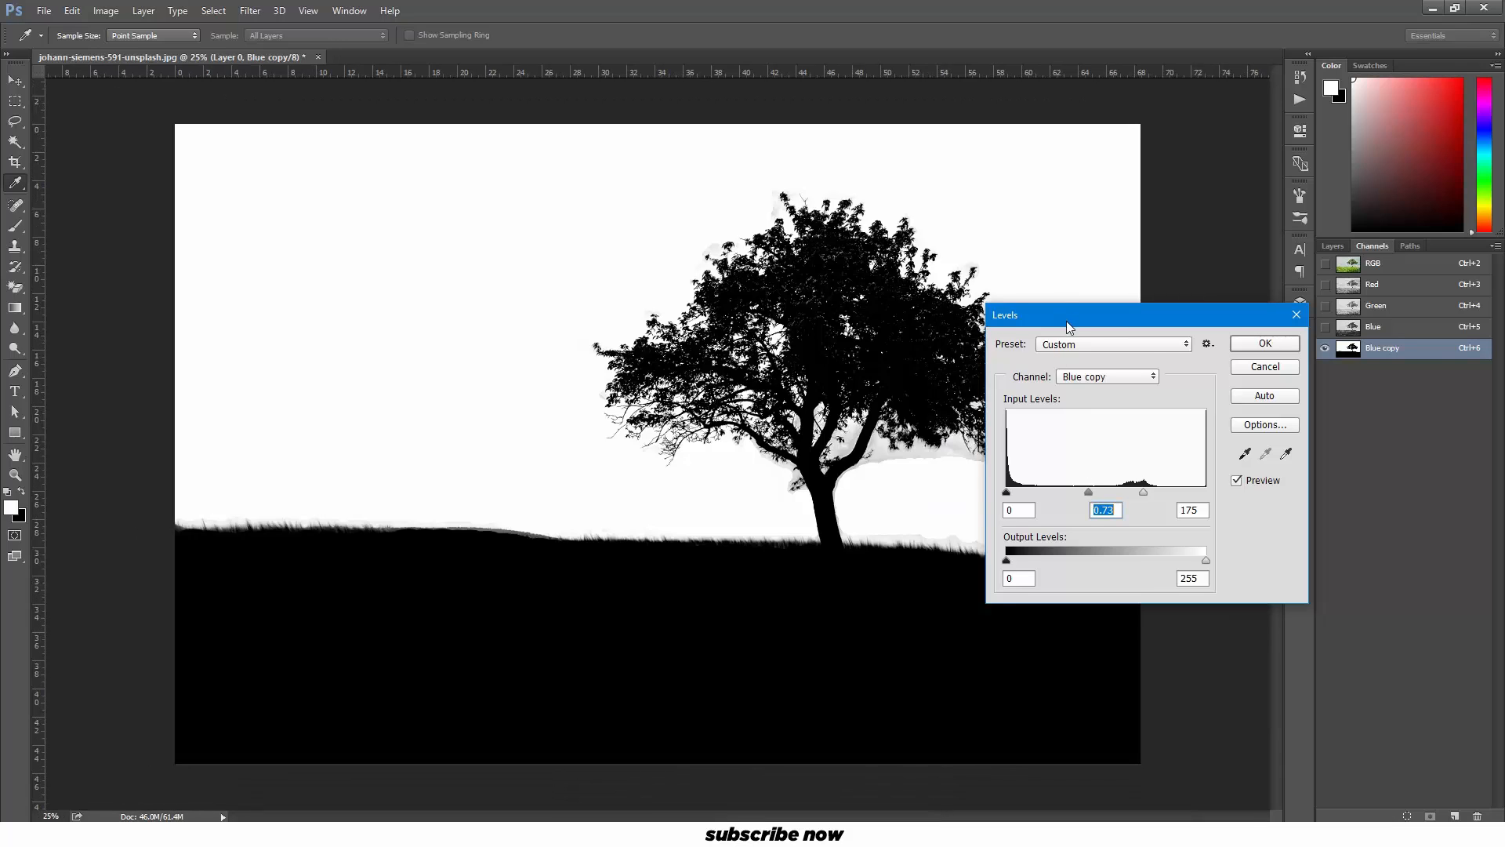
Step: Refine the Levels to about 1.33 midtones and 141 white input, compare with the preview off, and apply them
{"action": "left_click_drag", "start_coordinate": [1066, 323], "coordinate": [1195, 330]}
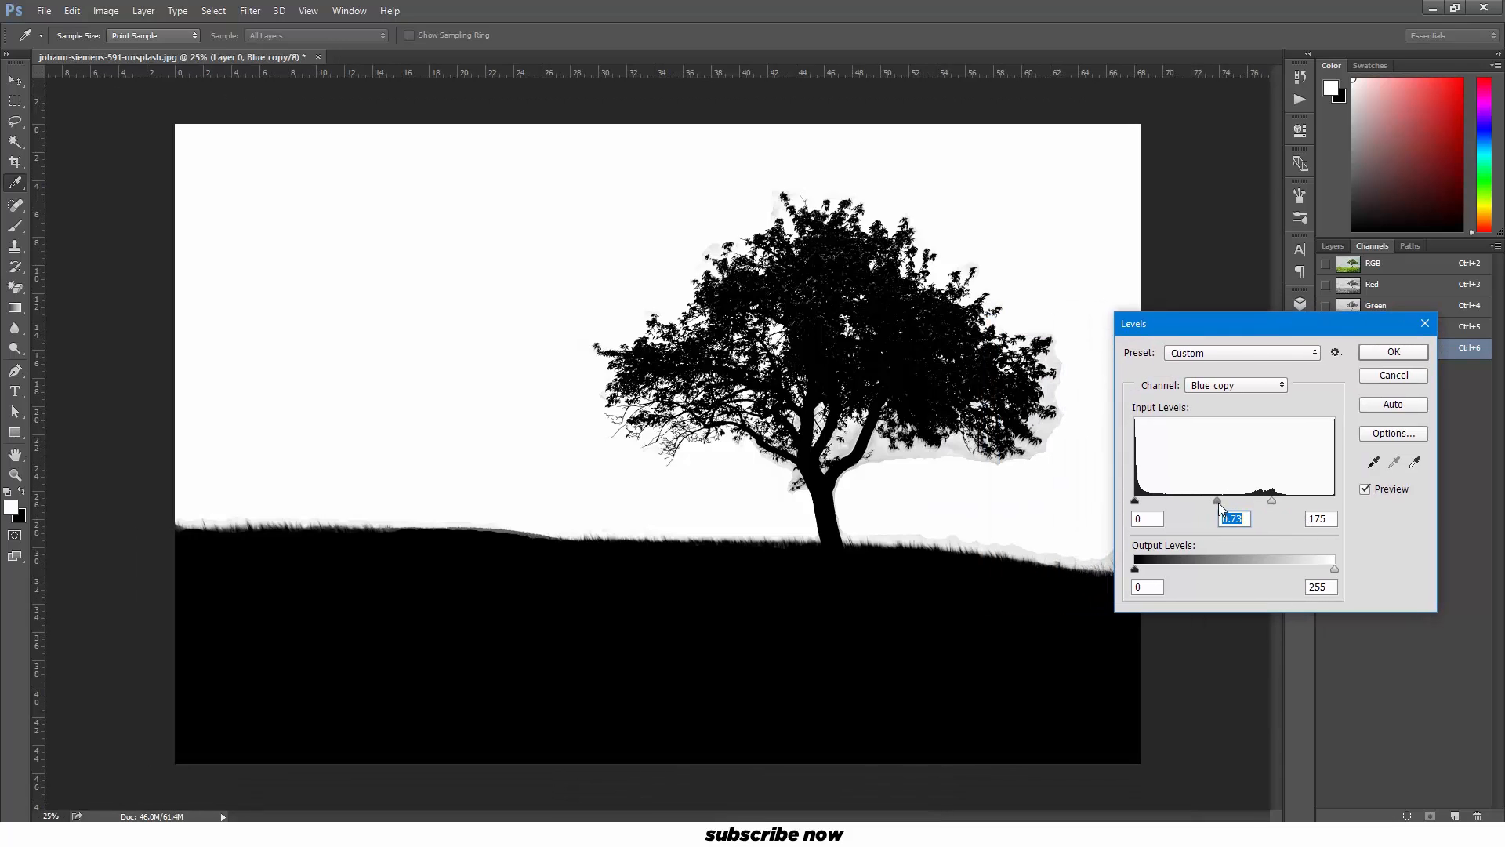
{"action": "left_click_drag", "start_coordinate": [1219, 508], "coordinate": [1258, 497]}
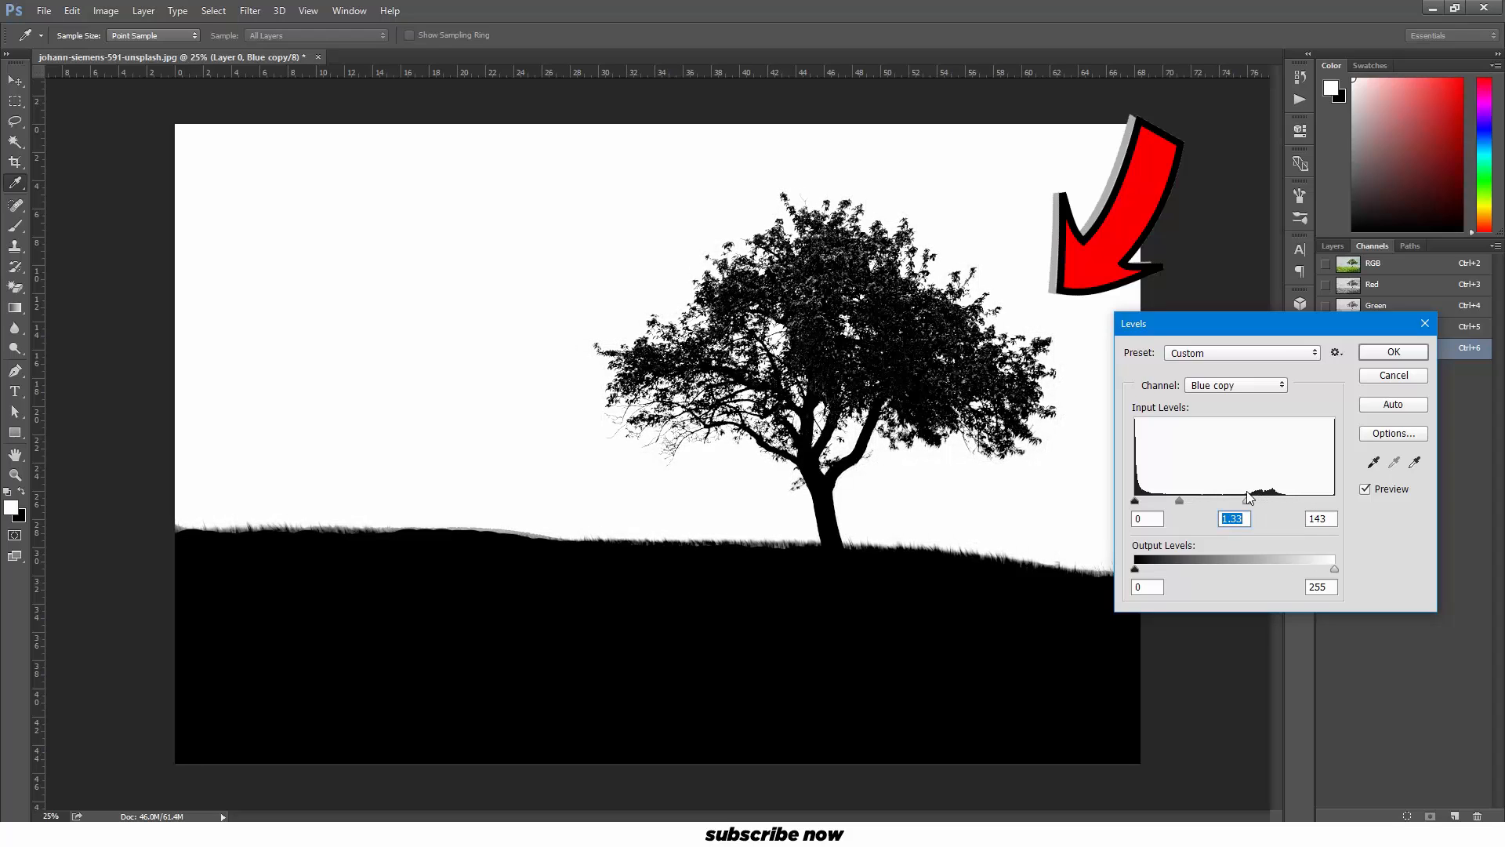
{"action": "key", "text": "Tab"}
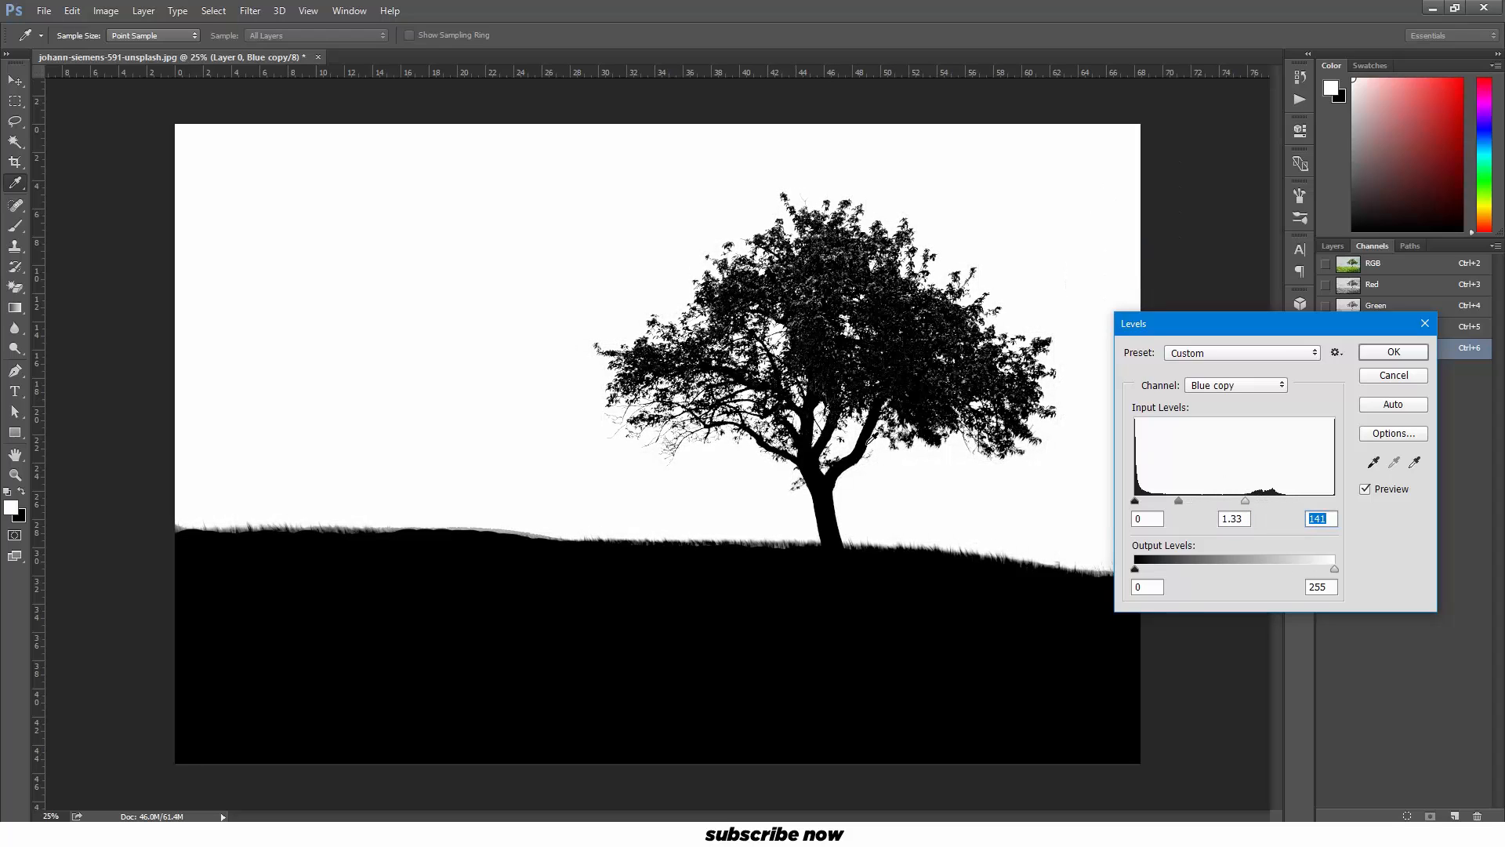
{"action": "left_click_drag", "start_coordinate": [1188, 505], "coordinate": [1180, 501]}
{"action": "key", "text": "shift+Tab"}
{"action": "left_click", "coordinate": [1366, 489]}
{"action": "left_click", "coordinate": [1366, 489]}
{"action": "left_click", "coordinate": [1394, 353]}
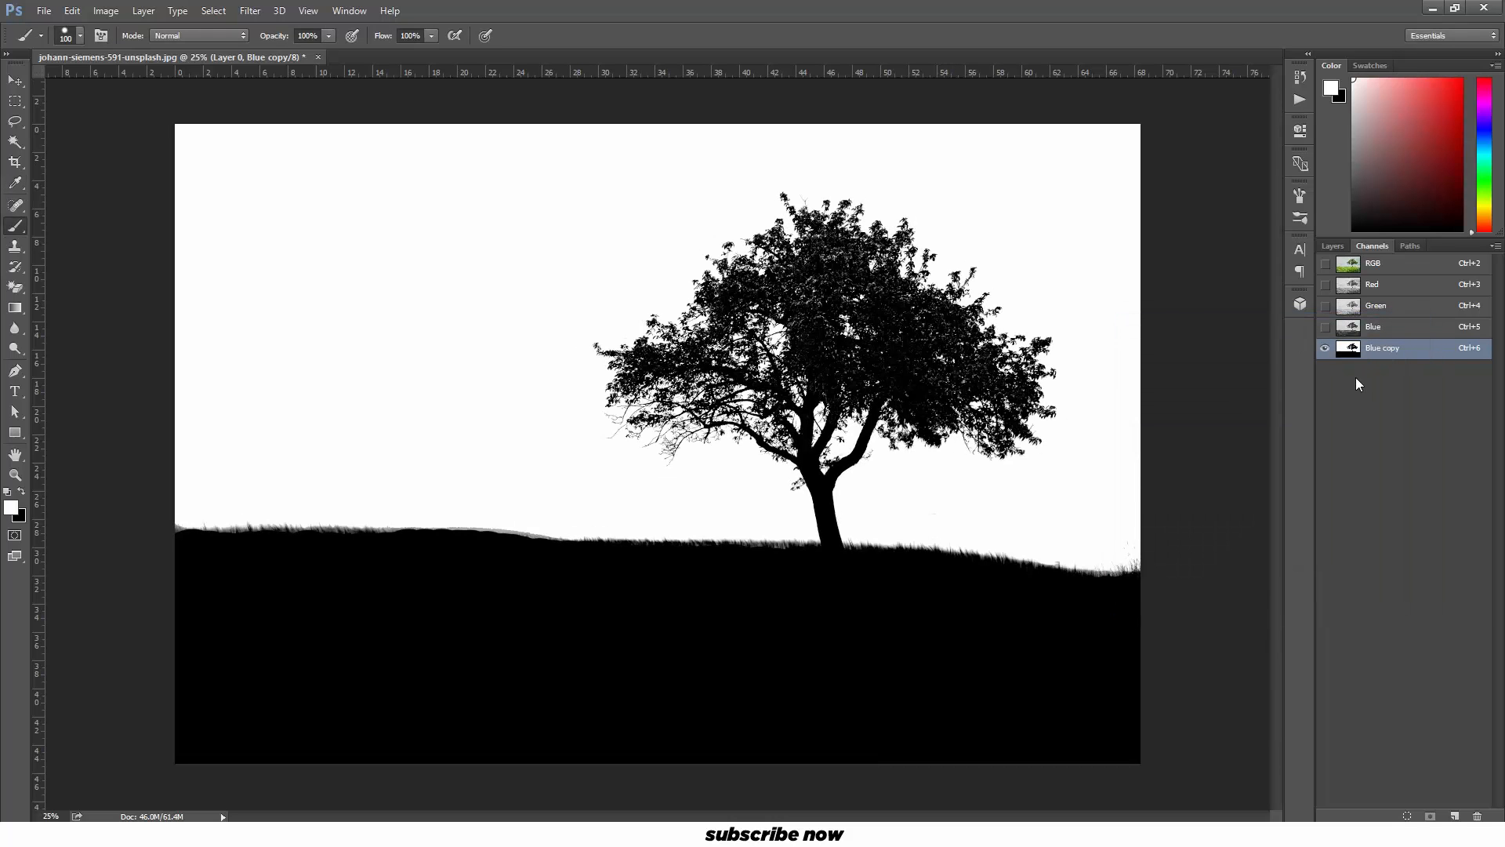
Step: Load the Blue copy channel as a selection, restore the RGB channels and delete the sky from Layer 0
{"action": "left_click", "coordinate": [1345, 351], "text": "ctrl"}
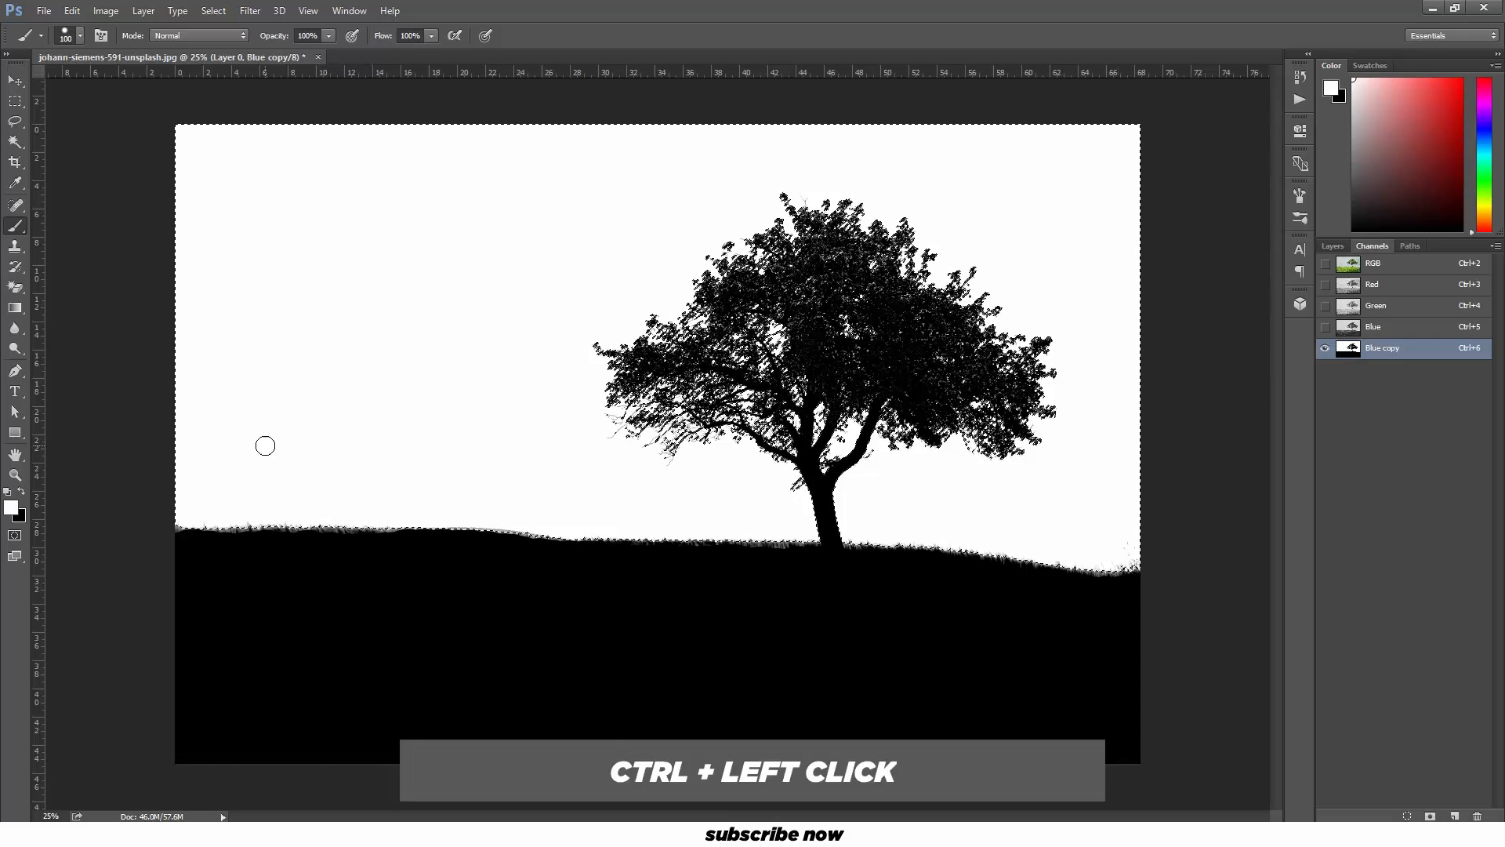
{"action": "left_click", "coordinate": [1384, 267]}
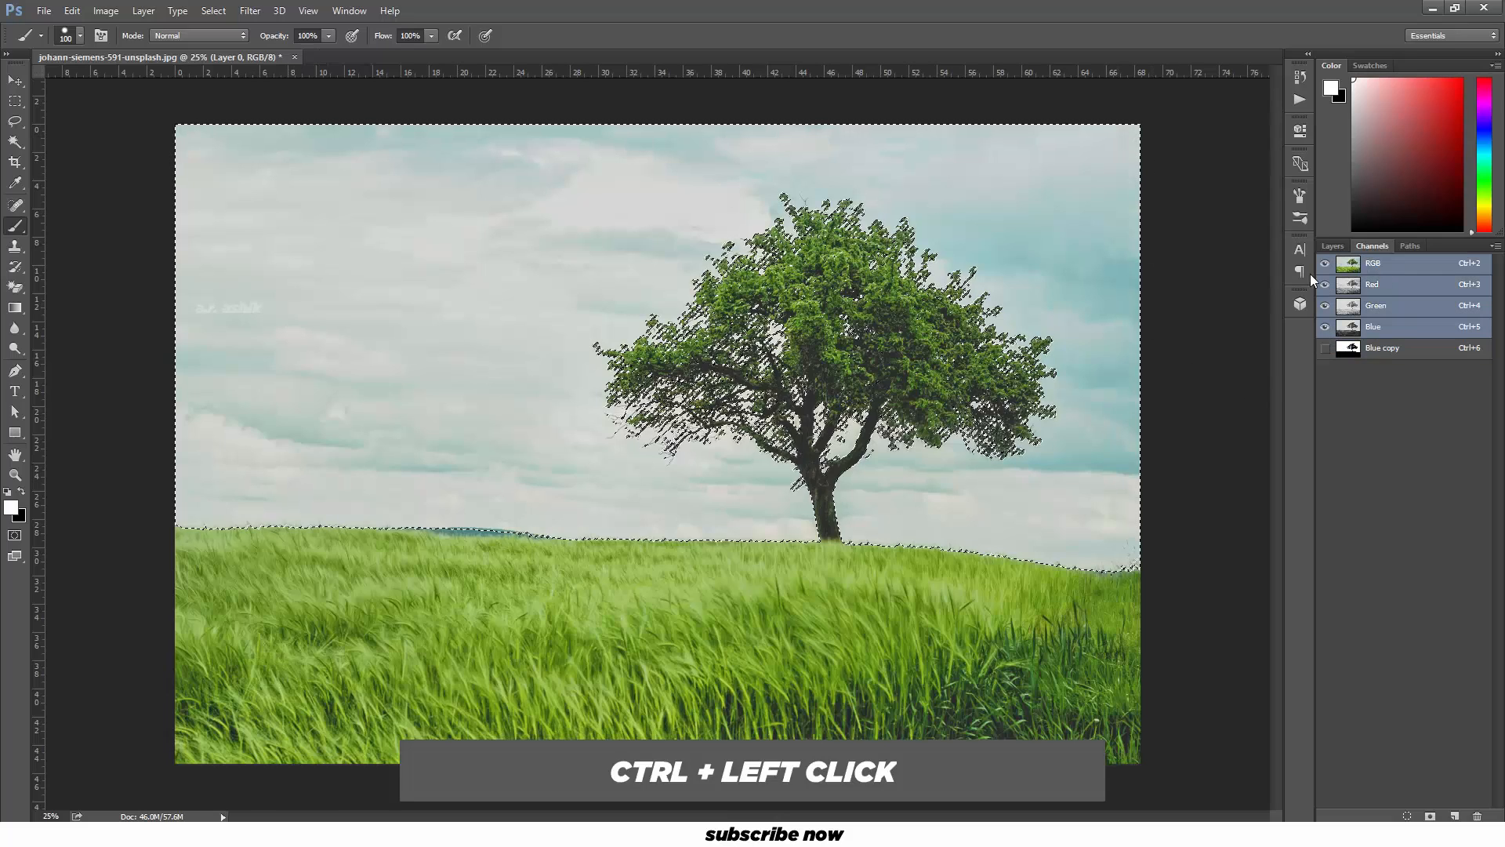
{"action": "left_click", "coordinate": [1326, 348]}
{"action": "left_click", "coordinate": [1342, 247]}
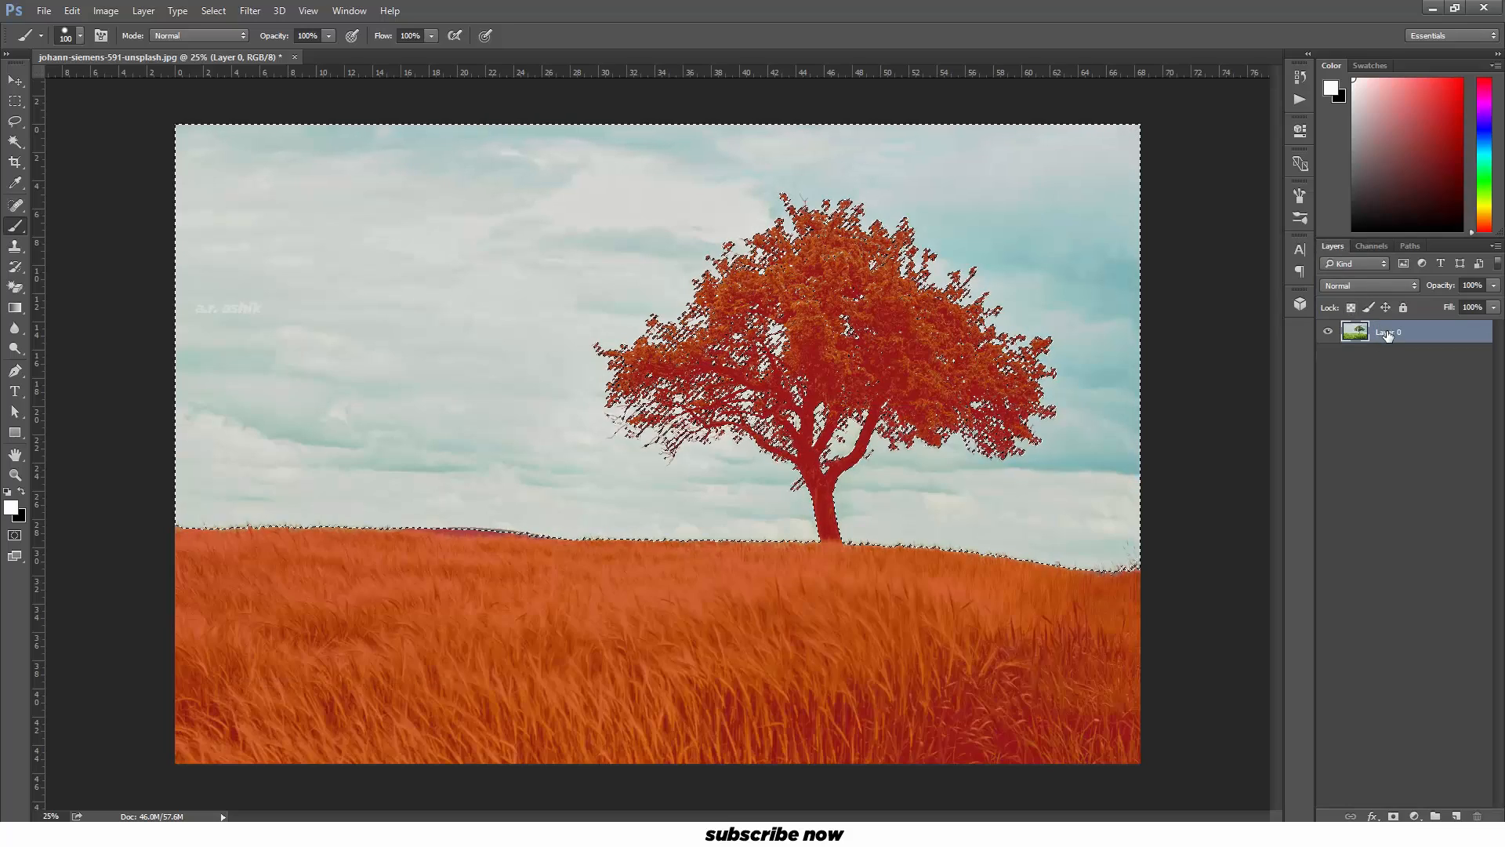
{"action": "key", "text": "Delete"}
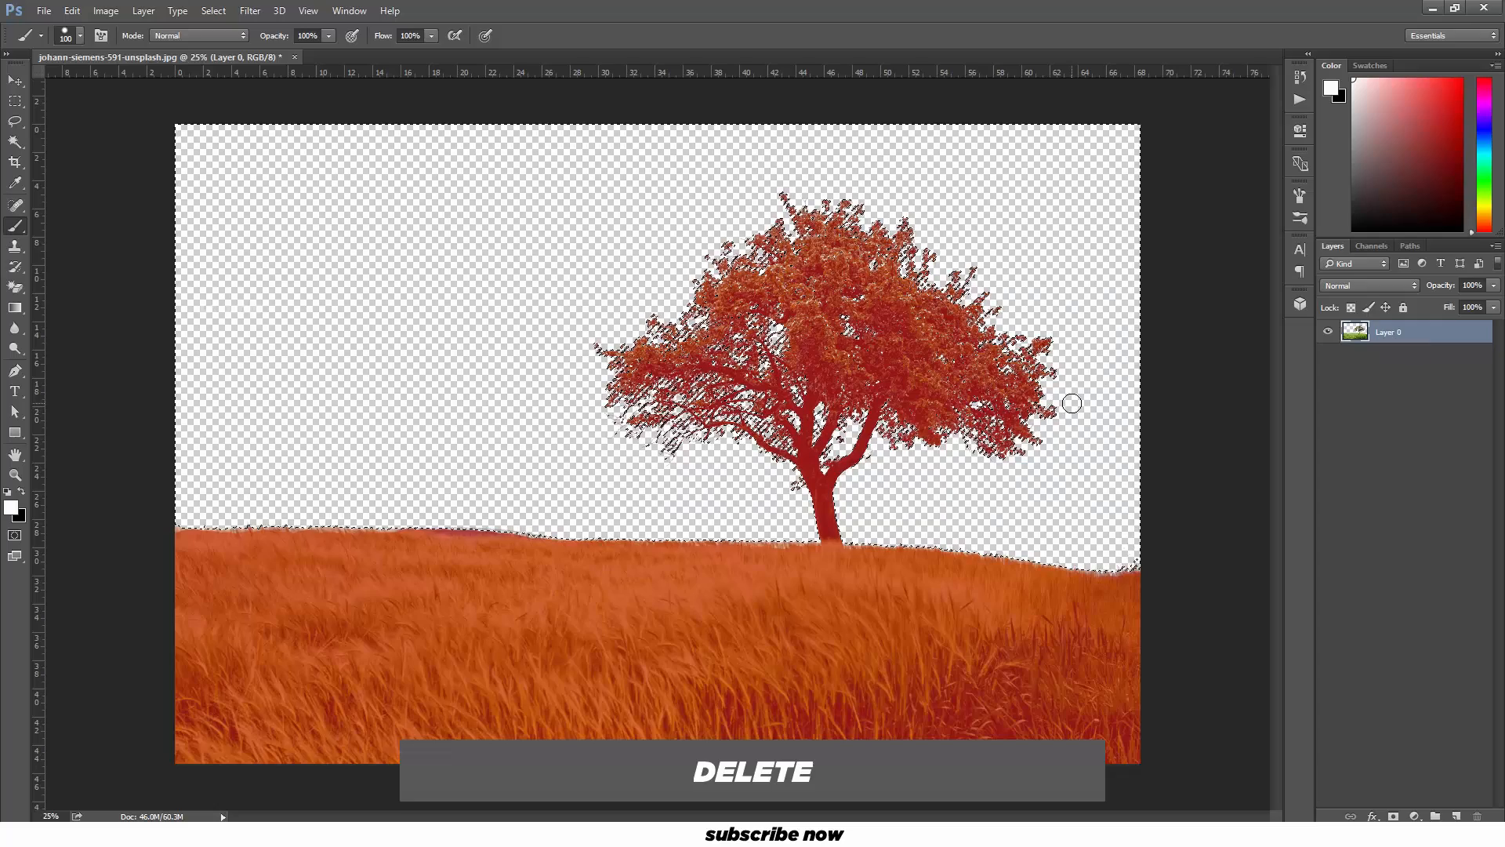
Step: Hide the Blue copy channel's red overlay and clear the selection
{"action": "left_click", "coordinate": [1371, 247]}
{"action": "left_click", "coordinate": [1326, 350]}
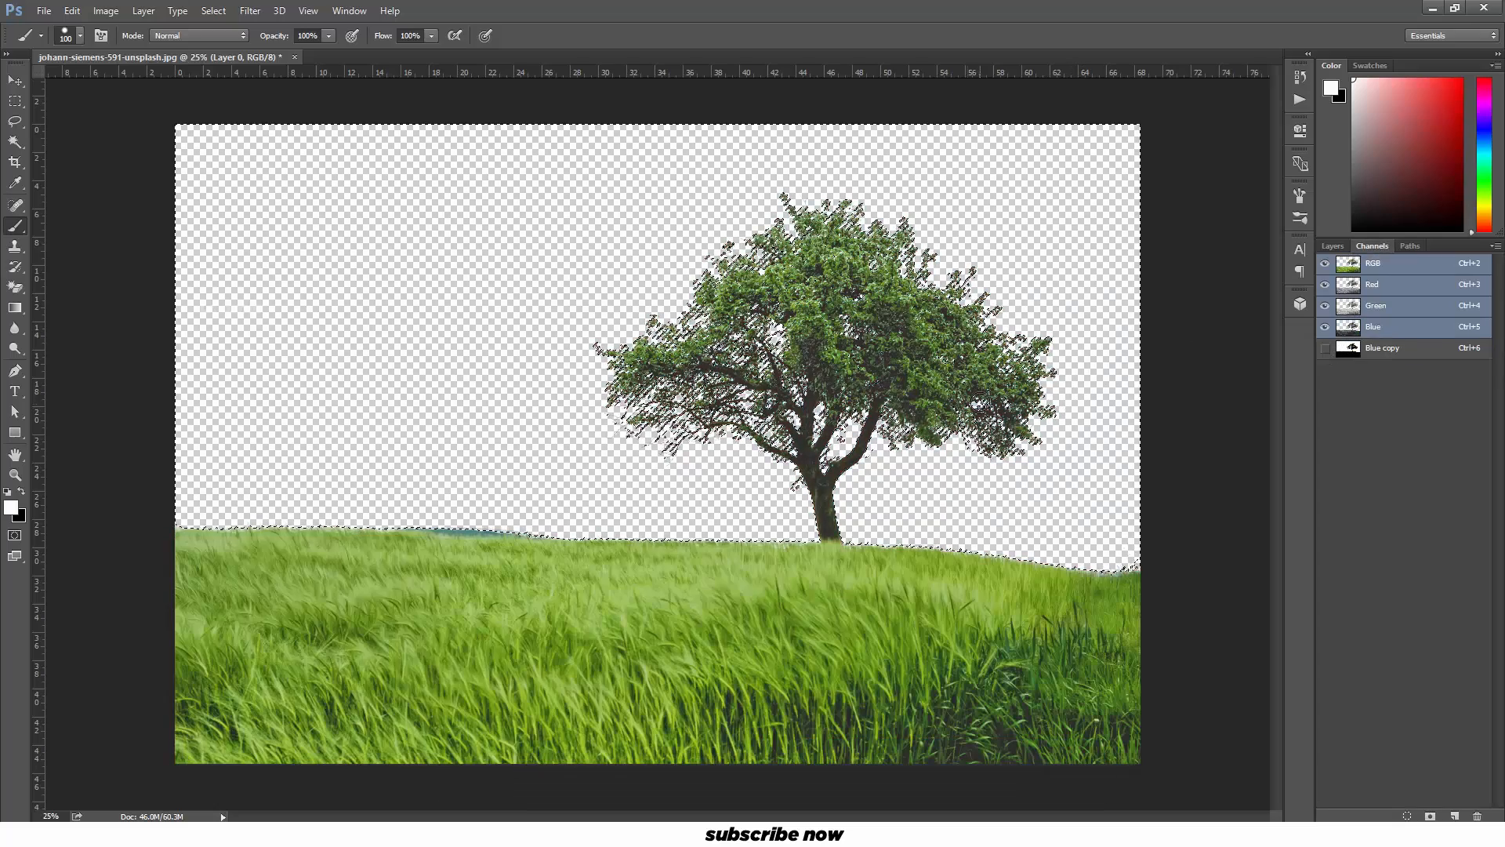
{"action": "left_click", "coordinate": [1333, 246]}
{"action": "key", "text": "ctrl+d"}
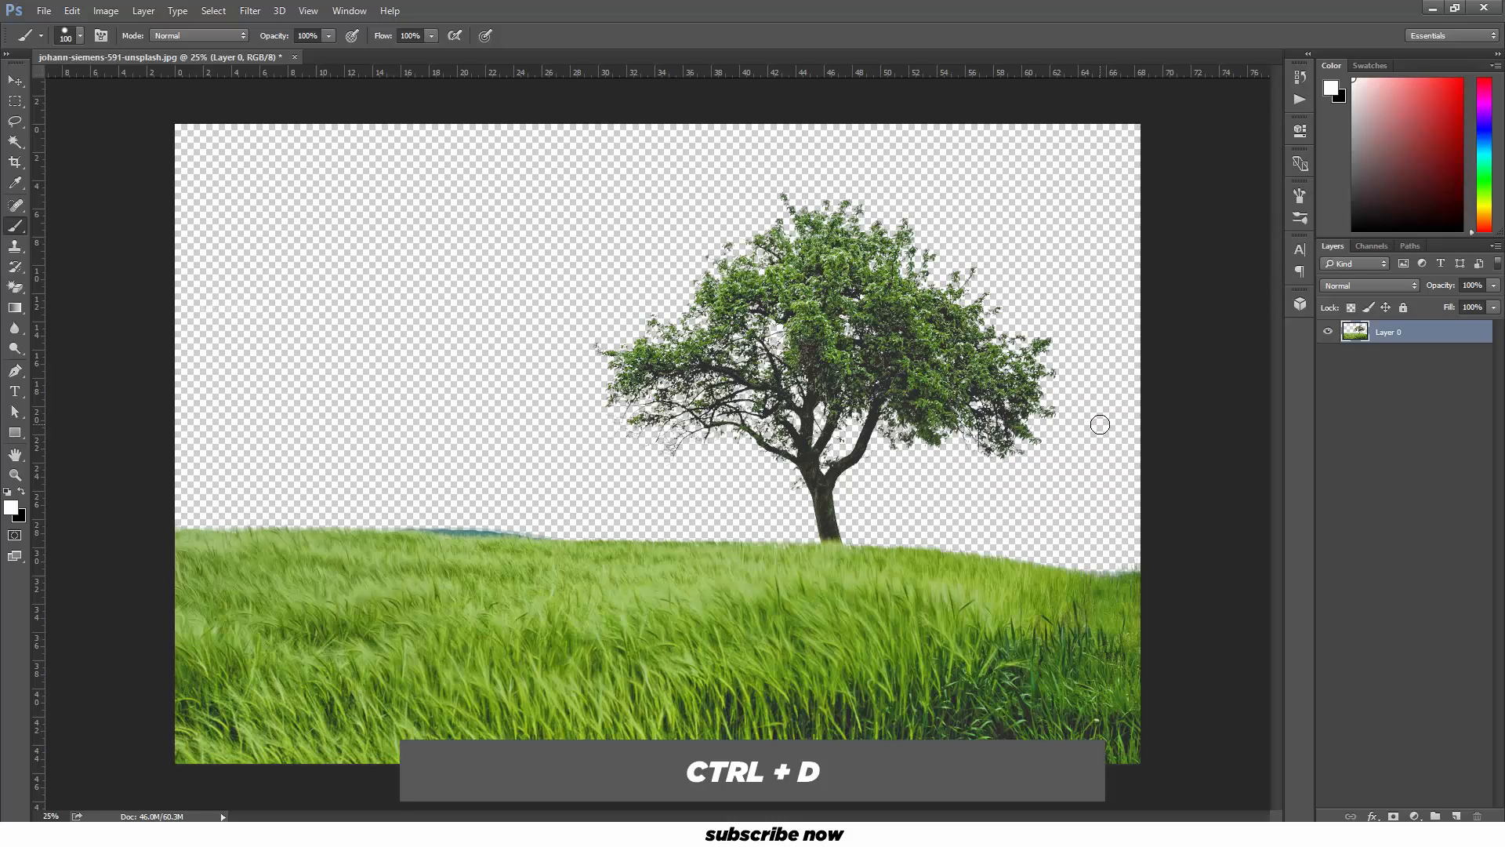
Step: Add a white (RGB 255, 255, 255) Solid Color fill layer and place it below Layer 0
{"action": "left_click", "coordinate": [1414, 816]}
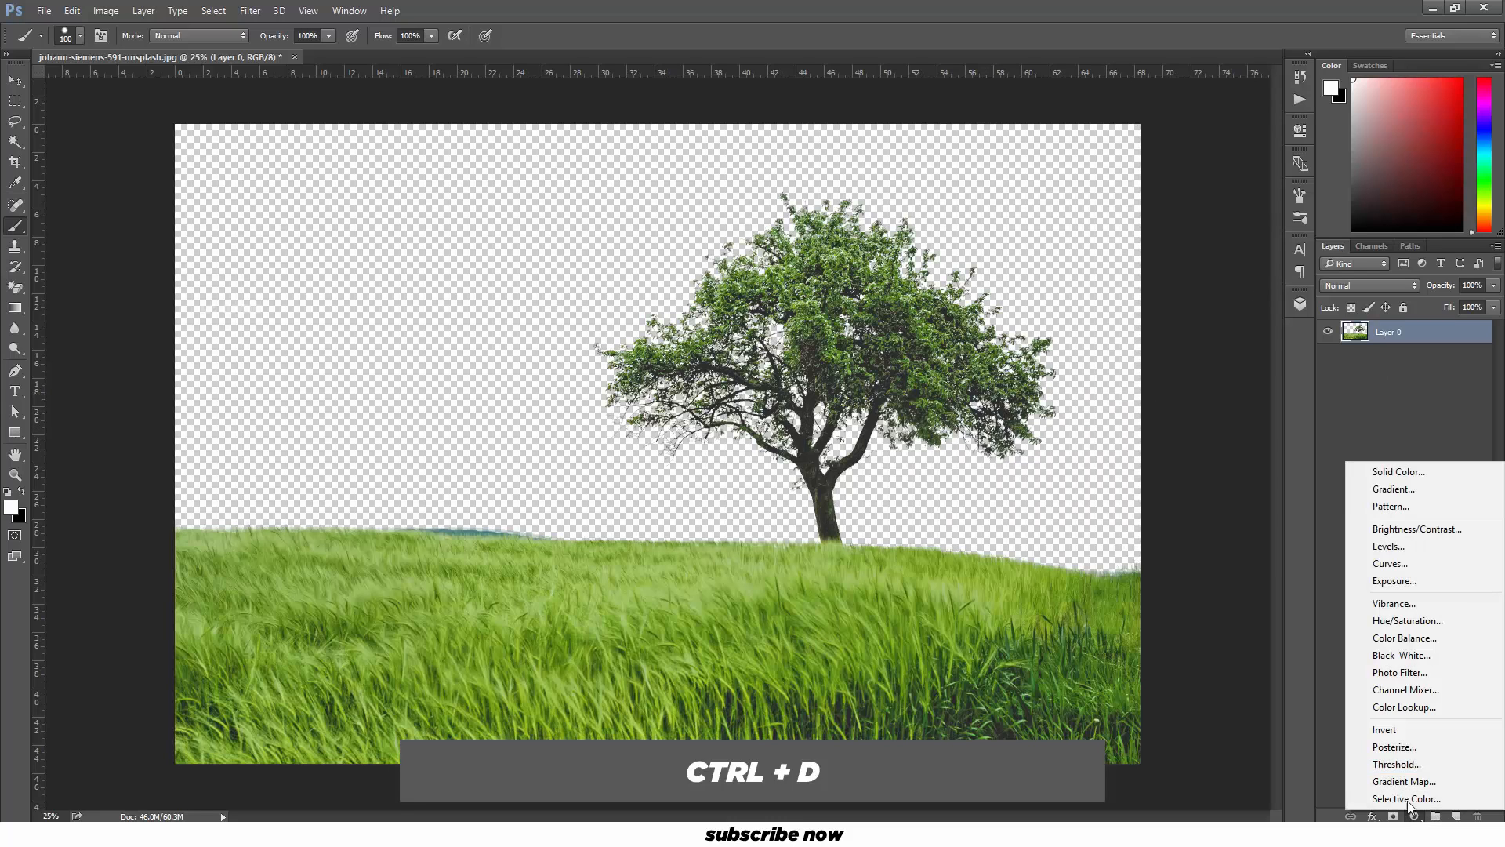
{"action": "left_click", "coordinate": [1377, 470]}
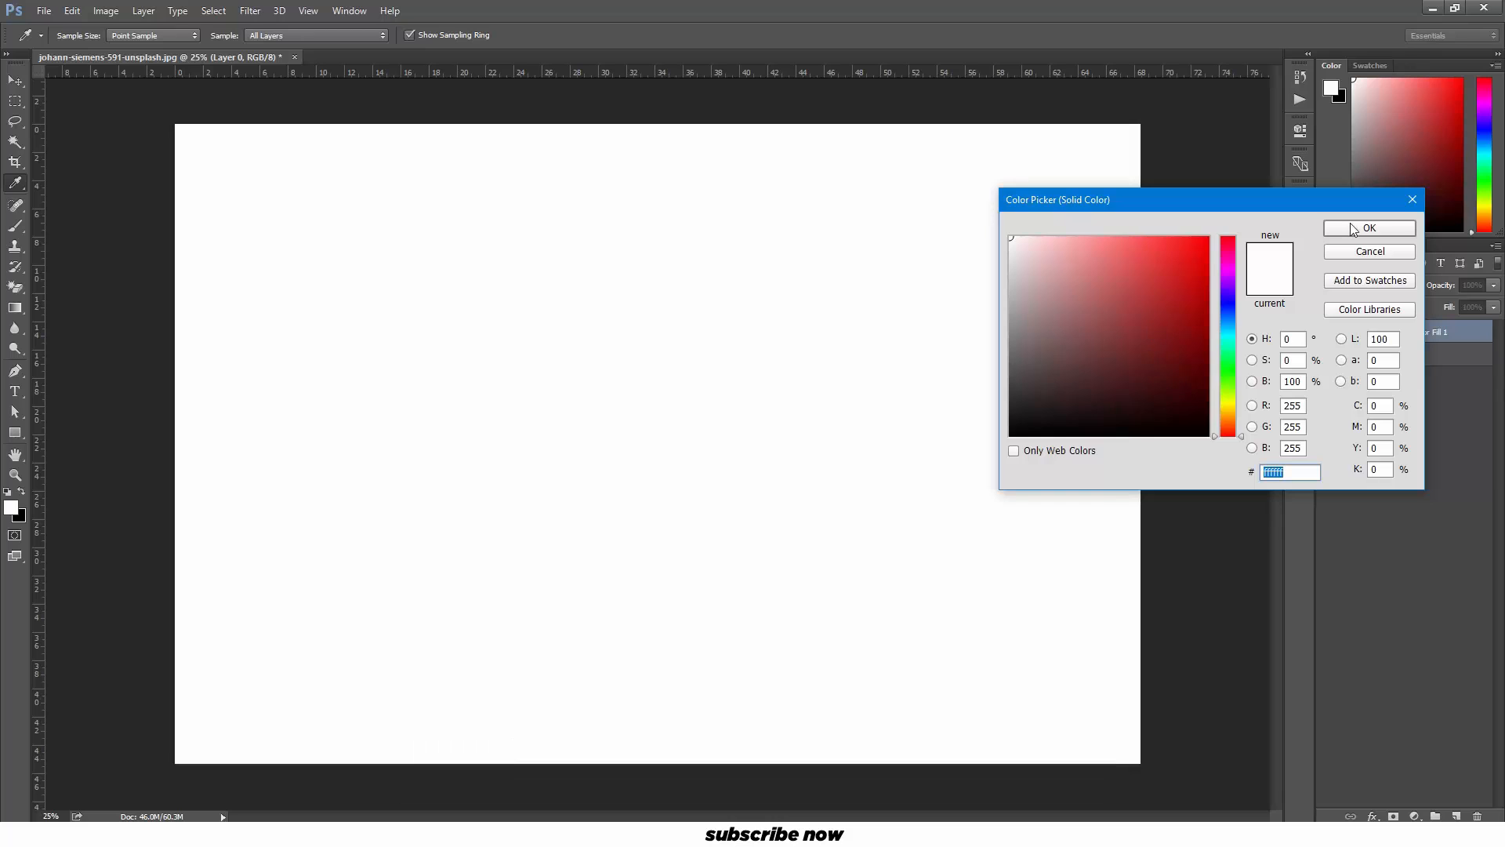
{"action": "left_click", "coordinate": [1375, 232]}
{"action": "left_click_drag", "start_coordinate": [1454, 338], "coordinate": [1455, 367]}
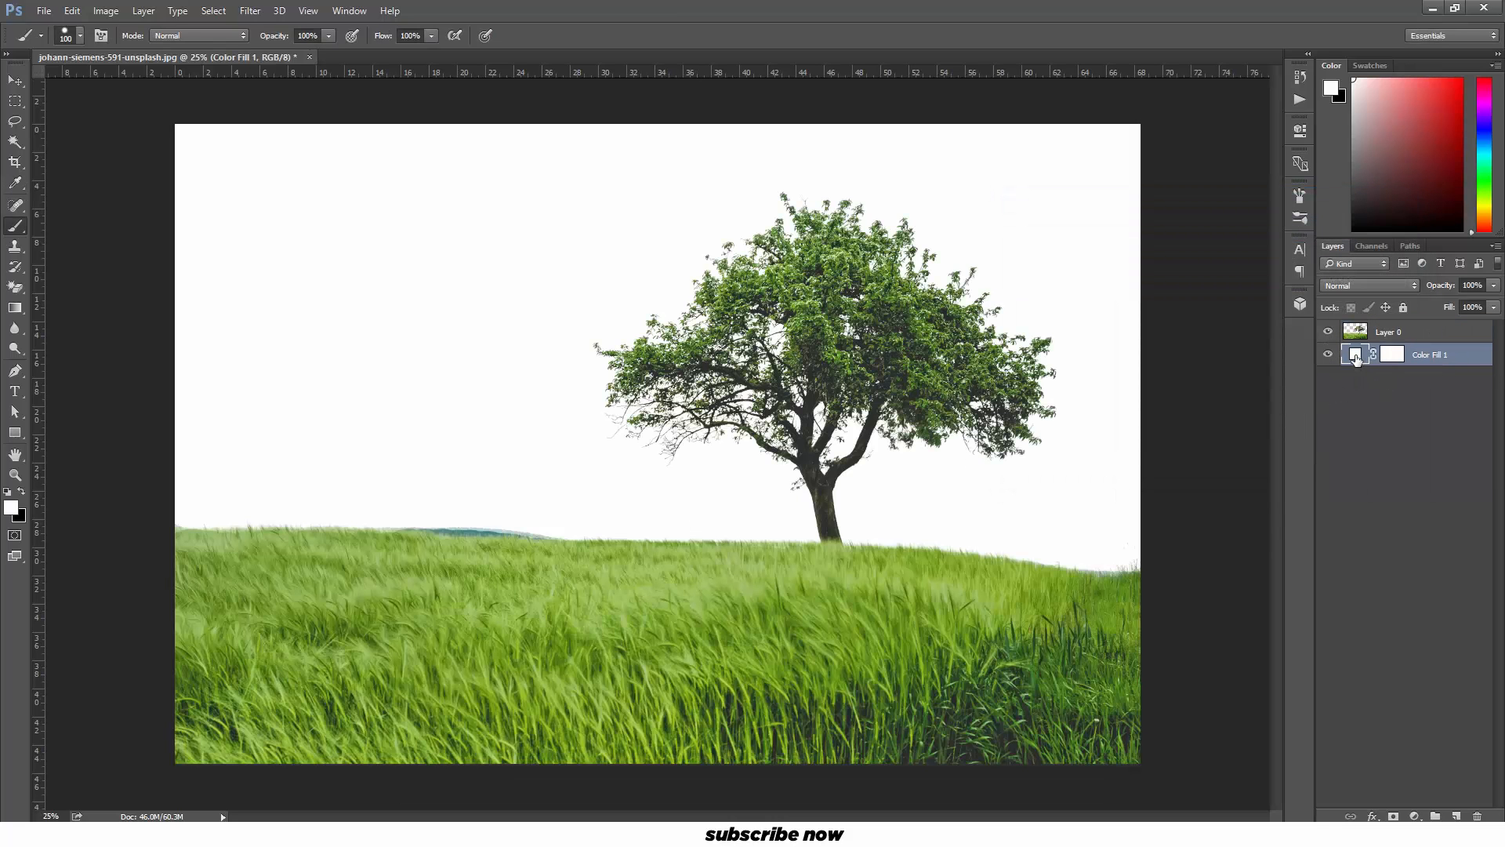
Step: Try red, blue and cyan for the Solid Color fill behind the tree, and set it to yellow ffde00
{"action": "double_click", "coordinate": [1355, 358]}
{"action": "left_click_drag", "start_coordinate": [1160, 292], "coordinate": [1261, 173]}
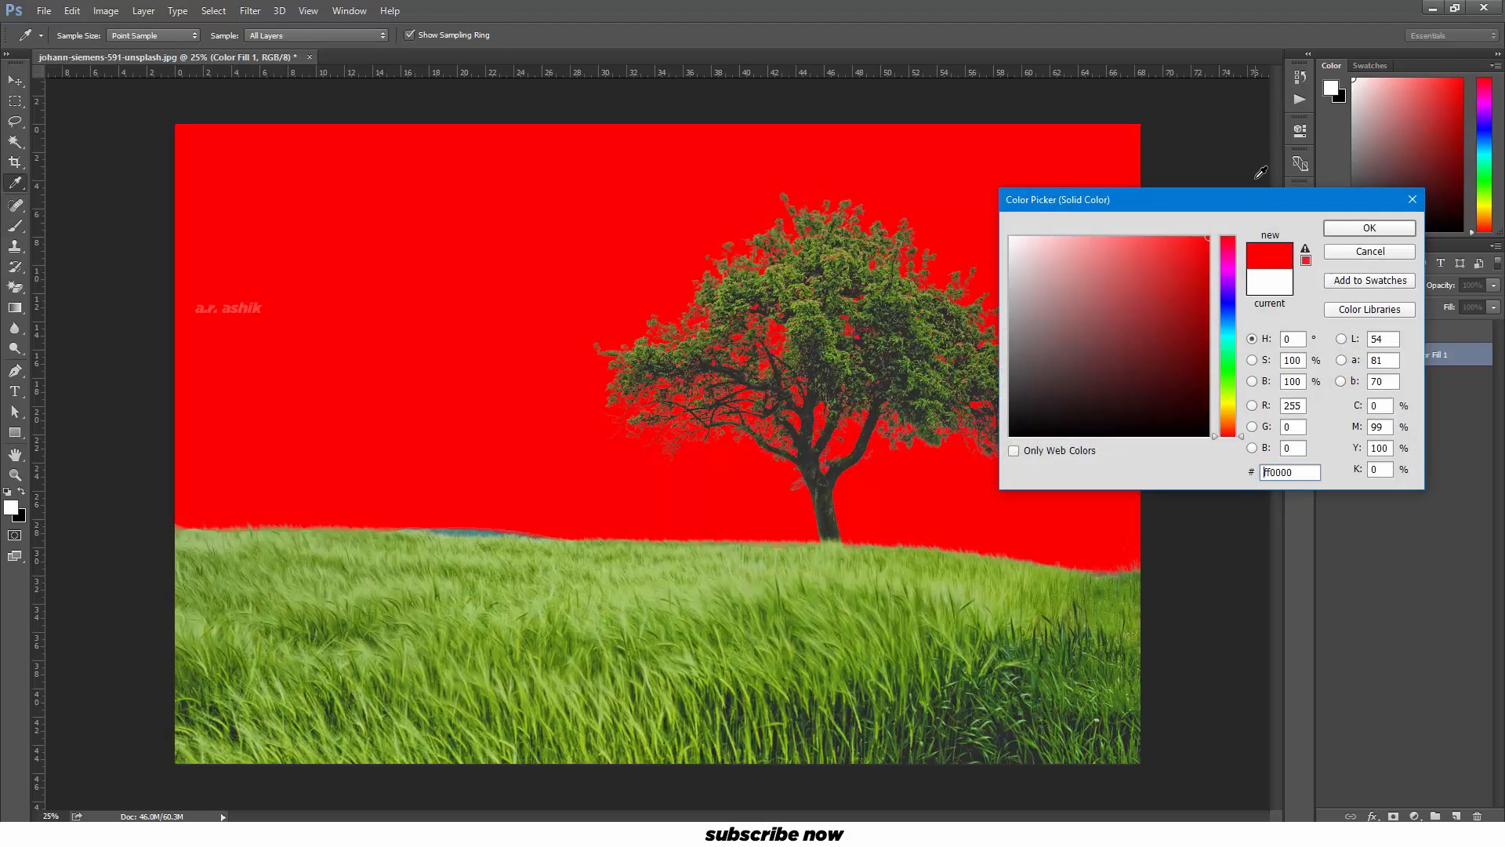
{"action": "left_click_drag", "start_coordinate": [1227, 258], "coordinate": [1224, 335]}
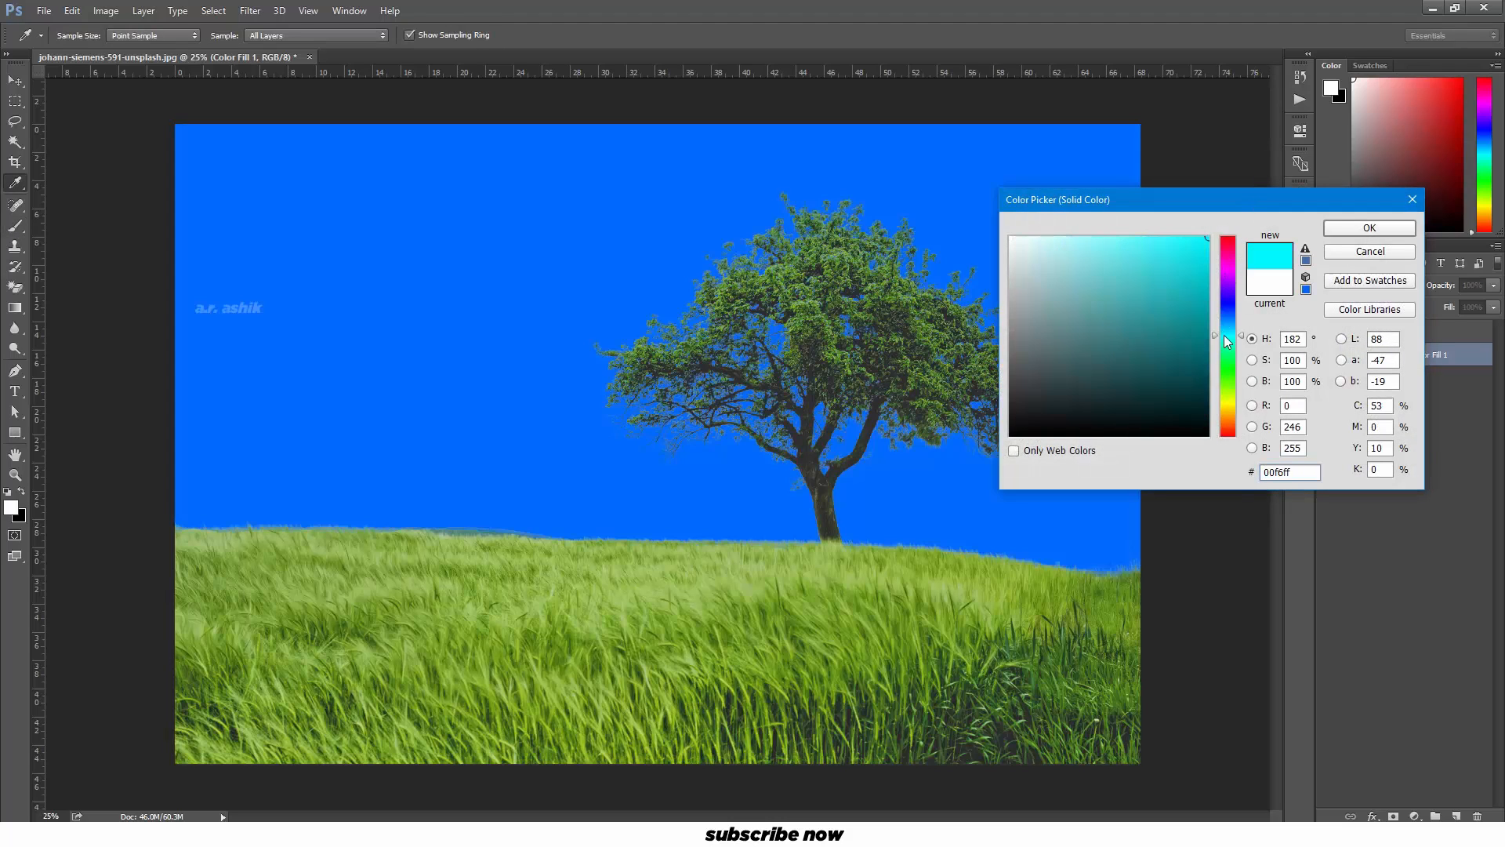
{"action": "left_click", "coordinate": [1230, 407]}
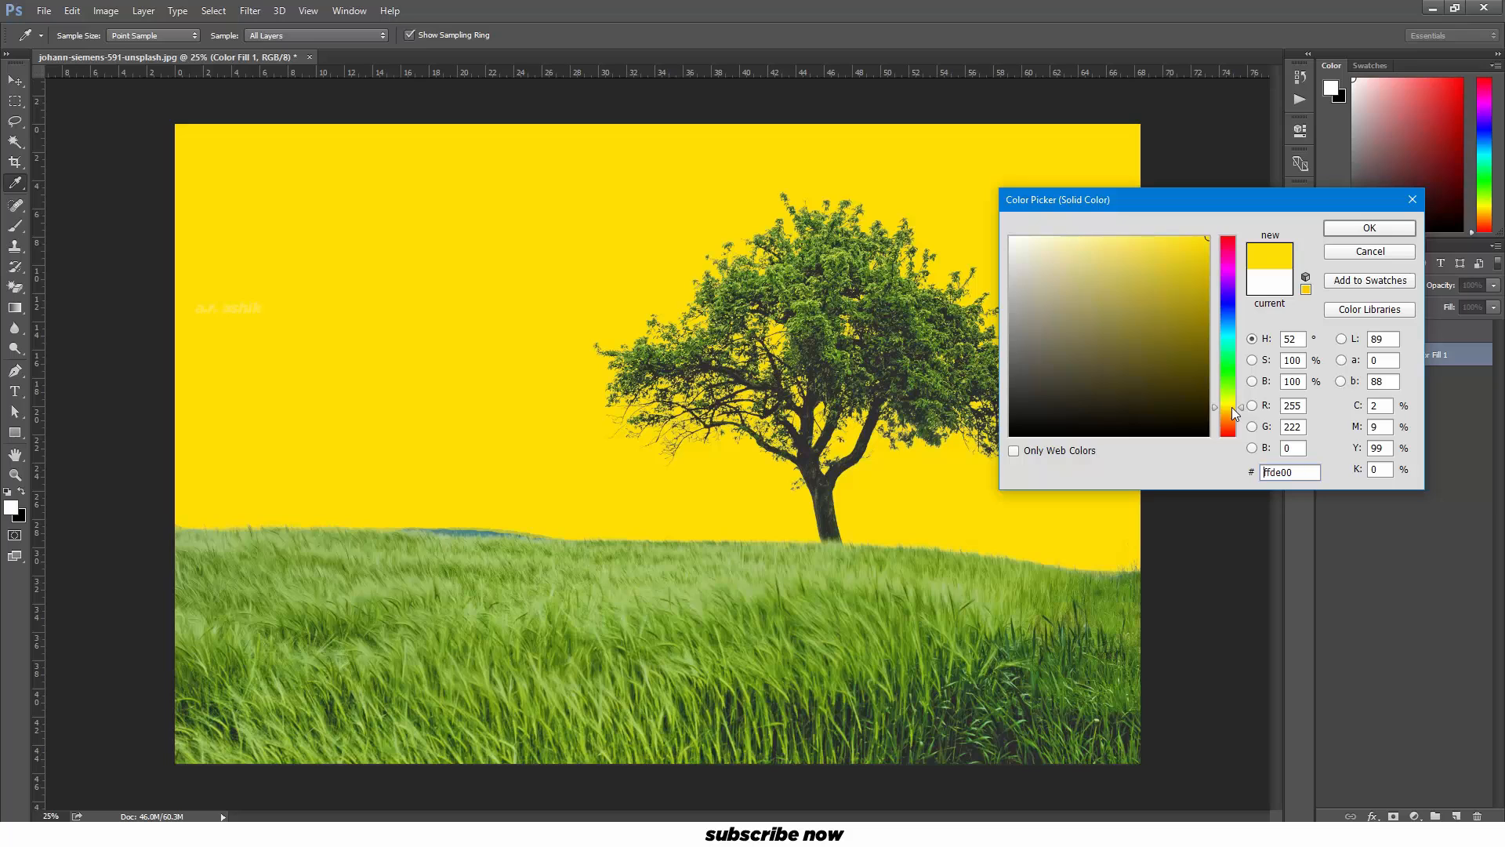
{"action": "left_click", "coordinate": [1369, 228]}
{"action": "key", "text": "b"}
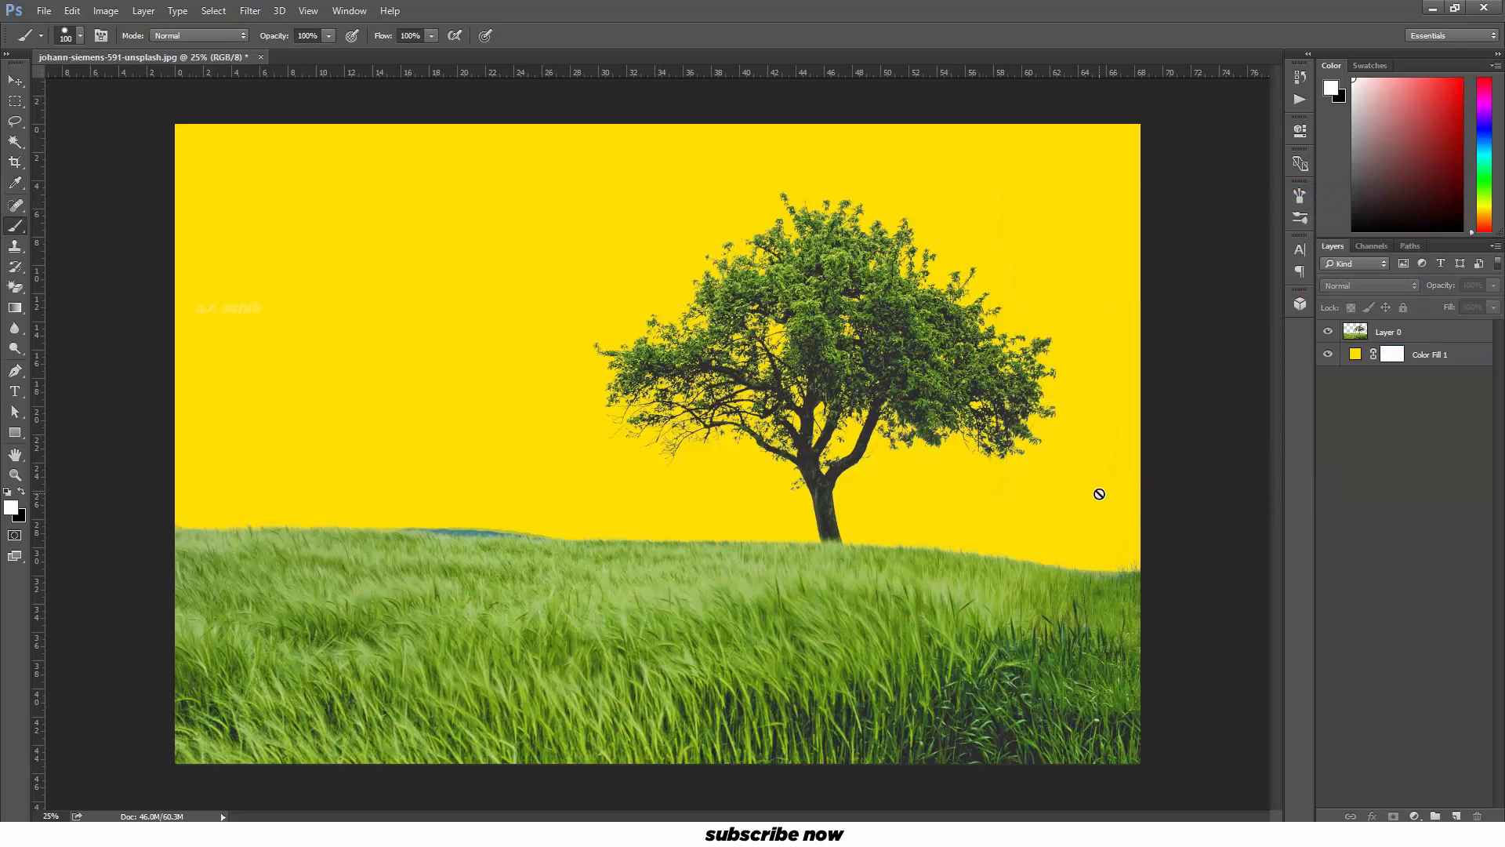
Step: Close the tree document and convert the Background of man-540500_960_720.jpg into an editable layer named Layer 0
{"action": "left_click", "coordinate": [261, 56]}
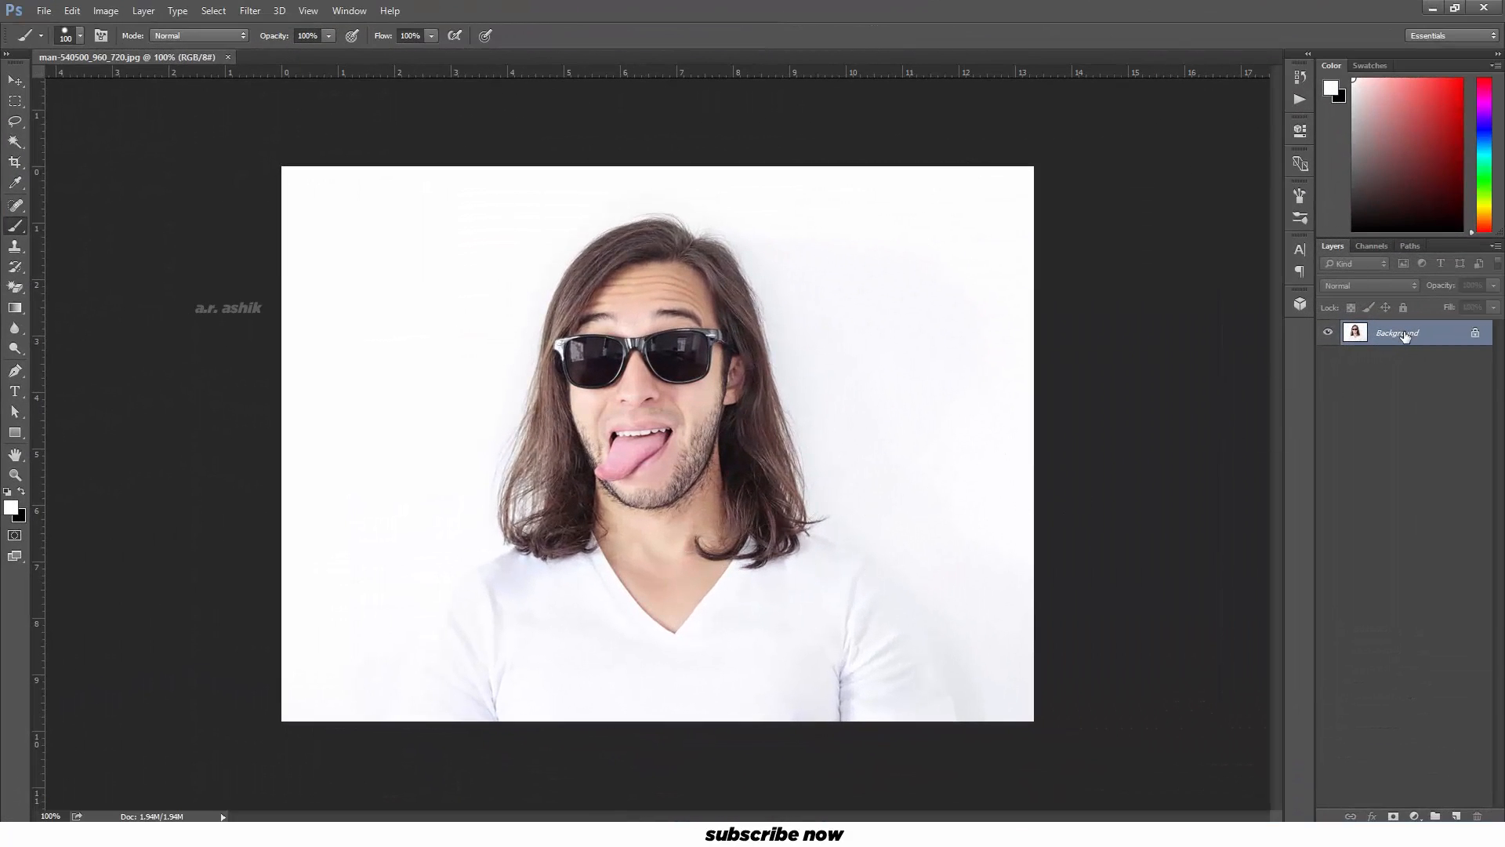
{"action": "double_click", "coordinate": [1399, 333]}
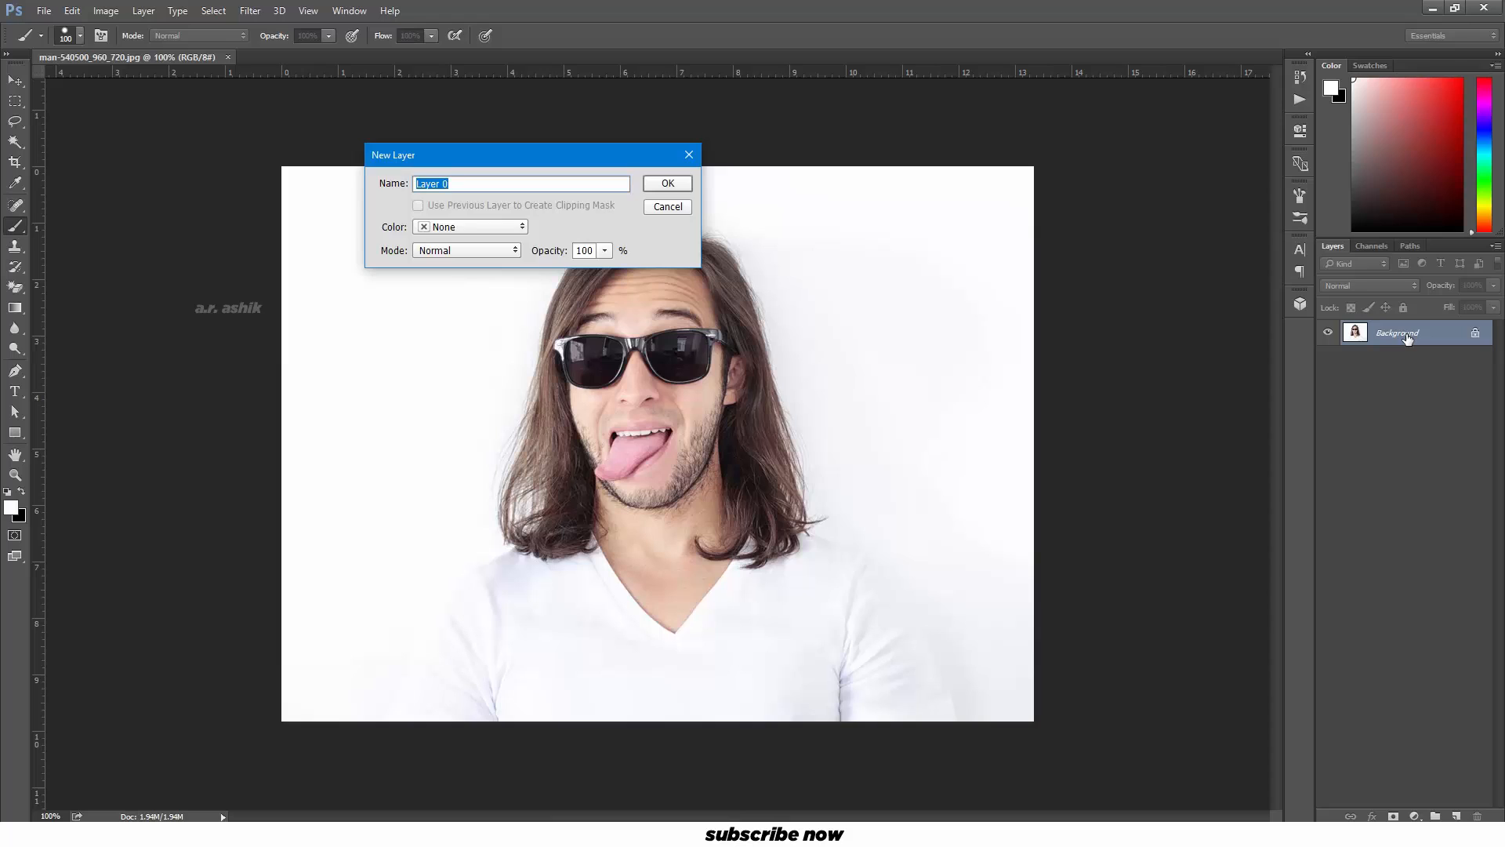
{"action": "key", "text": "Return"}
Step: Compare the Red, Green and Blue channels of the portrait and duplicate the Blue channel
{"action": "left_click", "coordinate": [1372, 247]}
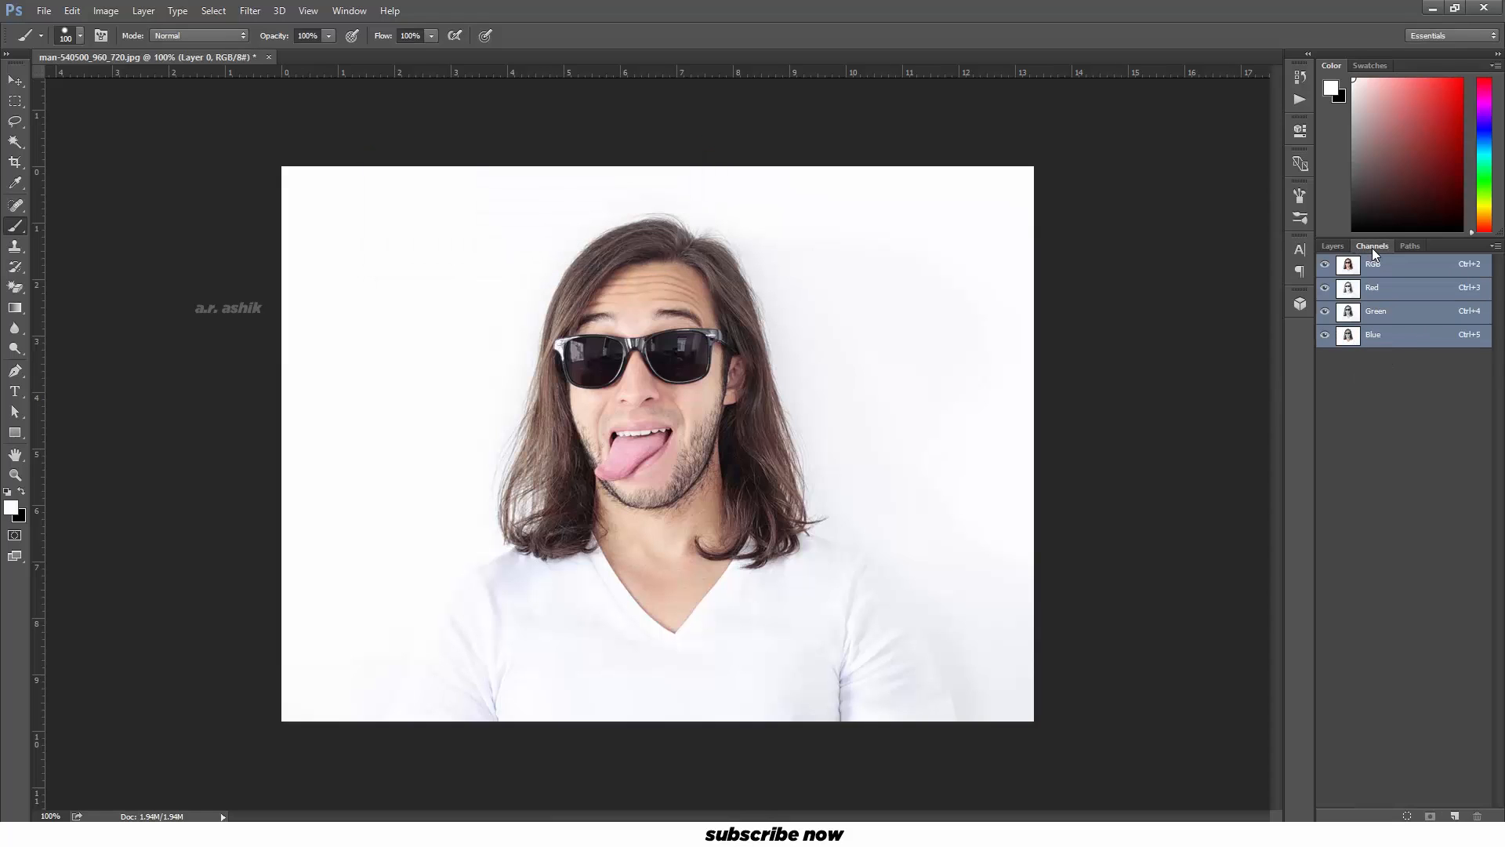
{"action": "left_click", "coordinate": [1385, 335]}
{"action": "left_click", "coordinate": [1385, 314]}
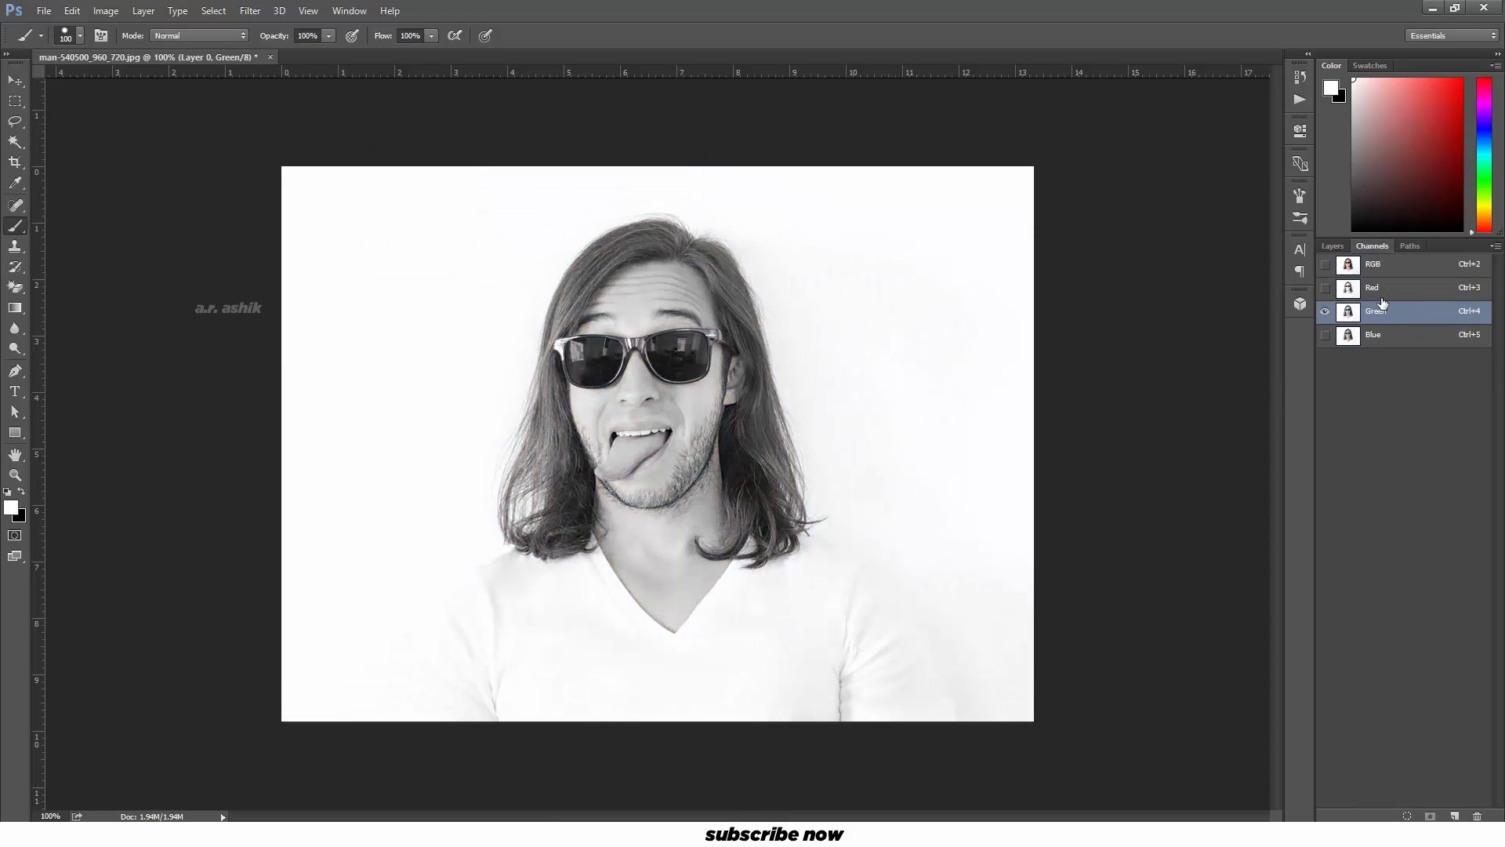
{"action": "left_click", "coordinate": [1381, 296]}
{"action": "left_click", "coordinate": [1382, 337]}
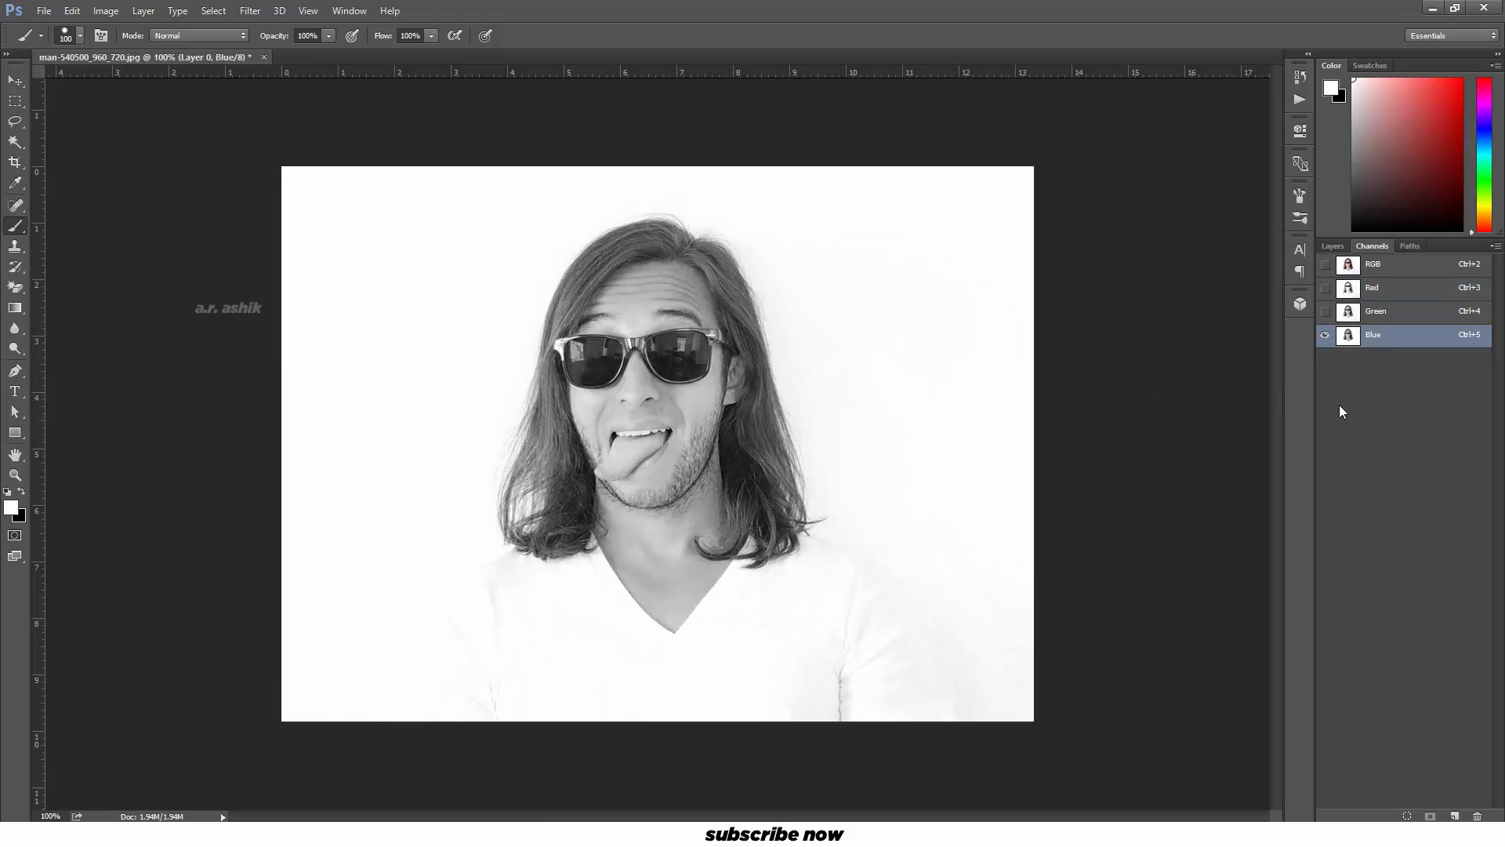
{"action": "left_click_drag", "start_coordinate": [1401, 348], "coordinate": [1454, 816]}
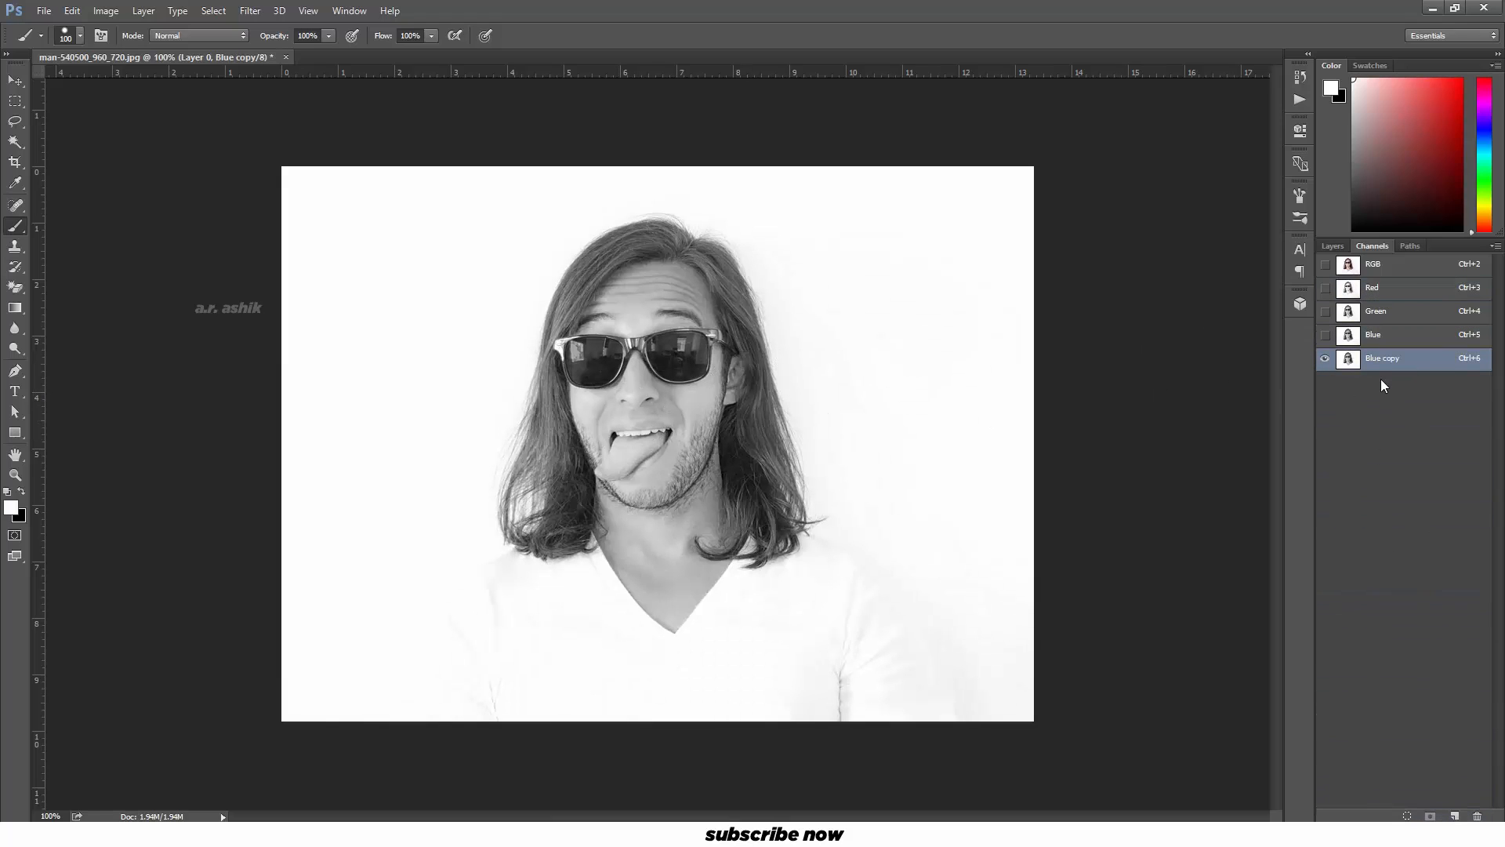
Step: Darken the Blue copy with Levels at about 36 shadow input and 1.03 midtones, compare with the preview off, and apply
{"action": "key", "text": "ctrl+l"}
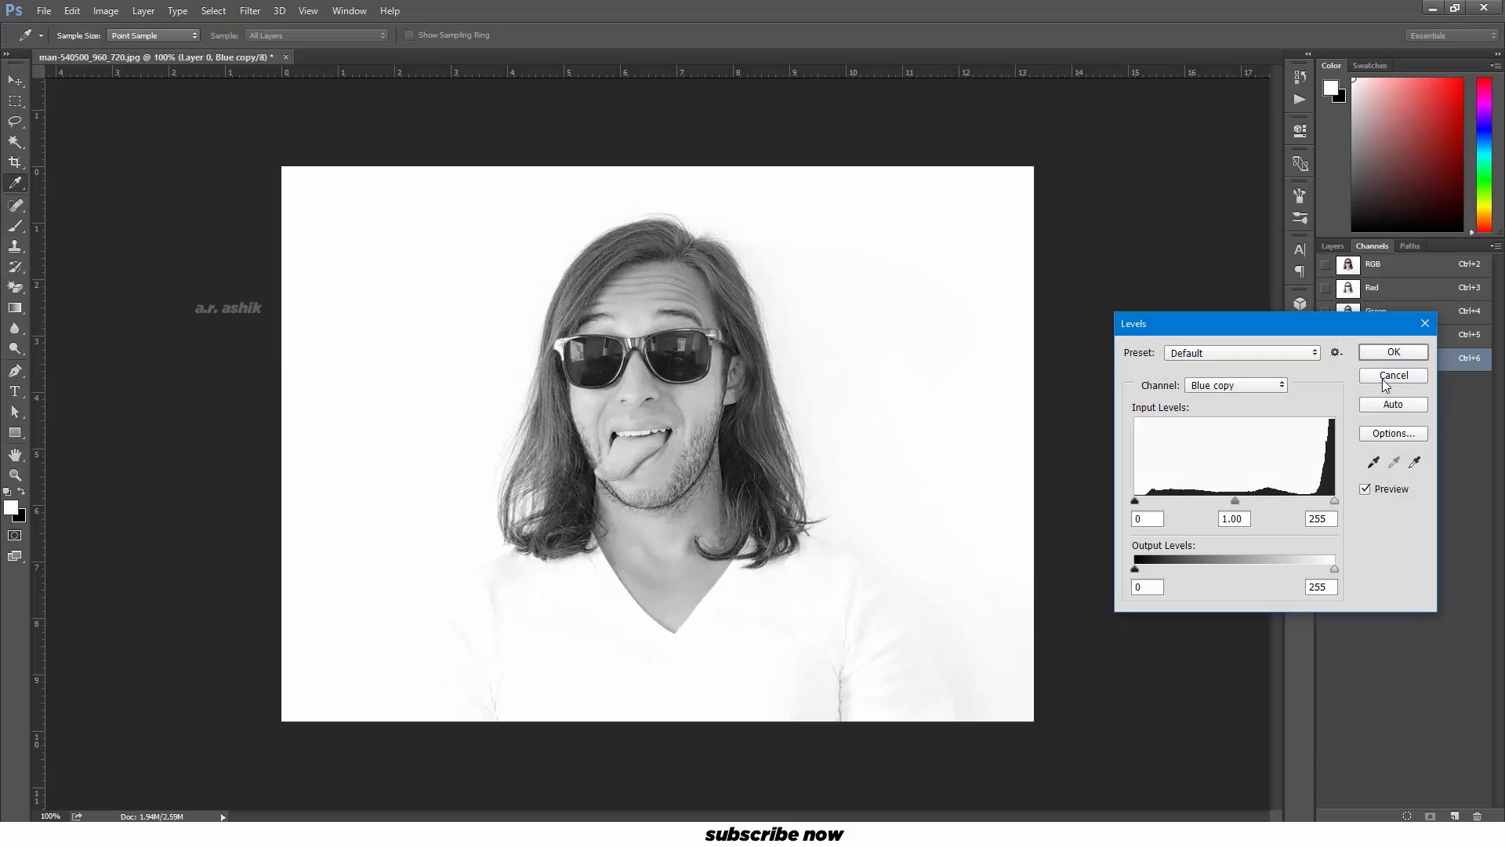
{"action": "left_click_drag", "start_coordinate": [1135, 502], "coordinate": [1250, 505]}
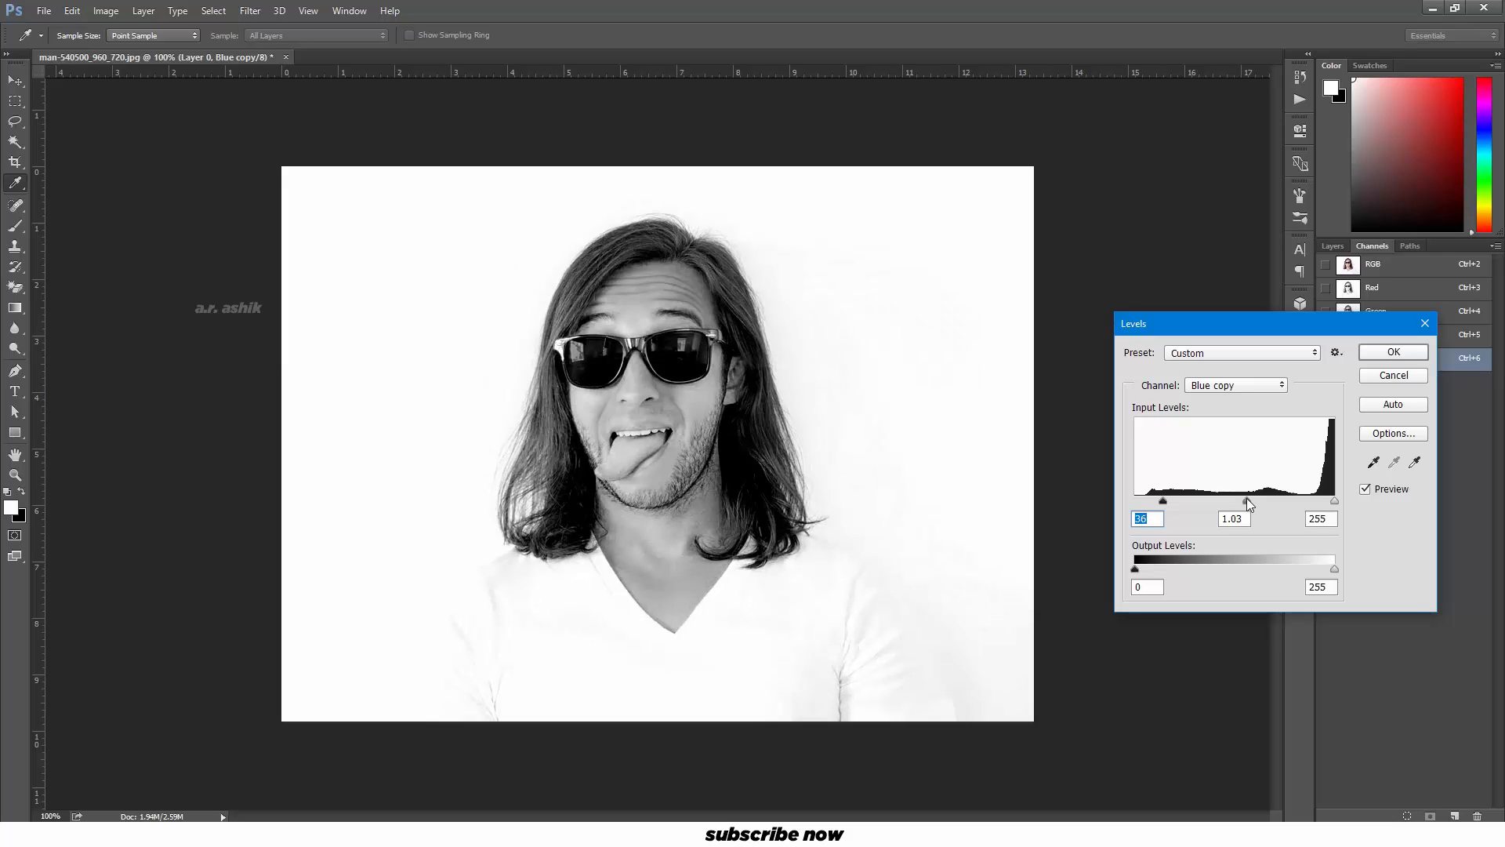
{"action": "left_click", "coordinate": [1251, 502]}
{"action": "left_click", "coordinate": [1366, 489]}
{"action": "left_click", "coordinate": [1366, 489]}
{"action": "key", "text": "Return"}
{"action": "key", "text": "b"}
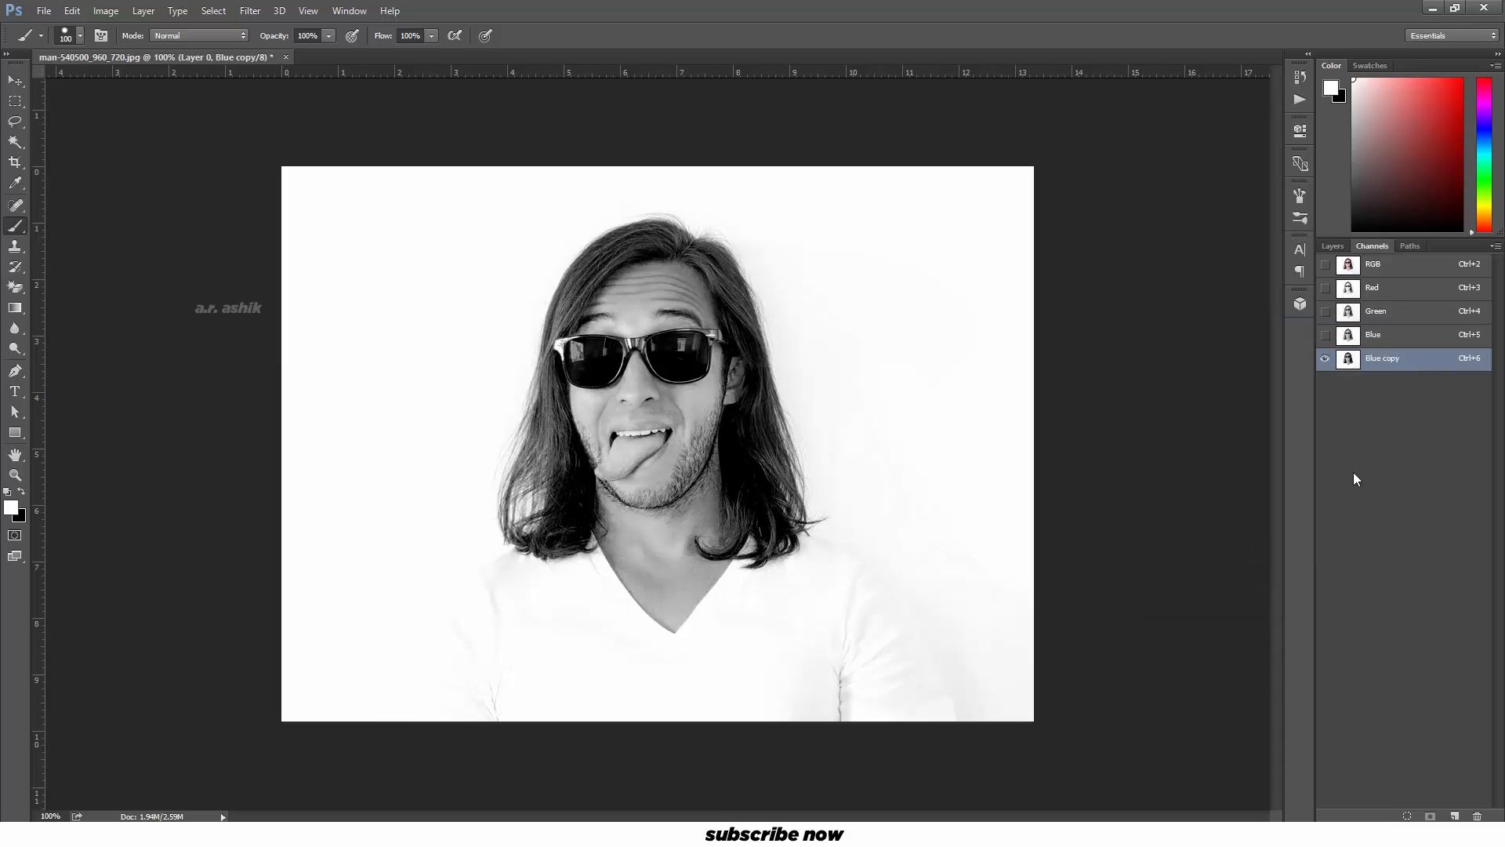
Step: Set black as the foreground color and brush over the lower part of the man's shirt in the Blue copy channel
{"action": "left_click", "coordinate": [23, 491]}
{"action": "key", "text": "ctrl+plus"}
{"action": "left_click_drag", "start_coordinate": [332, 642], "coordinate": [735, 275]}
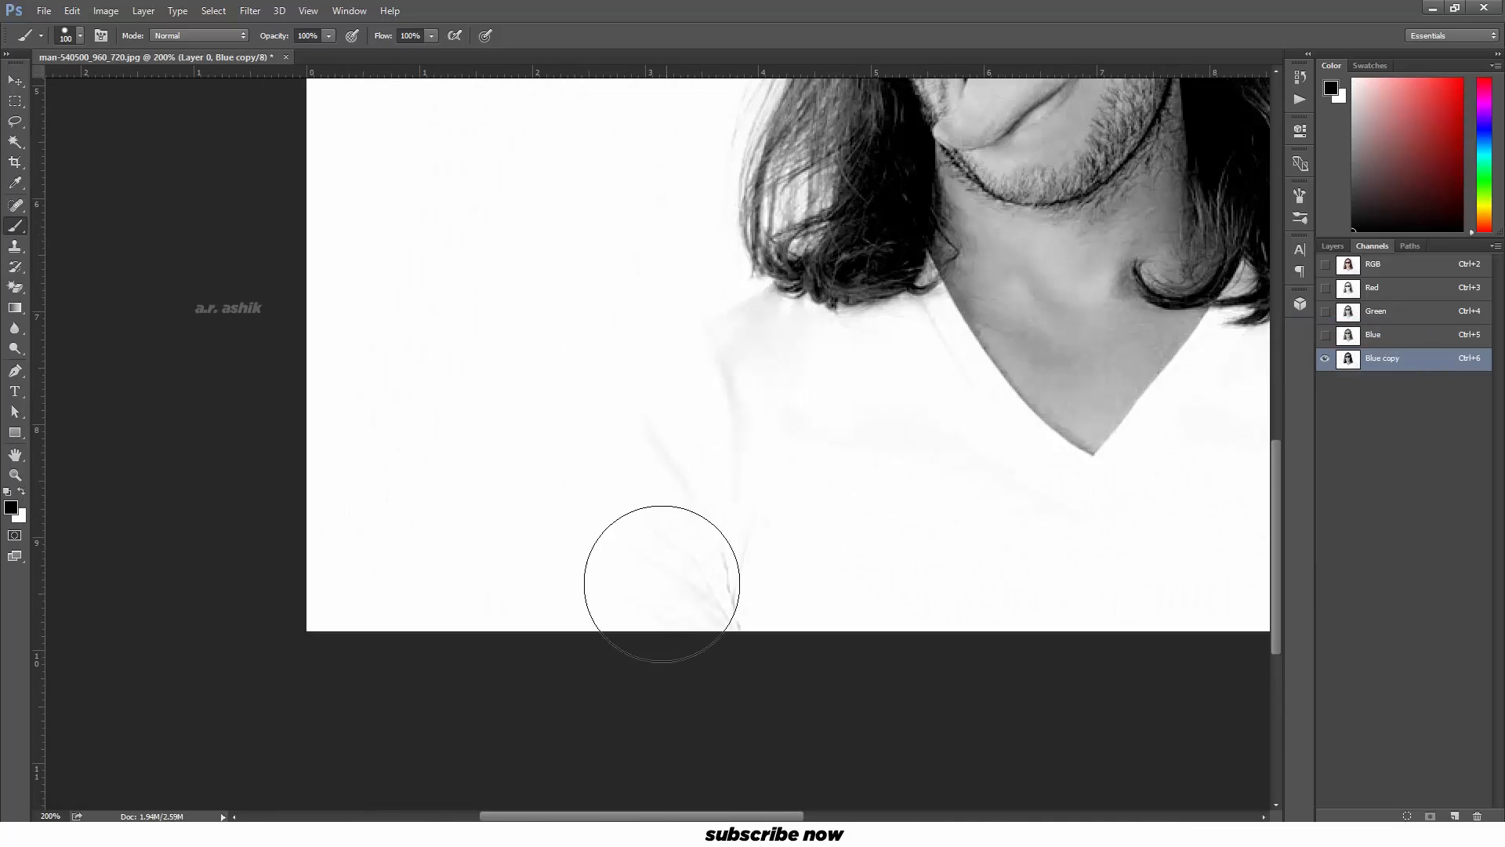
{"action": "mouse_move", "coordinate": [648, 649]}
{"action": "left_mouse_down"}
{"action": "mouse_move", "coordinate": [696, 514]}
{"action": "mouse_move", "coordinate": [870, 555]}
{"action": "mouse_move", "coordinate": [1046, 501]}
{"action": "left_mouse_up"}
{"action": "left_click_drag", "start_coordinate": [1055, 541], "coordinate": [766, 512]}
{"action": "mouse_move", "coordinate": [808, 525]}
{"action": "left_mouse_down"}
{"action": "mouse_move", "coordinate": [1048, 528]}
{"action": "mouse_move", "coordinate": [535, 420]}
{"action": "left_mouse_up"}
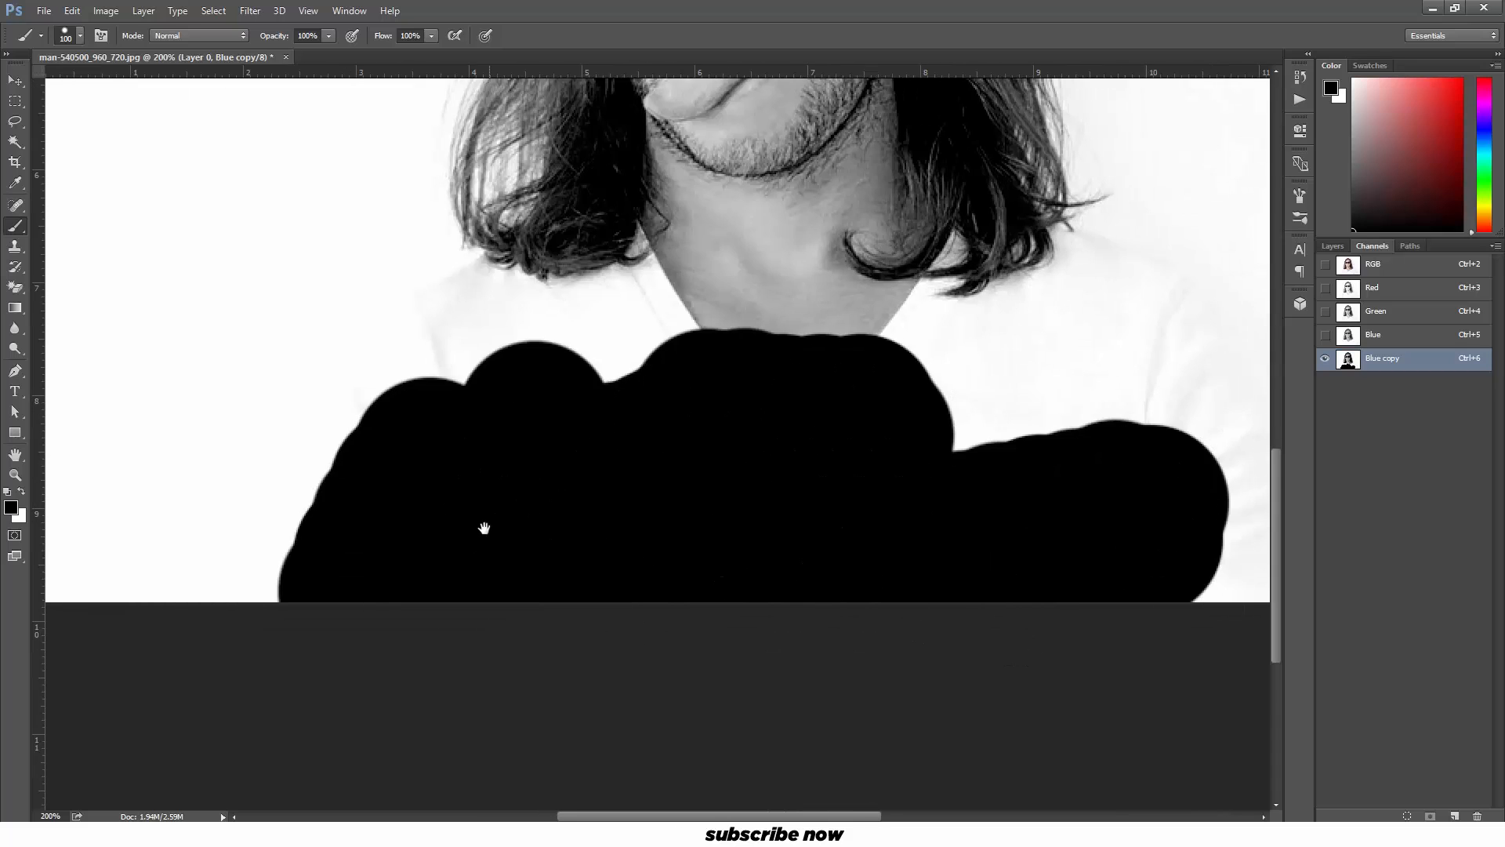
Step: Brush black over the man's shoulders and upper shirt in the Blue copy channel
{"action": "left_click_drag", "start_coordinate": [485, 528], "coordinate": [779, 440]}
{"action": "mouse_move", "coordinate": [693, 514]}
{"action": "left_mouse_down"}
{"action": "mouse_move", "coordinate": [638, 483]}
{"action": "mouse_move", "coordinate": [743, 285]}
{"action": "mouse_move", "coordinate": [821, 249]}
{"action": "left_mouse_up"}
{"action": "mouse_move", "coordinate": [821, 248]}
{"action": "left_mouse_down"}
{"action": "mouse_move", "coordinate": [803, 443]}
{"action": "mouse_move", "coordinate": [816, 422]}
{"action": "mouse_move", "coordinate": [978, 398]}
{"action": "left_mouse_up"}
{"action": "mouse_move", "coordinate": [984, 382]}
{"action": "left_mouse_down"}
{"action": "mouse_move", "coordinate": [914, 595]}
{"action": "mouse_move", "coordinate": [1000, 548]}
{"action": "left_mouse_up"}
{"action": "left_click_drag", "start_coordinate": [1109, 562], "coordinate": [886, 426]}
{"action": "left_click_drag", "start_coordinate": [905, 513], "coordinate": [1041, 582]}
{"action": "left_click_drag", "start_coordinate": [1065, 639], "coordinate": [803, 531]}
Step: Brush black over the face, neck and inner hair in the Blue copy channel, keeping the outer strands unpainted
{"action": "mouse_move", "coordinate": [710, 394]}
{"action": "left_mouse_down"}
{"action": "mouse_move", "coordinate": [899, 546]}
{"action": "mouse_move", "coordinate": [1002, 711]}
{"action": "mouse_move", "coordinate": [1003, 664]}
{"action": "mouse_move", "coordinate": [911, 472]}
{"action": "mouse_move", "coordinate": [828, 410]}
{"action": "mouse_move", "coordinate": [720, 384]}
{"action": "mouse_move", "coordinate": [914, 474]}
{"action": "left_mouse_up"}
{"action": "left_click_drag", "start_coordinate": [807, 503], "coordinate": [962, 703]}
{"action": "mouse_move", "coordinate": [771, 463]}
{"action": "left_mouse_down"}
{"action": "mouse_move", "coordinate": [732, 453]}
{"action": "mouse_move", "coordinate": [721, 351]}
{"action": "left_mouse_up"}
{"action": "left_click_drag", "start_coordinate": [723, 352], "coordinate": [797, 548]}
{"action": "mouse_move", "coordinate": [652, 591]}
{"action": "left_mouse_down"}
{"action": "mouse_move", "coordinate": [634, 262]}
{"action": "mouse_move", "coordinate": [837, 364]}
{"action": "mouse_move", "coordinate": [713, 308]}
{"action": "mouse_move", "coordinate": [674, 552]}
{"action": "mouse_move", "coordinate": [581, 421]}
{"action": "mouse_move", "coordinate": [619, 257]}
{"action": "left_mouse_up"}
{"action": "left_click_drag", "start_coordinate": [631, 401], "coordinate": [589, 376]}
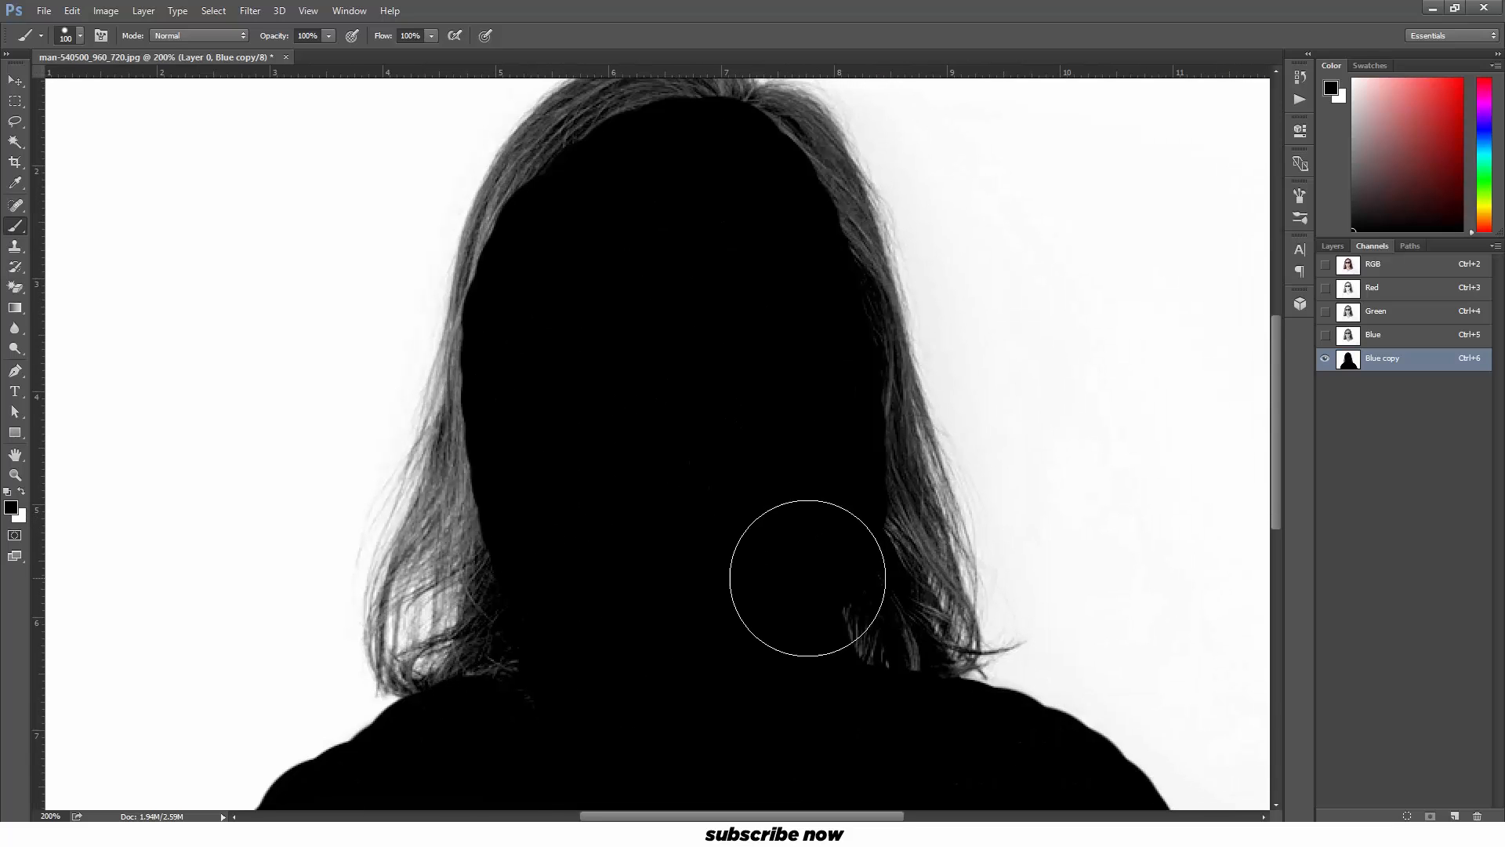
{"action": "left_click_drag", "start_coordinate": [807, 578], "coordinate": [857, 689]}
Step: Check the Blue copy channel as a selection, brush more black into the inner hair, and clear the selection
{"action": "left_click", "coordinate": [1347, 359], "text": "ctrl"}
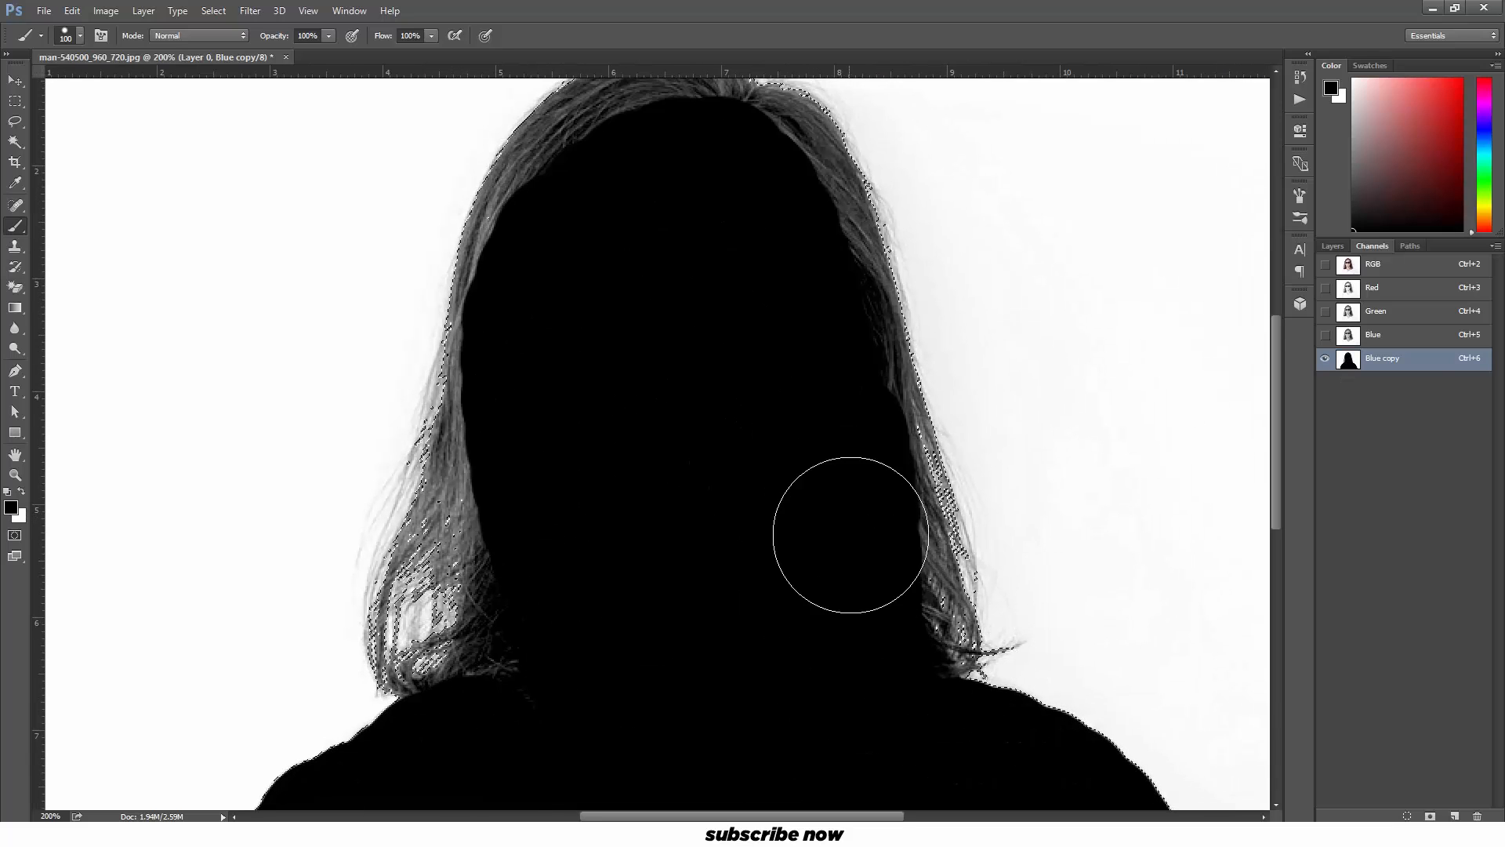
{"action": "key", "text": "ctrl+d"}
{"action": "left_click", "coordinate": [872, 598]}
{"action": "left_click", "coordinate": [1347, 359], "text": "ctrl"}
{"action": "left_click_drag", "start_coordinate": [707, 154], "coordinate": [718, 323]}
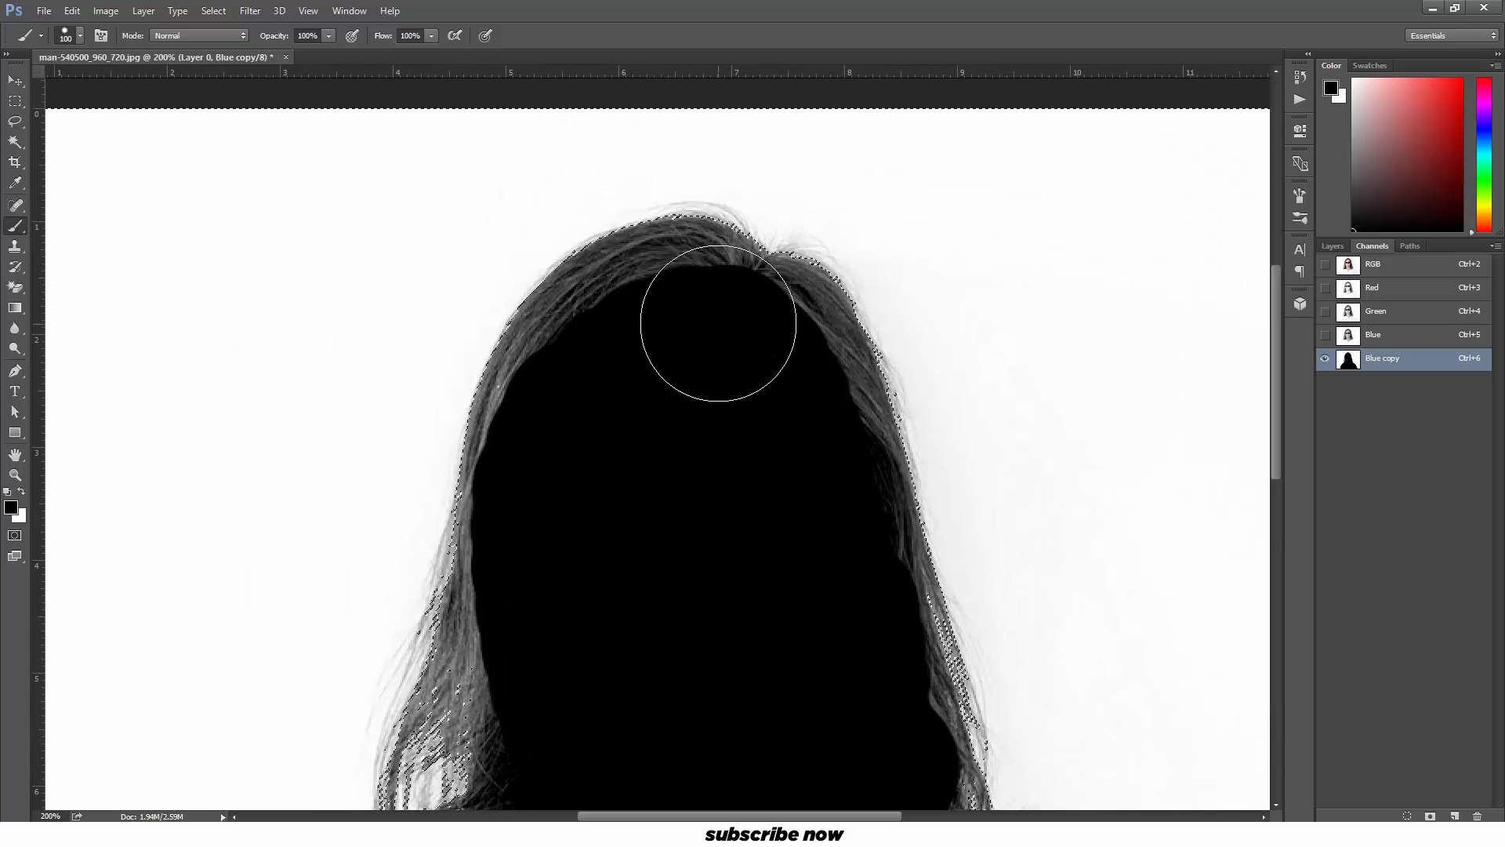
{"action": "key", "text": "ctrl+d"}
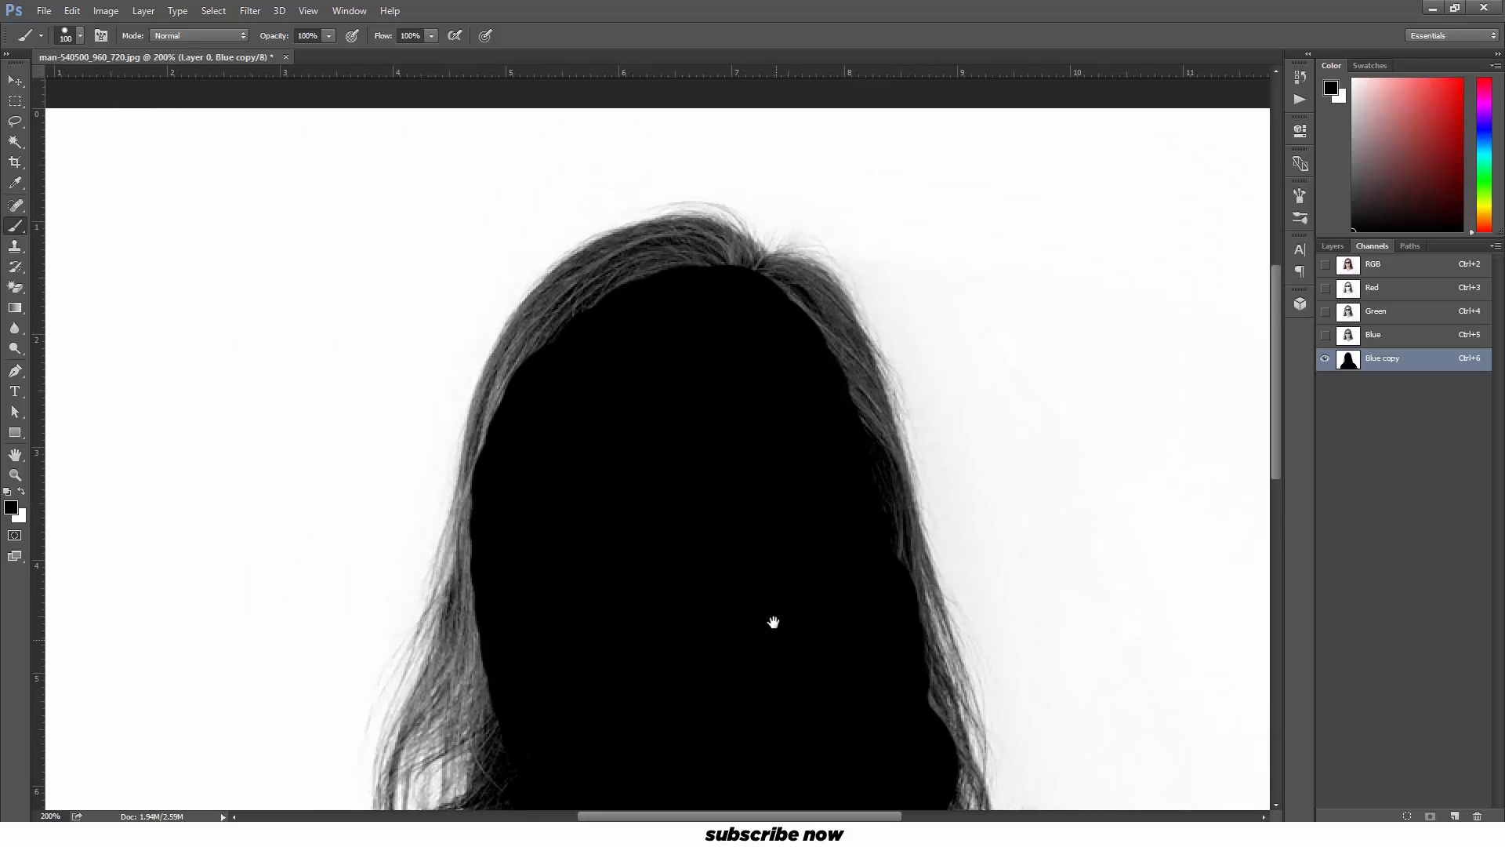
Step: Brush black over the hair at the crown and along its upper edge, close to the outline
{"action": "left_click_drag", "start_coordinate": [773, 621], "coordinate": [750, 480]}
{"action": "left_click", "coordinate": [850, 546]}
{"action": "mouse_move", "coordinate": [826, 517]}
{"action": "left_mouse_down"}
{"action": "mouse_move", "coordinate": [836, 626]}
{"action": "mouse_move", "coordinate": [762, 309]}
{"action": "mouse_move", "coordinate": [688, 273]}
{"action": "mouse_move", "coordinate": [573, 352]}
{"action": "mouse_move", "coordinate": [662, 588]}
{"action": "left_mouse_up"}
{"action": "key", "text": "ctrl+plus"}
{"action": "left_click", "coordinate": [551, 693]}
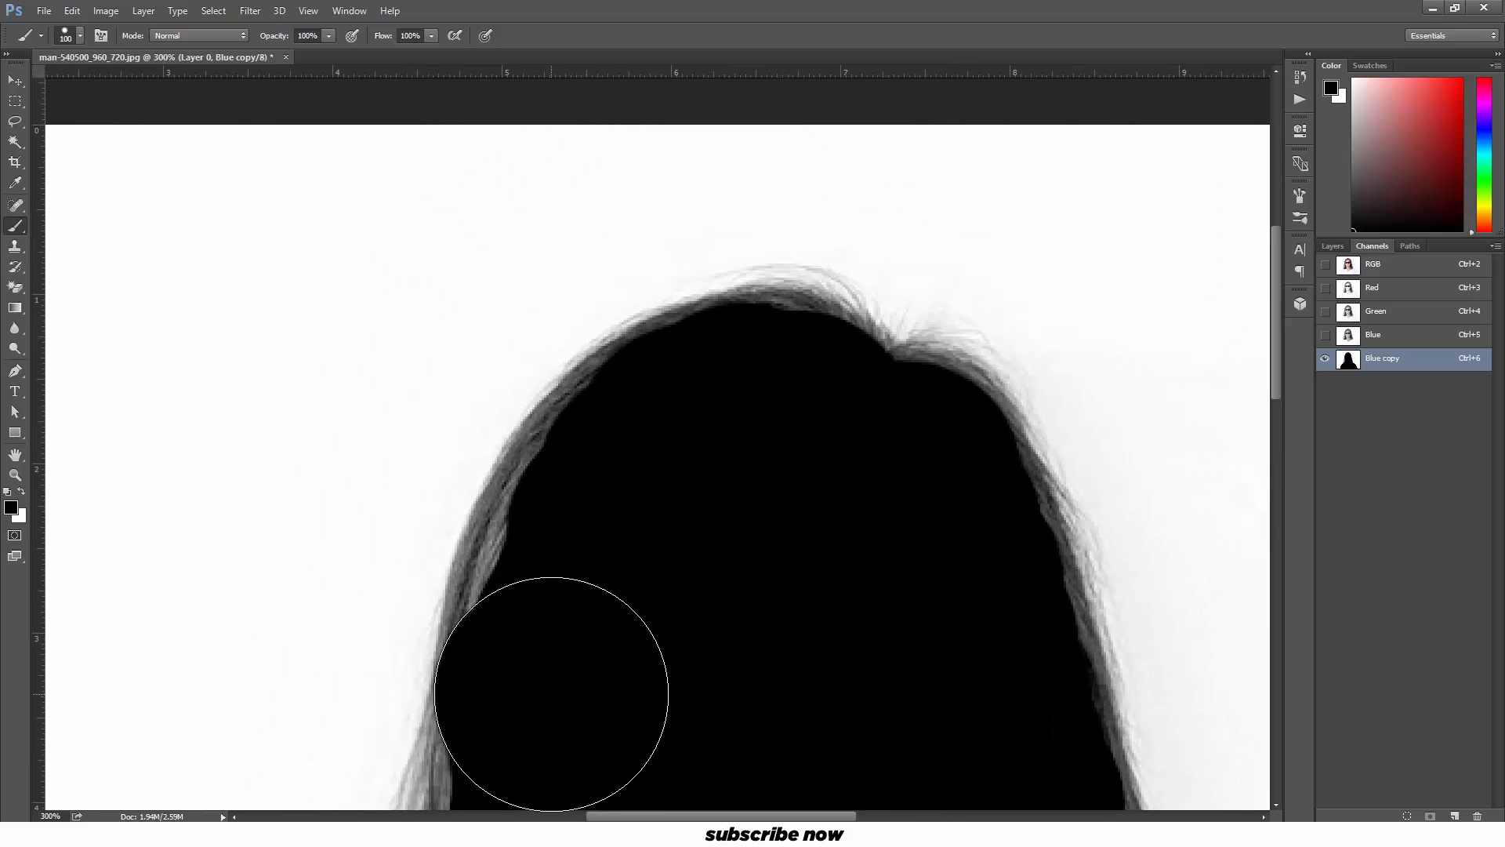
{"action": "mouse_move", "coordinate": [551, 694]}
{"action": "left_mouse_down"}
{"action": "mouse_move", "coordinate": [609, 527]}
{"action": "mouse_move", "coordinate": [692, 446]}
{"action": "mouse_move", "coordinate": [794, 404]}
{"action": "mouse_move", "coordinate": [724, 418]}
{"action": "mouse_move", "coordinate": [648, 462]}
{"action": "left_mouse_up"}
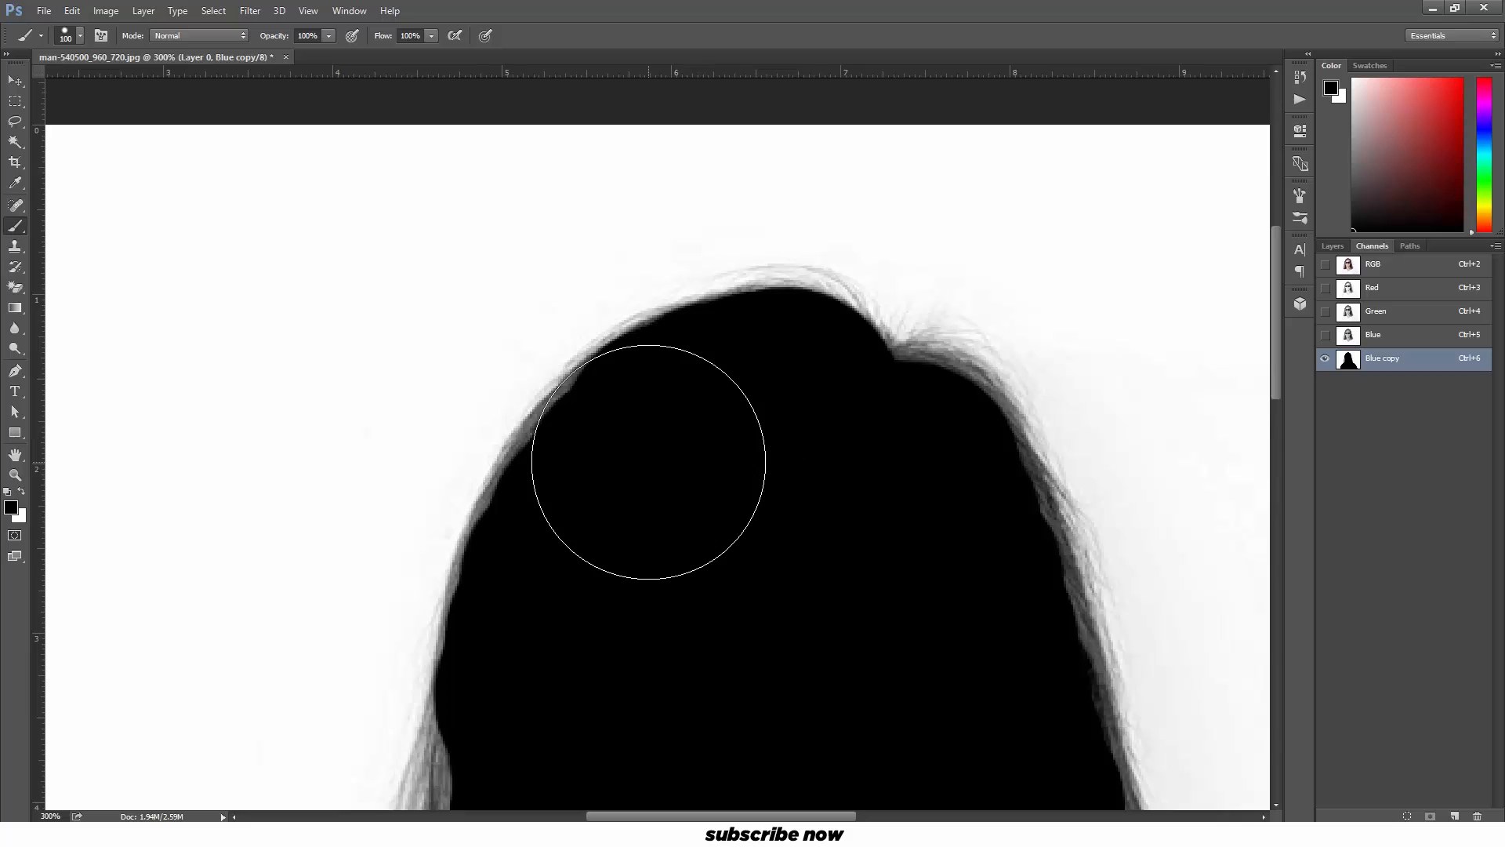
Step: Extend the black down the inside of the long hair to the shoulder, leaving the loose outer strands unpainted
{"action": "left_click_drag", "start_coordinate": [647, 555], "coordinate": [736, 494]}
{"action": "left_click_drag", "start_coordinate": [709, 441], "coordinate": [679, 501]}
{"action": "left_click_drag", "start_coordinate": [666, 731], "coordinate": [700, 468]}
{"action": "left_click", "coordinate": [672, 457]}
{"action": "left_click", "coordinate": [678, 564]}
{"action": "left_click_drag", "start_coordinate": [793, 544], "coordinate": [805, 389]}
{"action": "left_click", "coordinate": [709, 471]}
{"action": "left_click", "coordinate": [712, 717]}
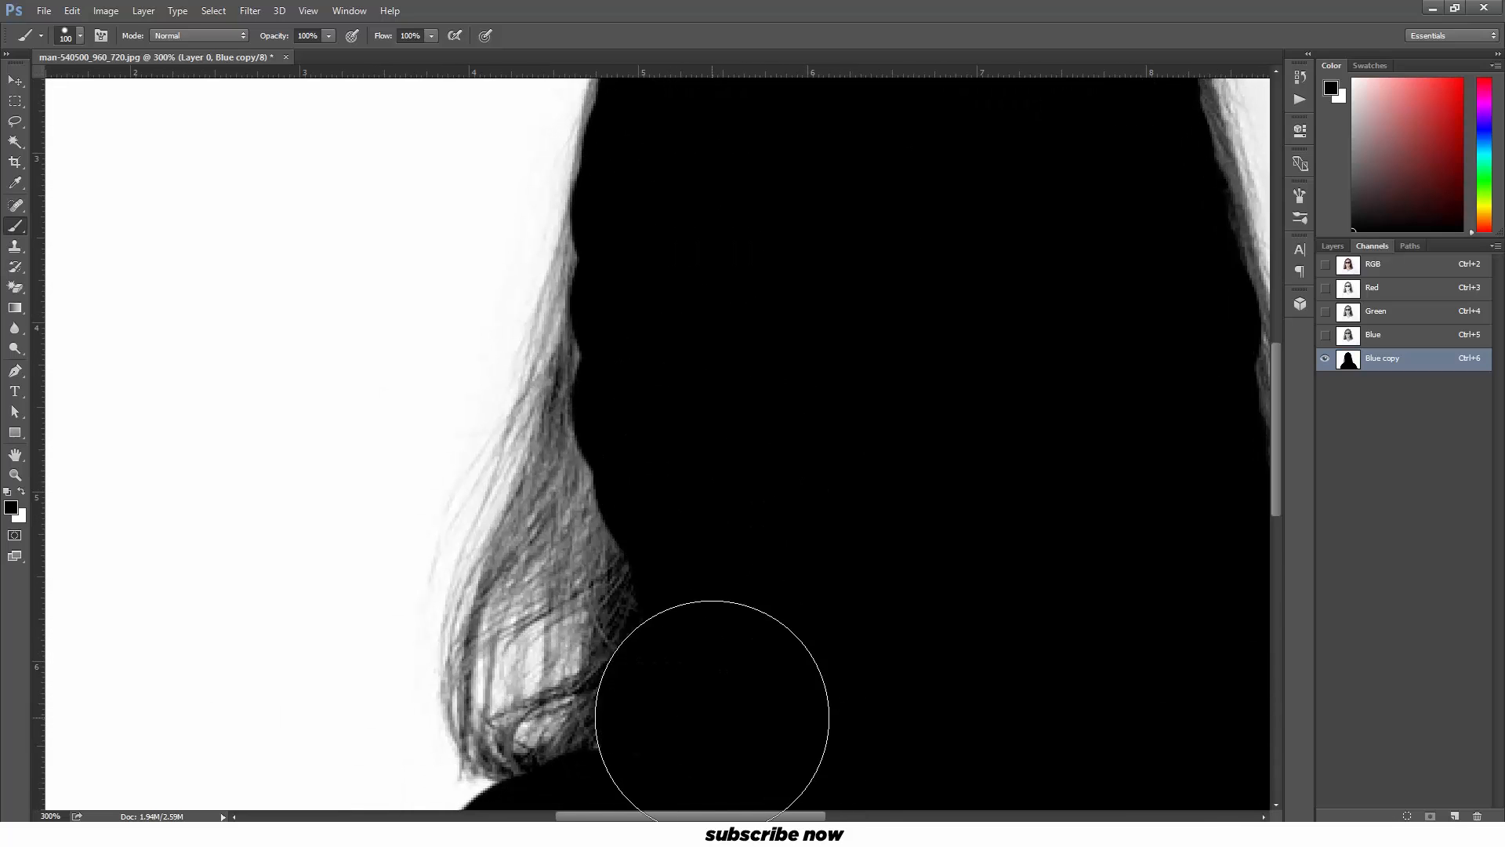
{"action": "left_click_drag", "start_coordinate": [712, 717], "coordinate": [735, 452]}
Step: Load the Blue copy channel as a selection, examine its edge along the hair strands and crown, and clear it
{"action": "key", "text": "ctrl+minus"}
{"action": "key", "text": "ctrl+minus"}
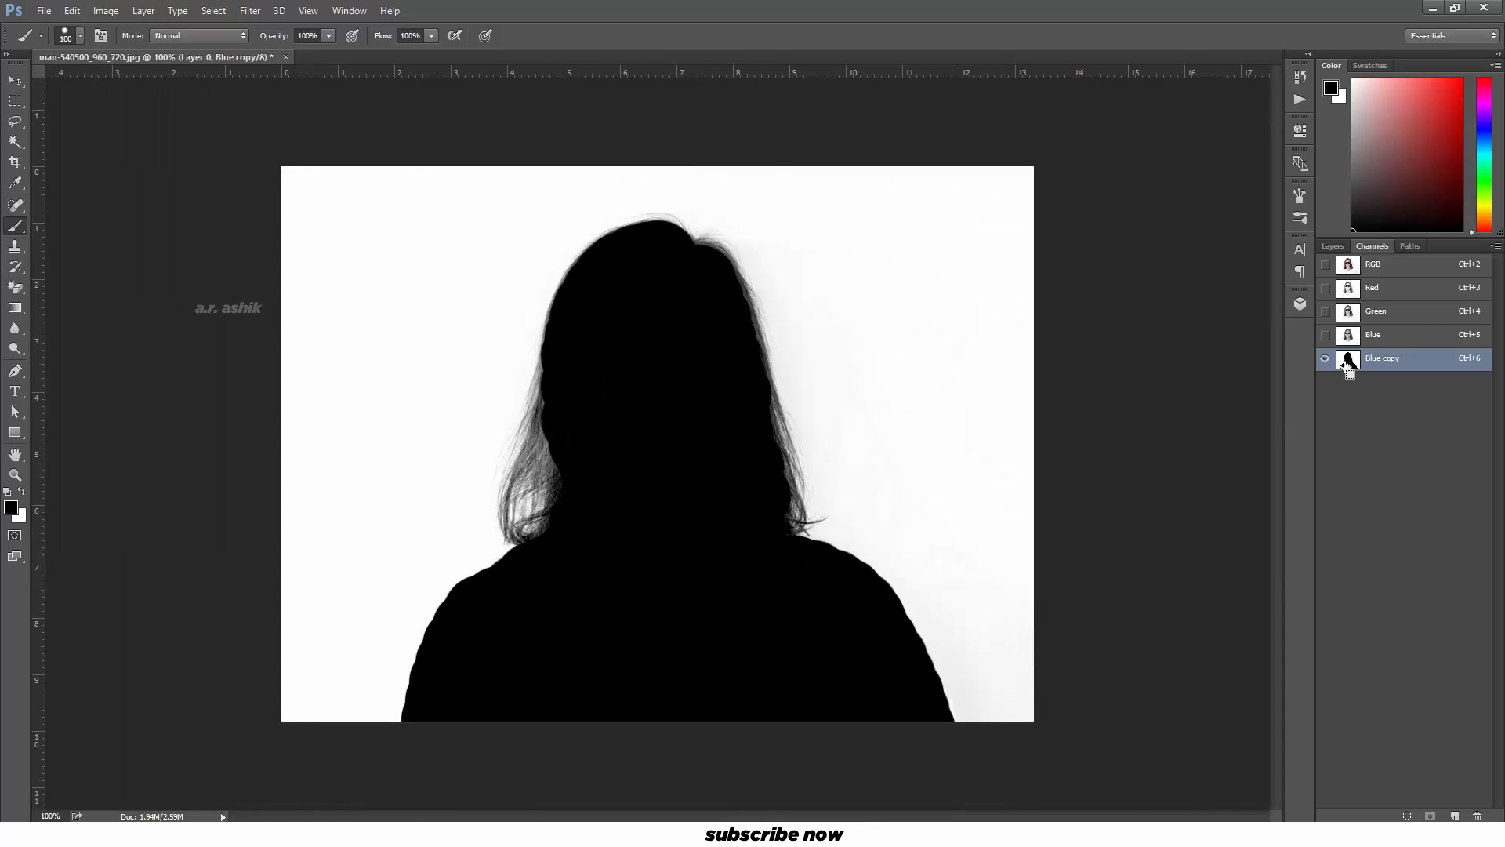
{"action": "left_click", "coordinate": [1348, 360], "text": "ctrl"}
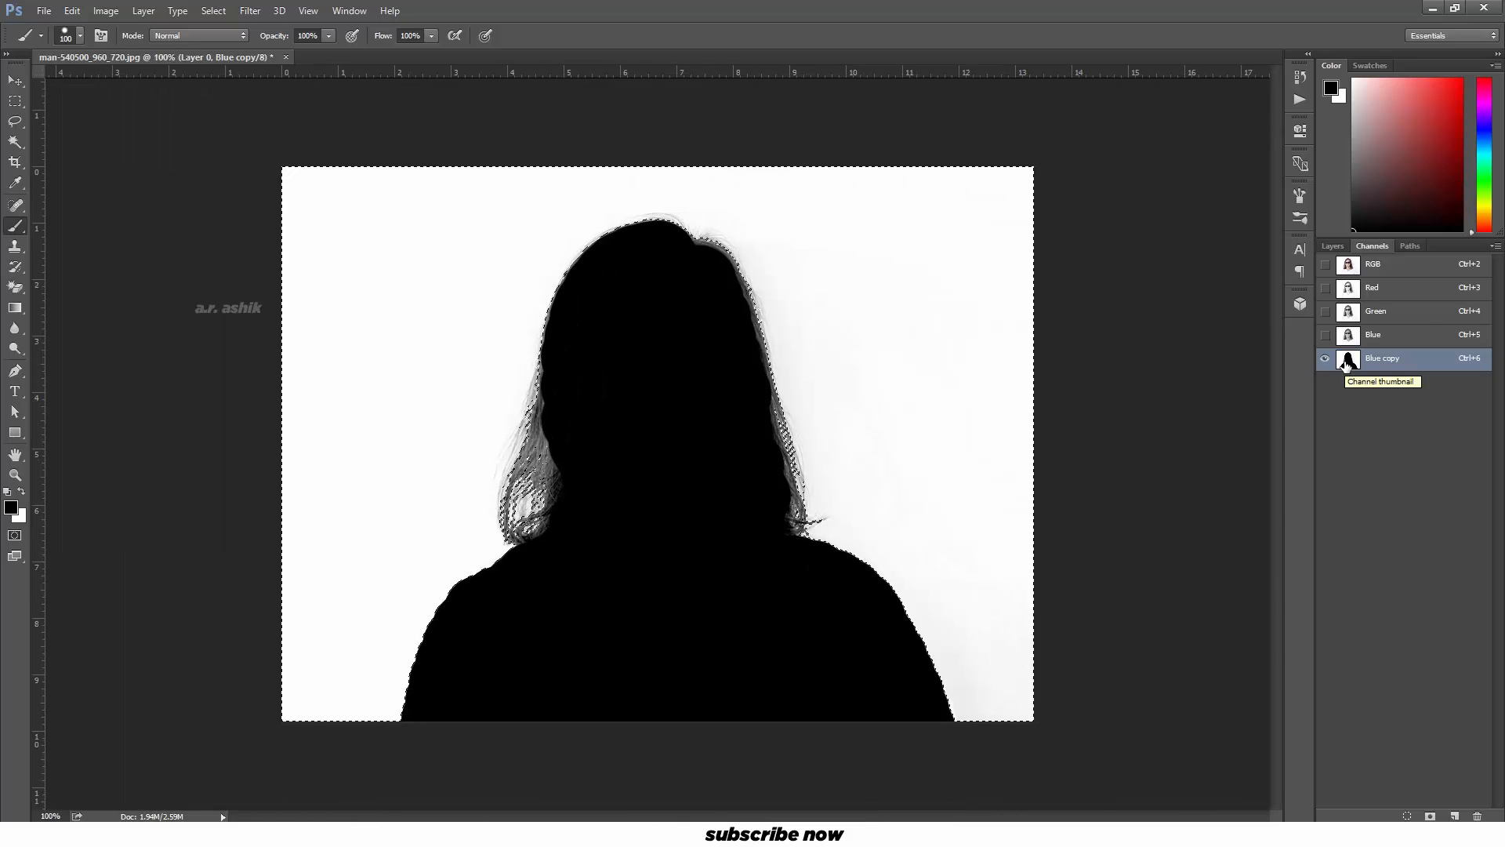
{"action": "key", "text": "ctrl+plus"}
{"action": "key", "text": "ctrl+plus"}
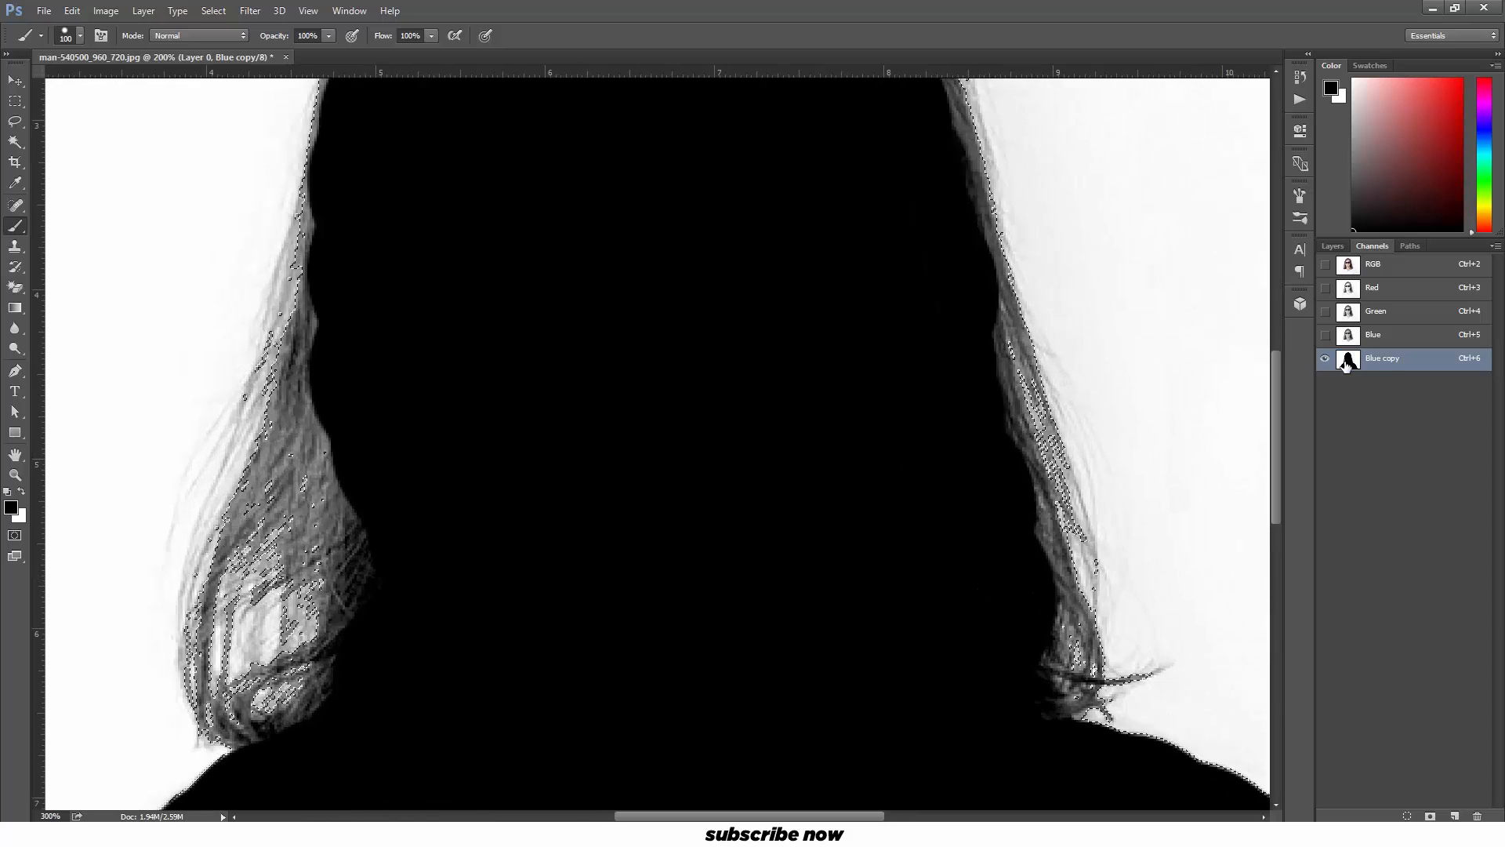
{"action": "left_click_drag", "start_coordinate": [1119, 620], "coordinate": [972, 726]}
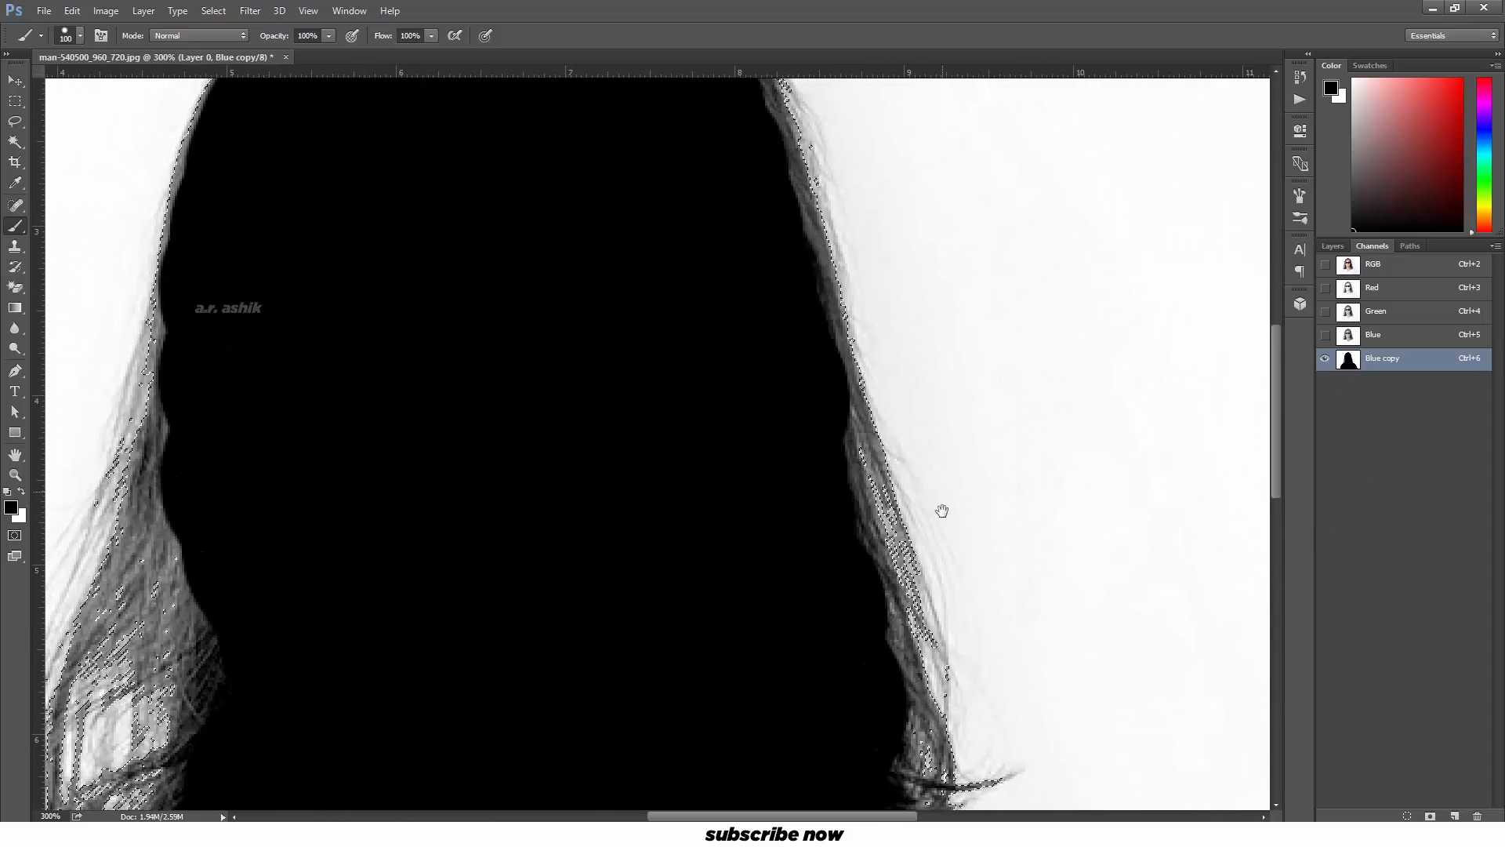
{"action": "scroll", "coordinate": [941, 510], "scroll_direction": "up", "scroll_amount": 5}
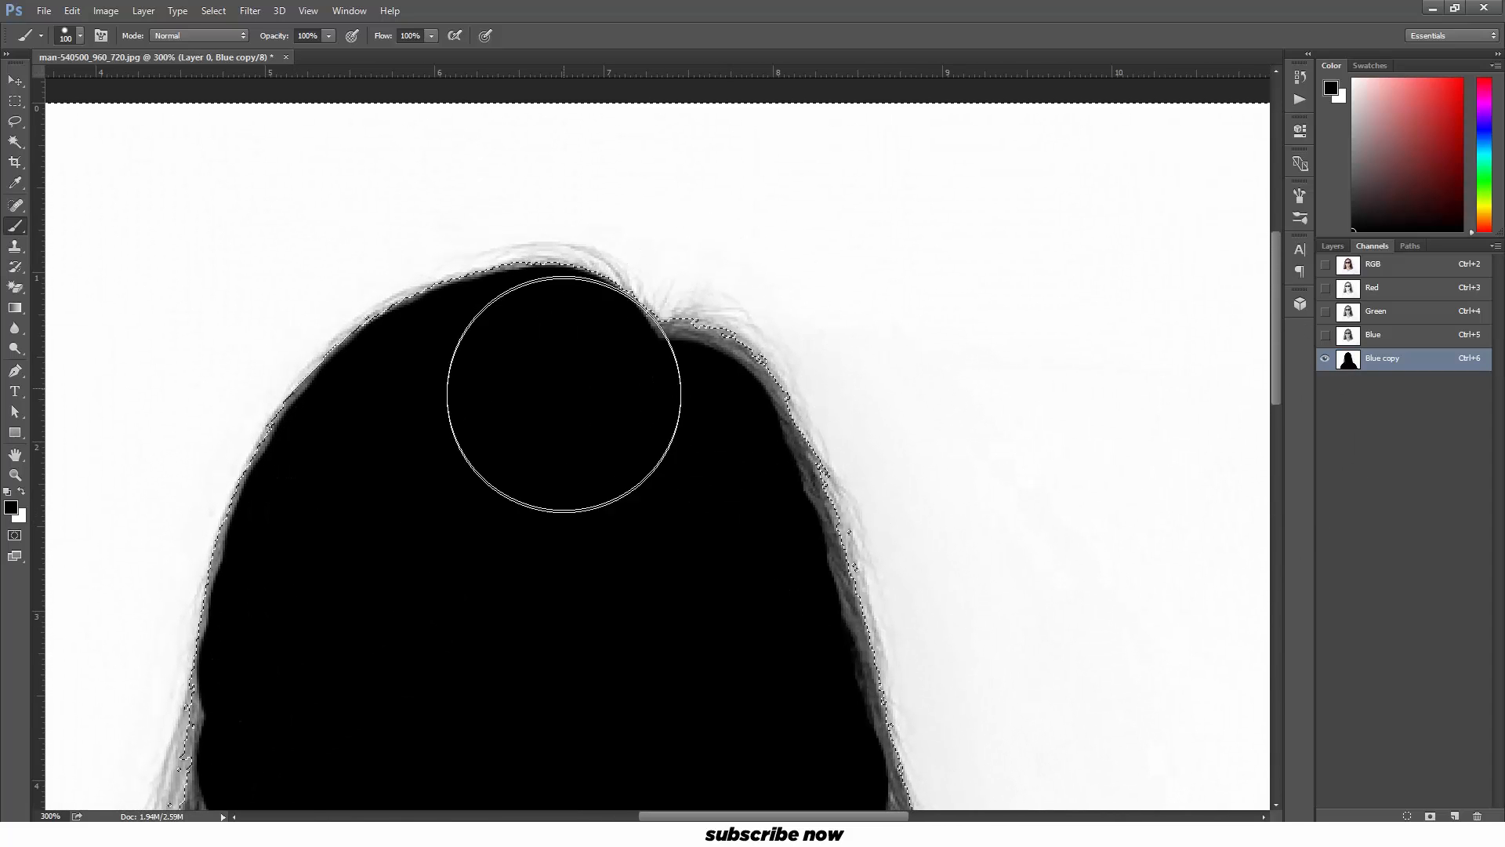
{"action": "key", "text": "ctrl+d"}
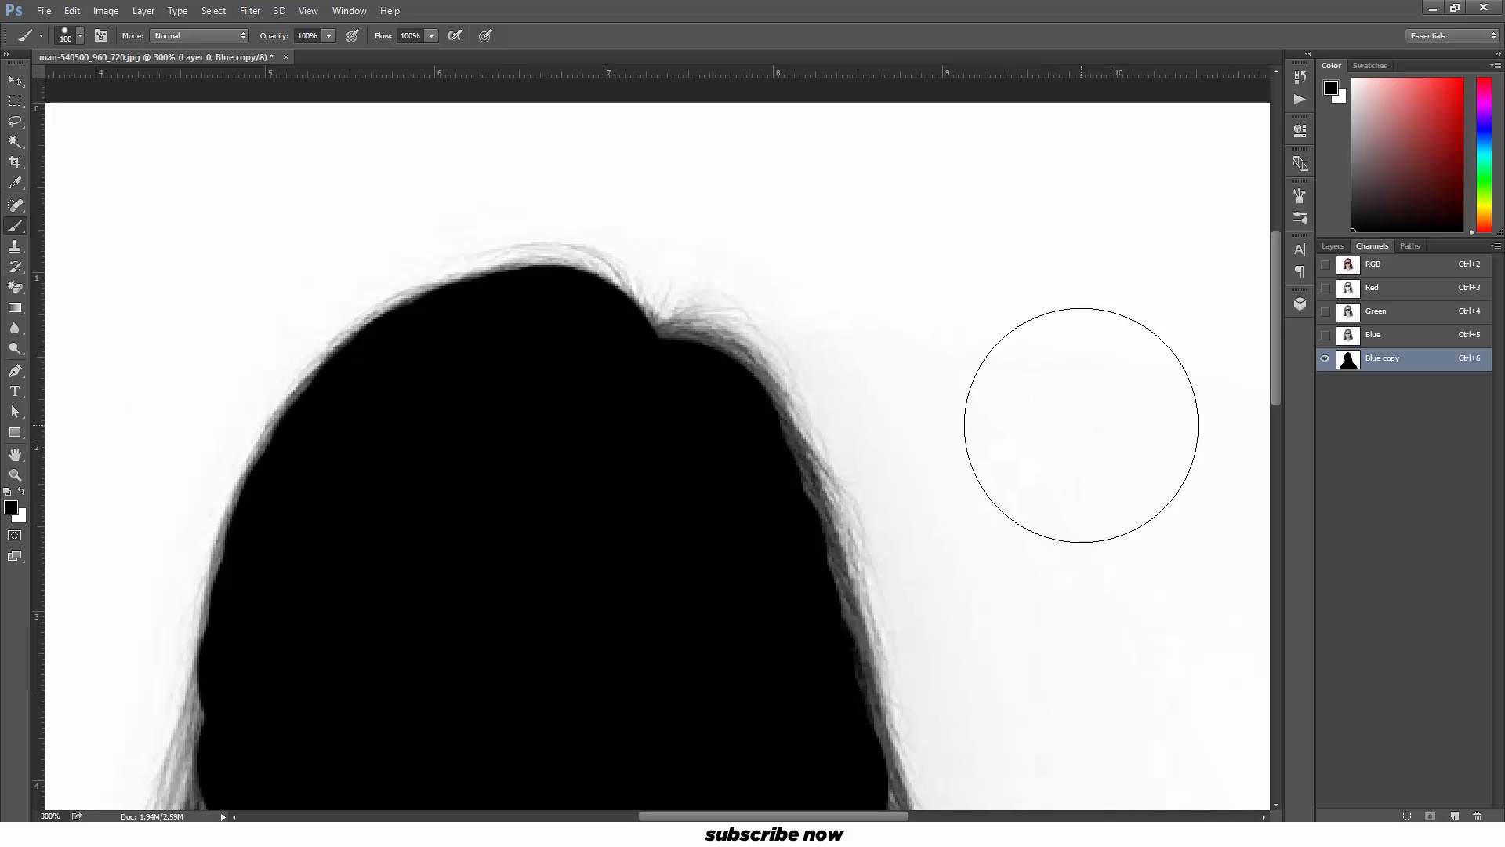
Step: Apply Levels to the Blue copy with 37 shadow input and about 1.28 midtones
{"action": "key", "text": "ctrl+l"}
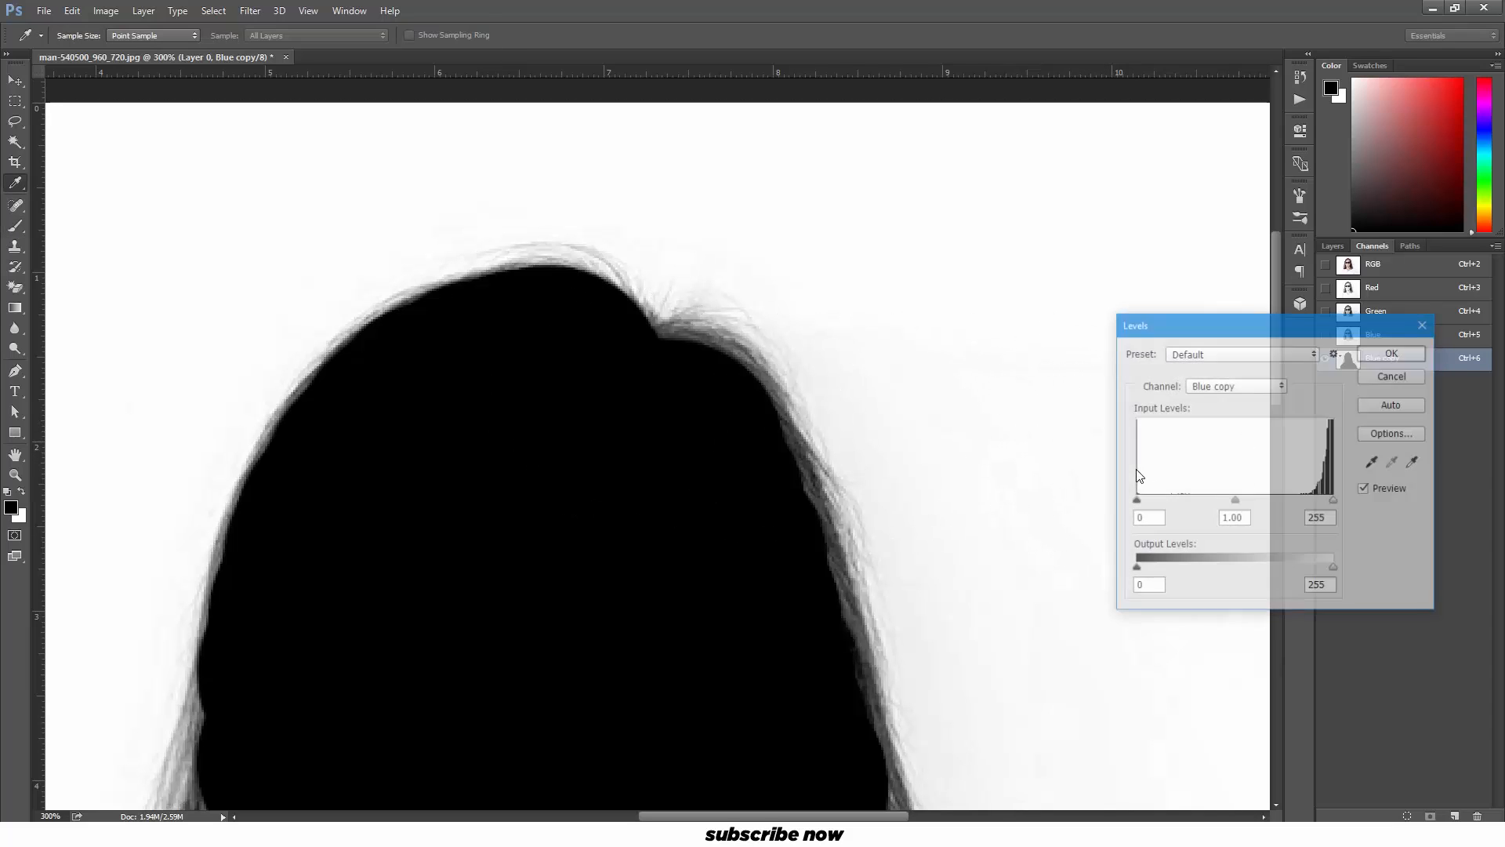
{"action": "key", "text": "ctrl+minus"}
{"action": "key", "text": "ctrl+minus"}
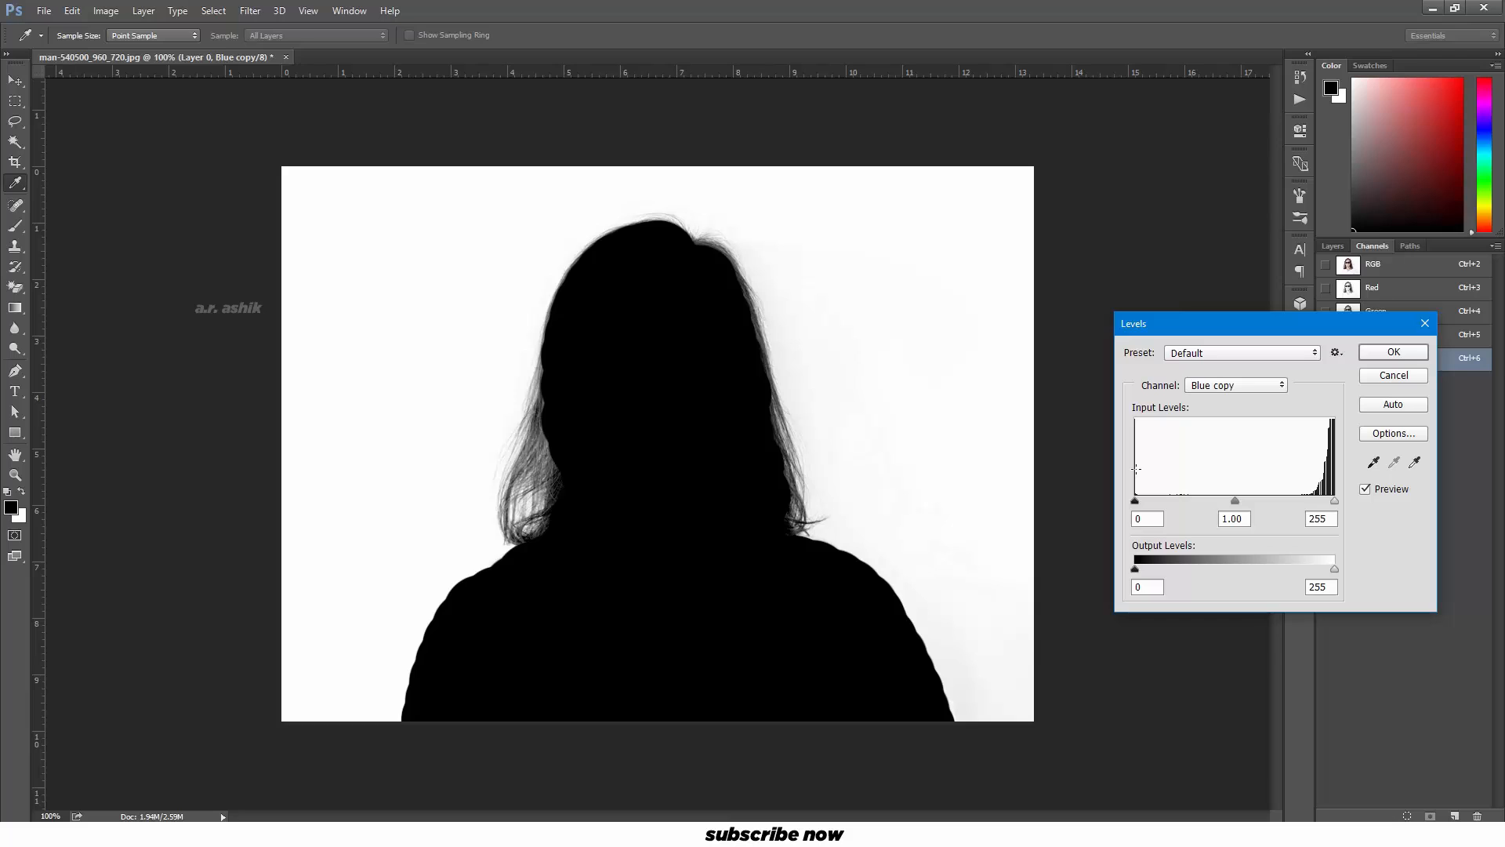
{"action": "left_click_drag", "start_coordinate": [1141, 502], "coordinate": [1236, 504]}
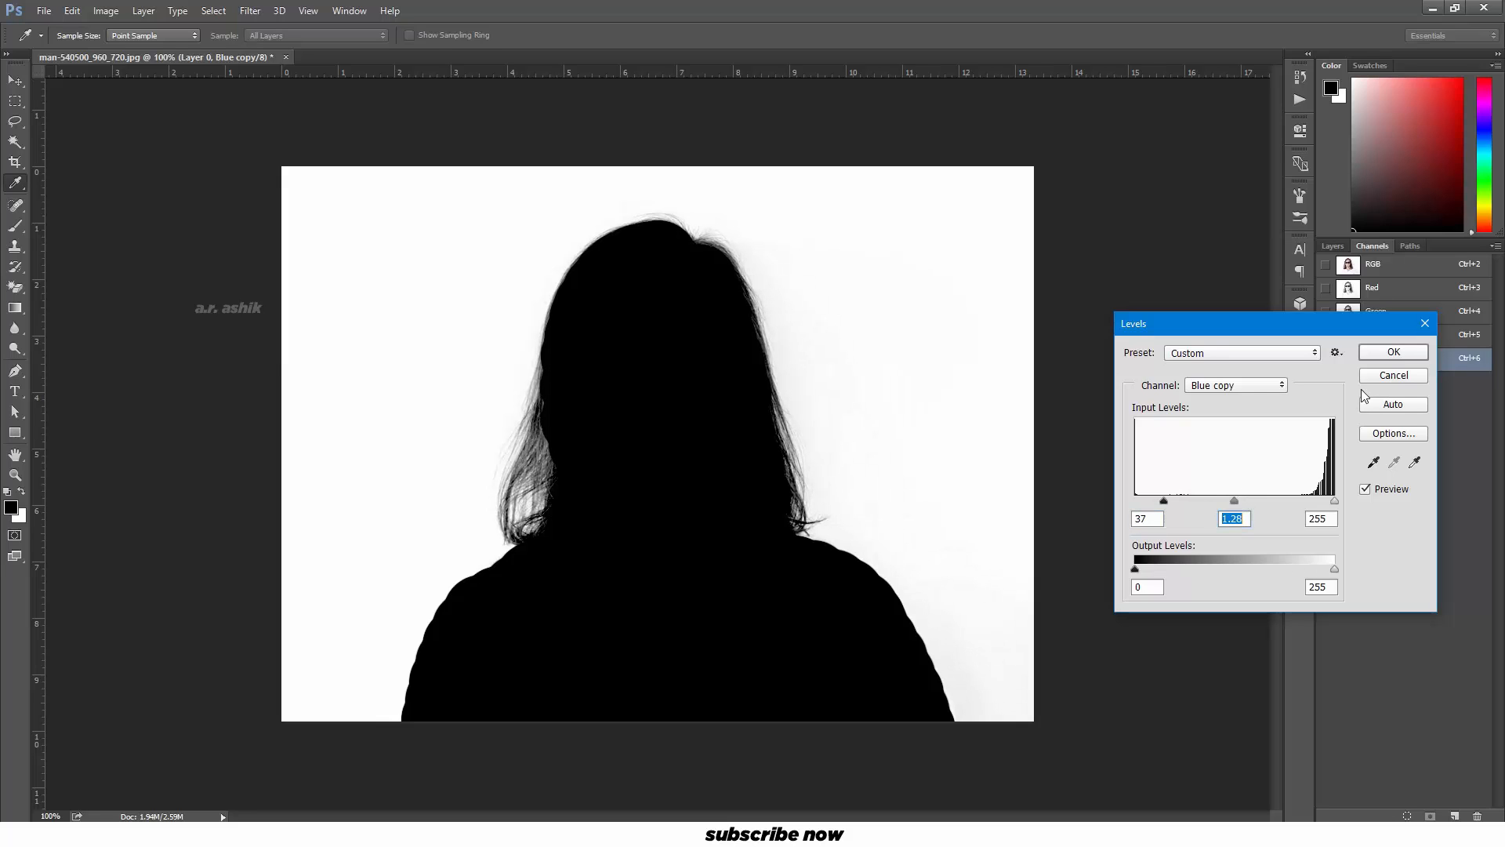
{"action": "left_click", "coordinate": [1392, 353]}
{"action": "key", "text": "b"}
Step: Load the Blue copy channel as a selection, restore the RGB channels and hide the Blue copy's red overlay
{"action": "left_click", "coordinate": [1349, 360], "text": "ctrl"}
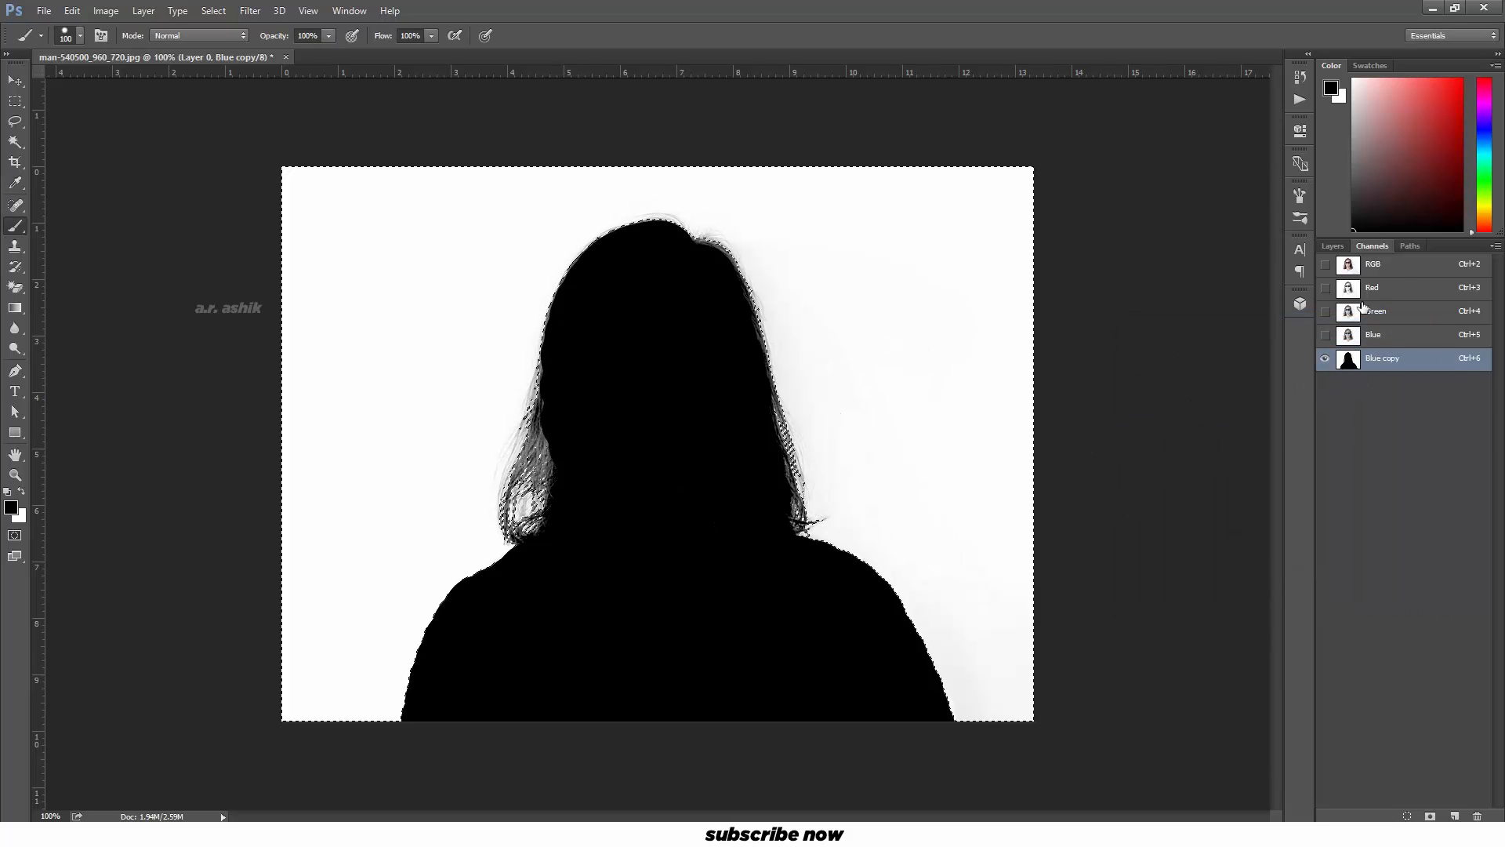
{"action": "left_click", "coordinate": [1325, 264]}
{"action": "left_click", "coordinate": [1333, 247]}
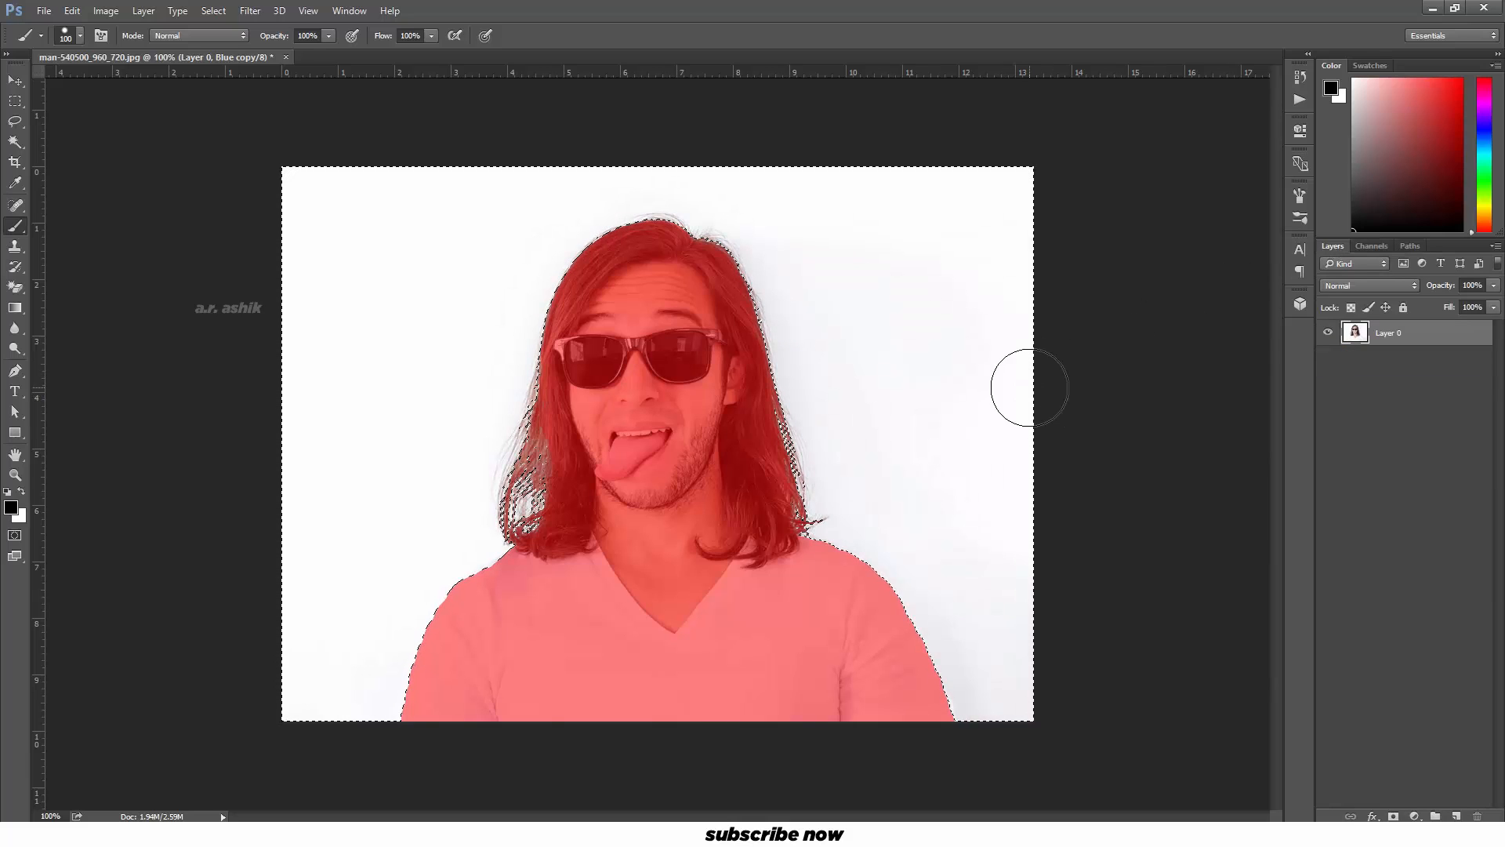
{"action": "left_click", "coordinate": [1371, 245]}
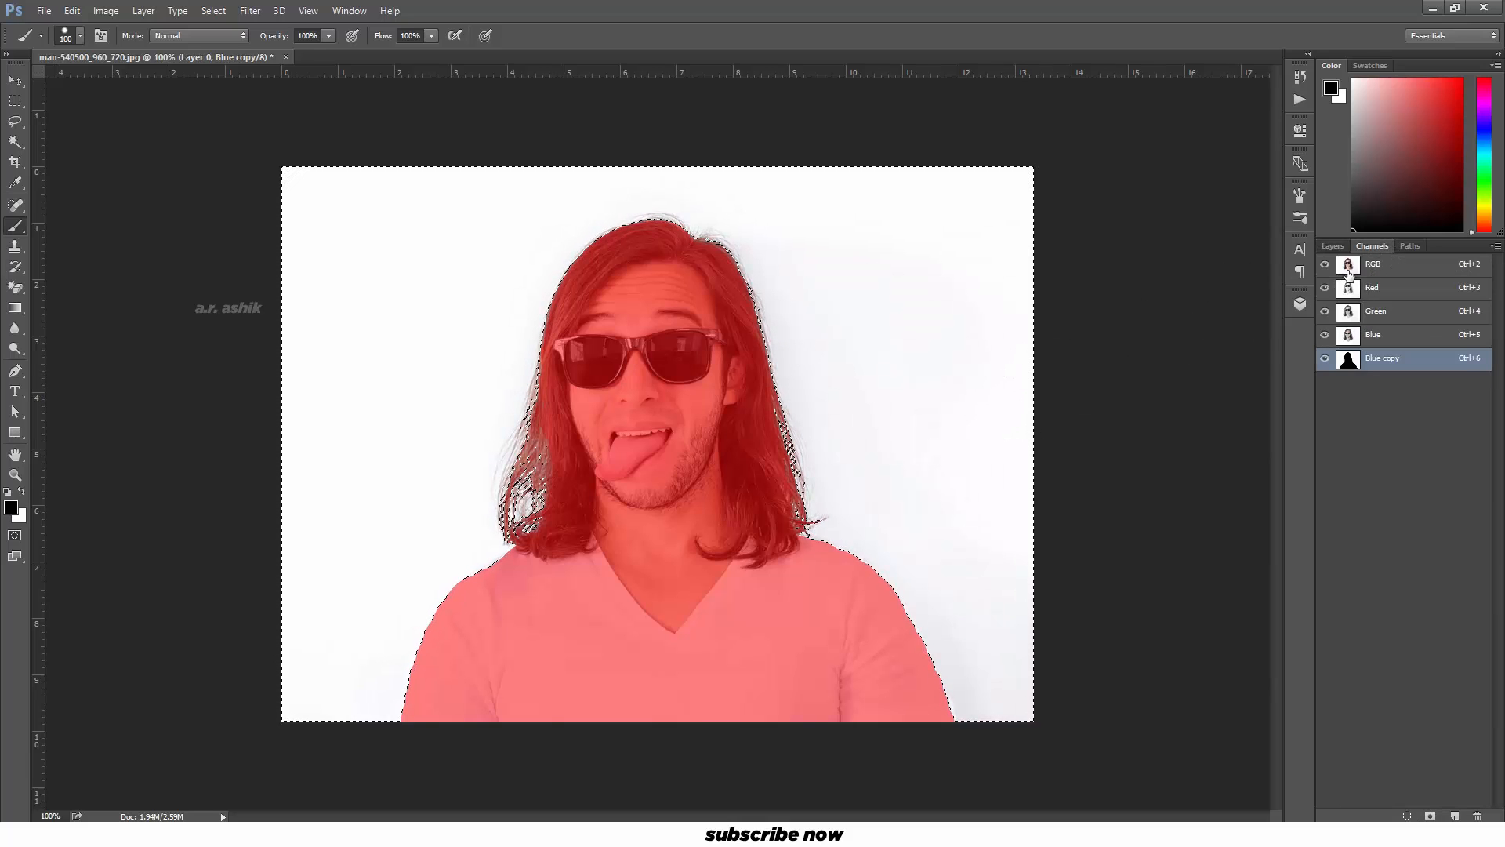
{"action": "left_click", "coordinate": [1346, 272]}
{"action": "left_click", "coordinate": [1324, 359]}
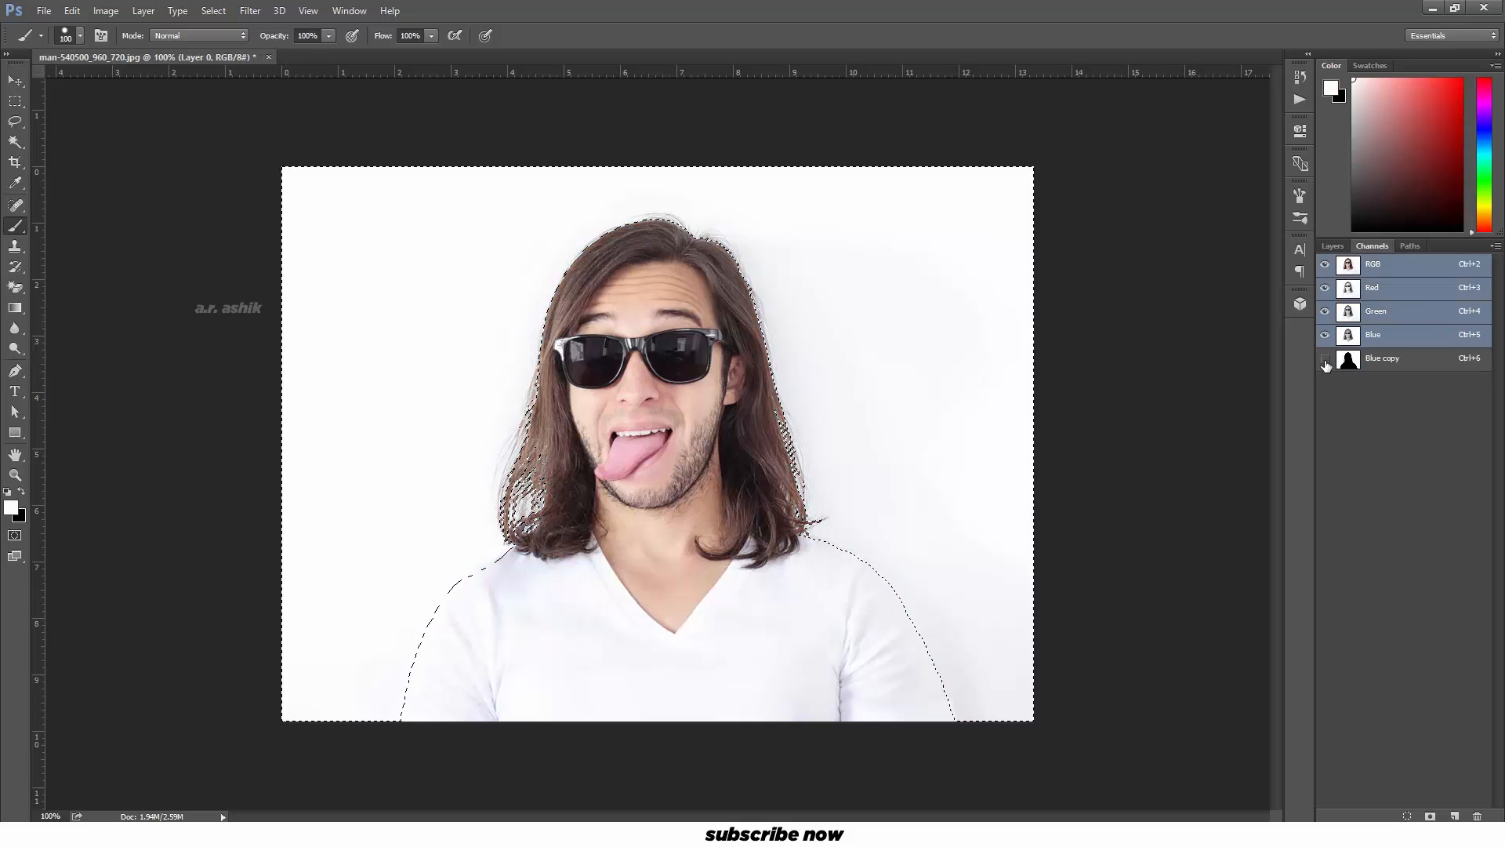
Step: Try to place a white Solid Color fill layer beneath Layer 0 as the portrait's new background
{"action": "left_click", "coordinate": [1333, 247]}
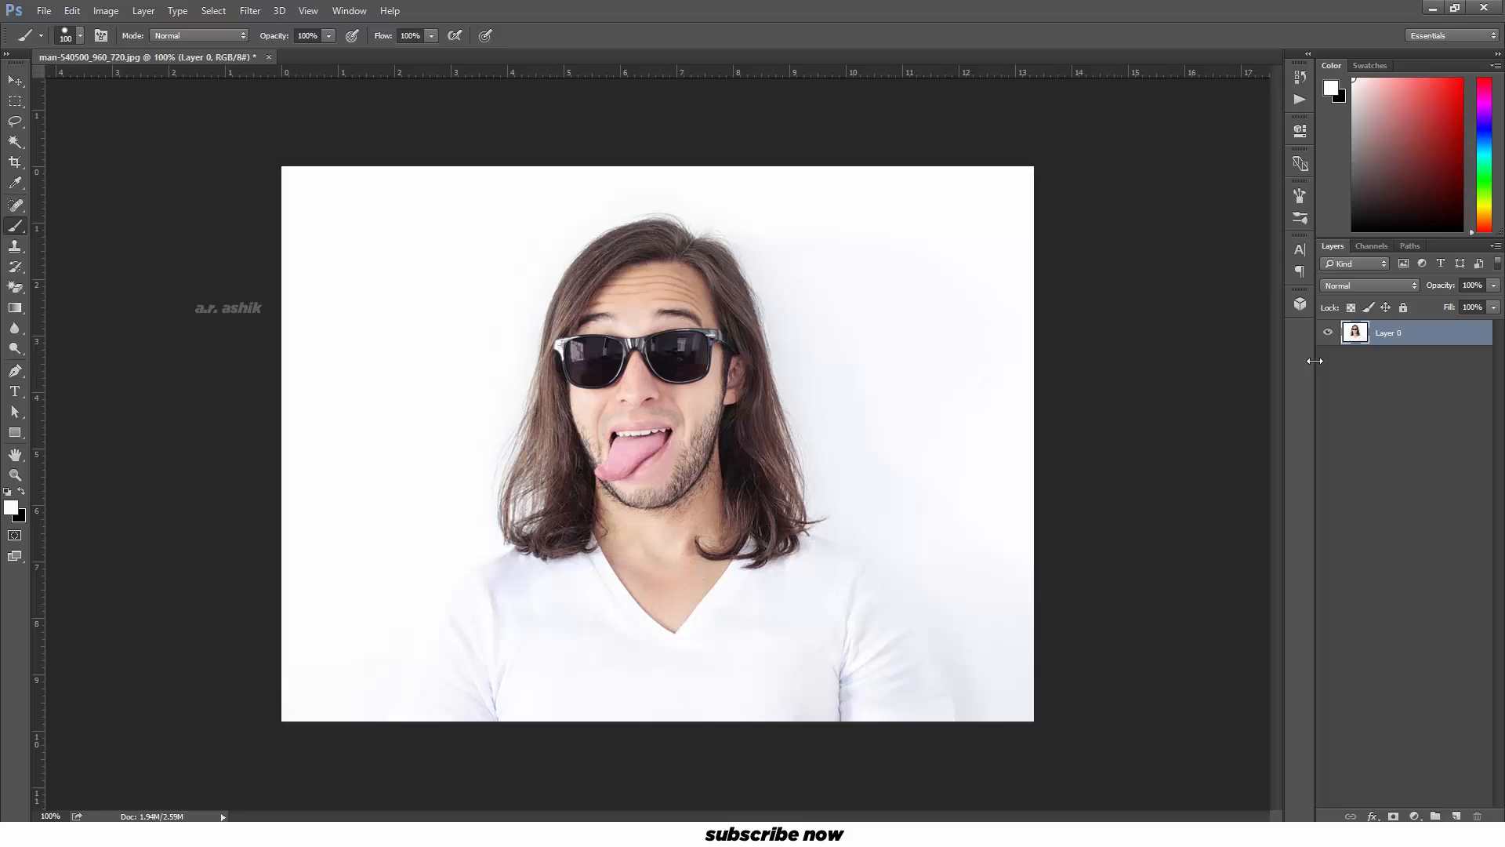
{"action": "left_click", "coordinate": [1410, 816]}
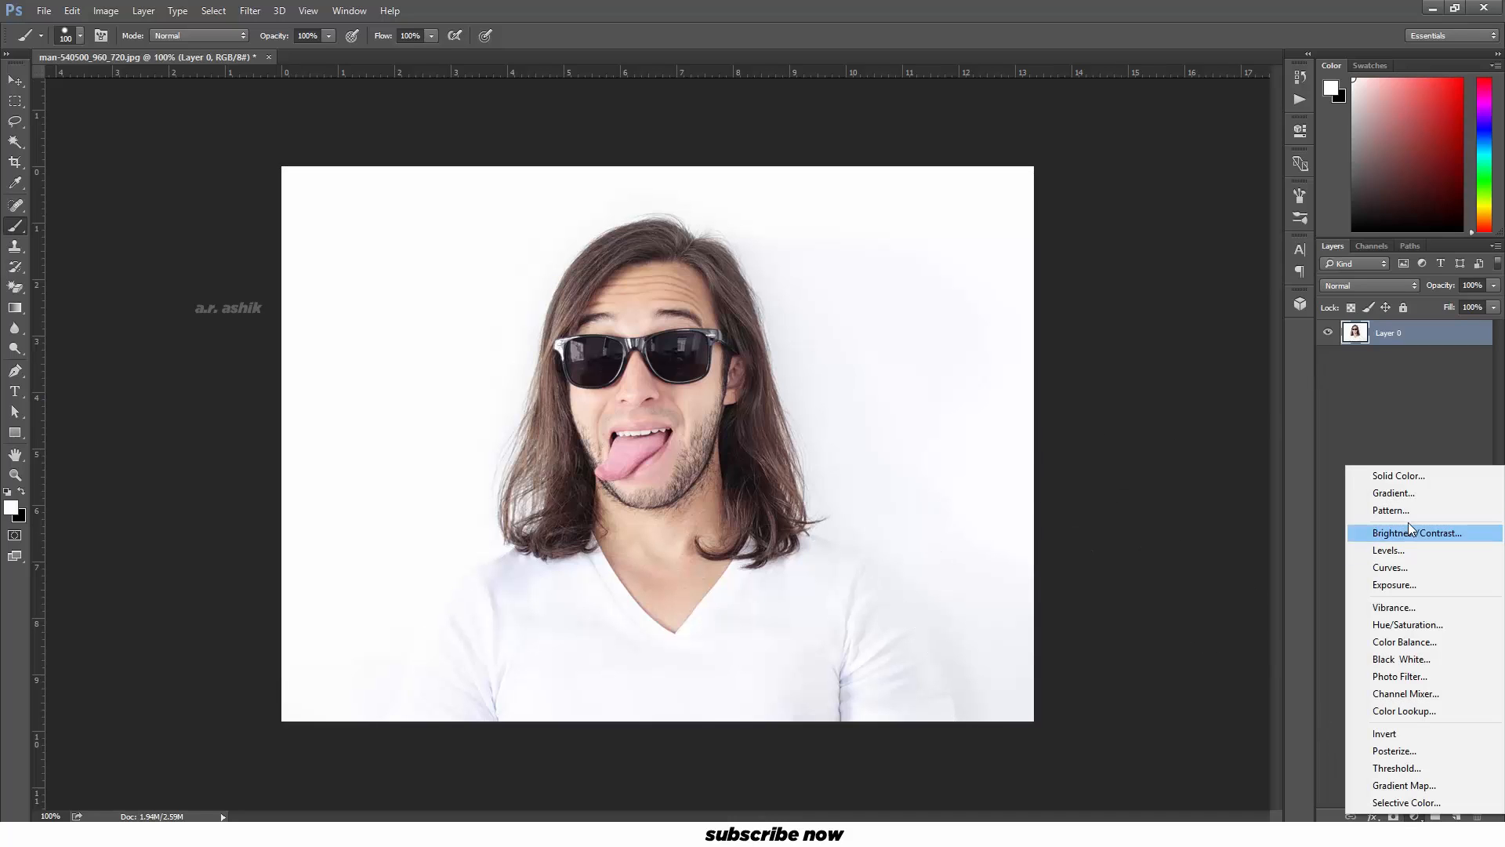
{"action": "left_click", "coordinate": [1403, 474]}
{"action": "left_click", "coordinate": [1380, 229]}
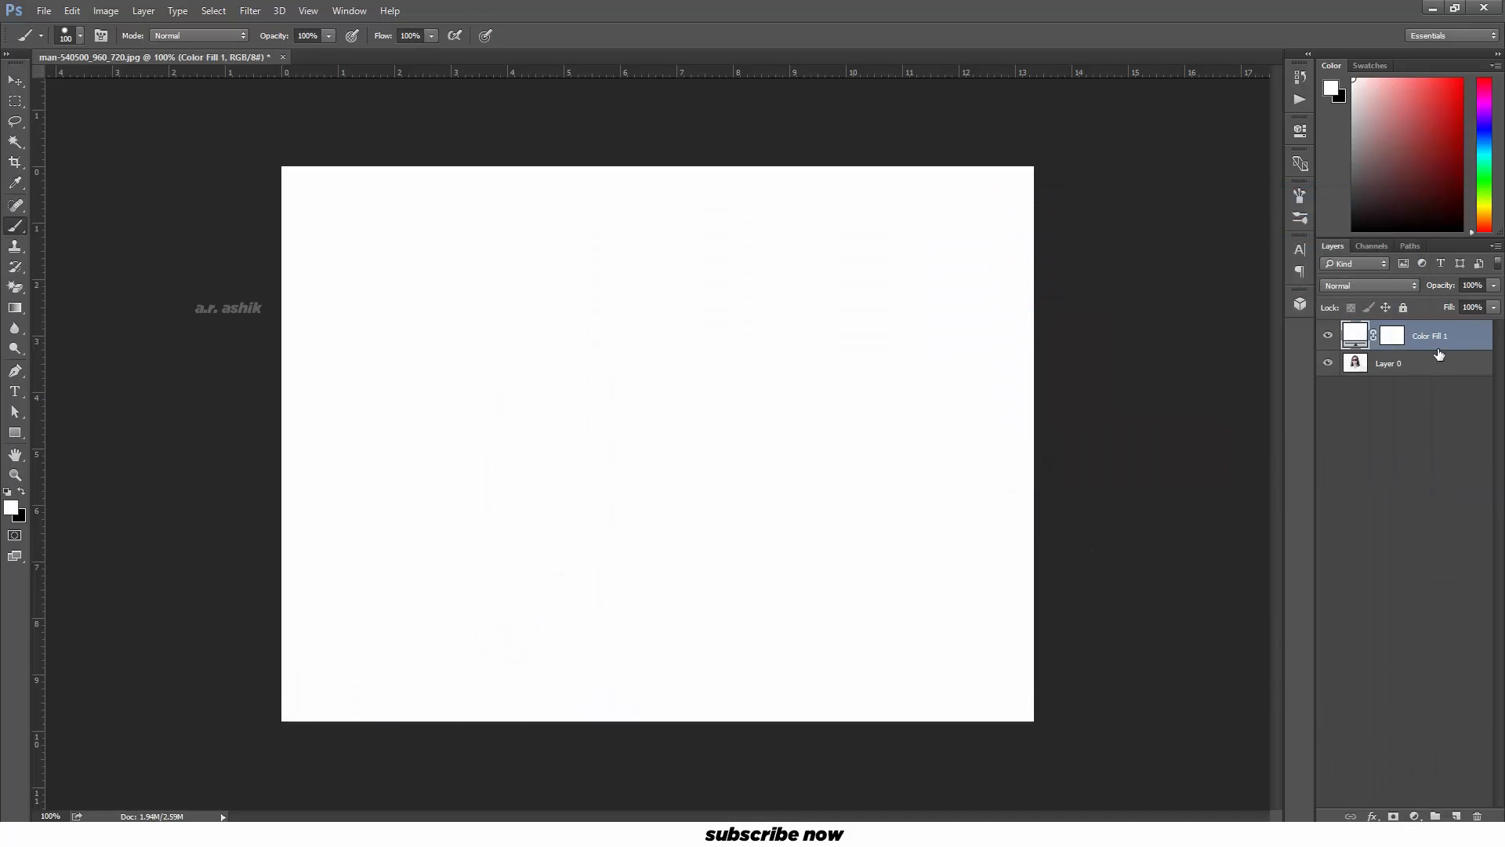
{"action": "left_click_drag", "start_coordinate": [1381, 336], "coordinate": [1381, 374]}
{"action": "double_click", "coordinate": [1353, 361]}
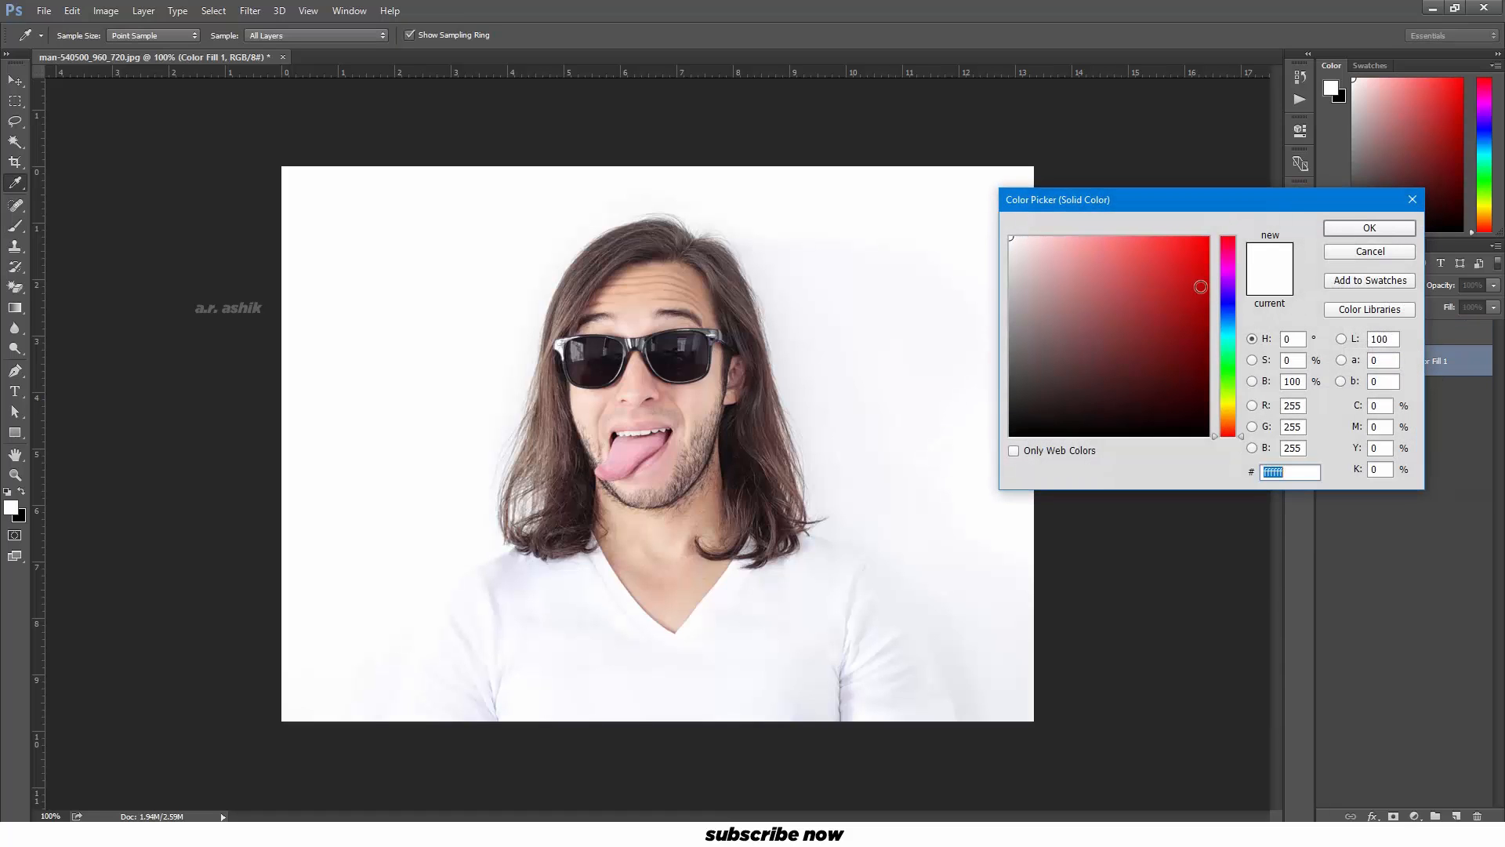
{"action": "left_click", "coordinate": [1191, 279]}
{"action": "left_click_drag", "start_coordinate": [1192, 279], "coordinate": [1208, 240]}
{"action": "left_click", "coordinate": [1366, 252]}
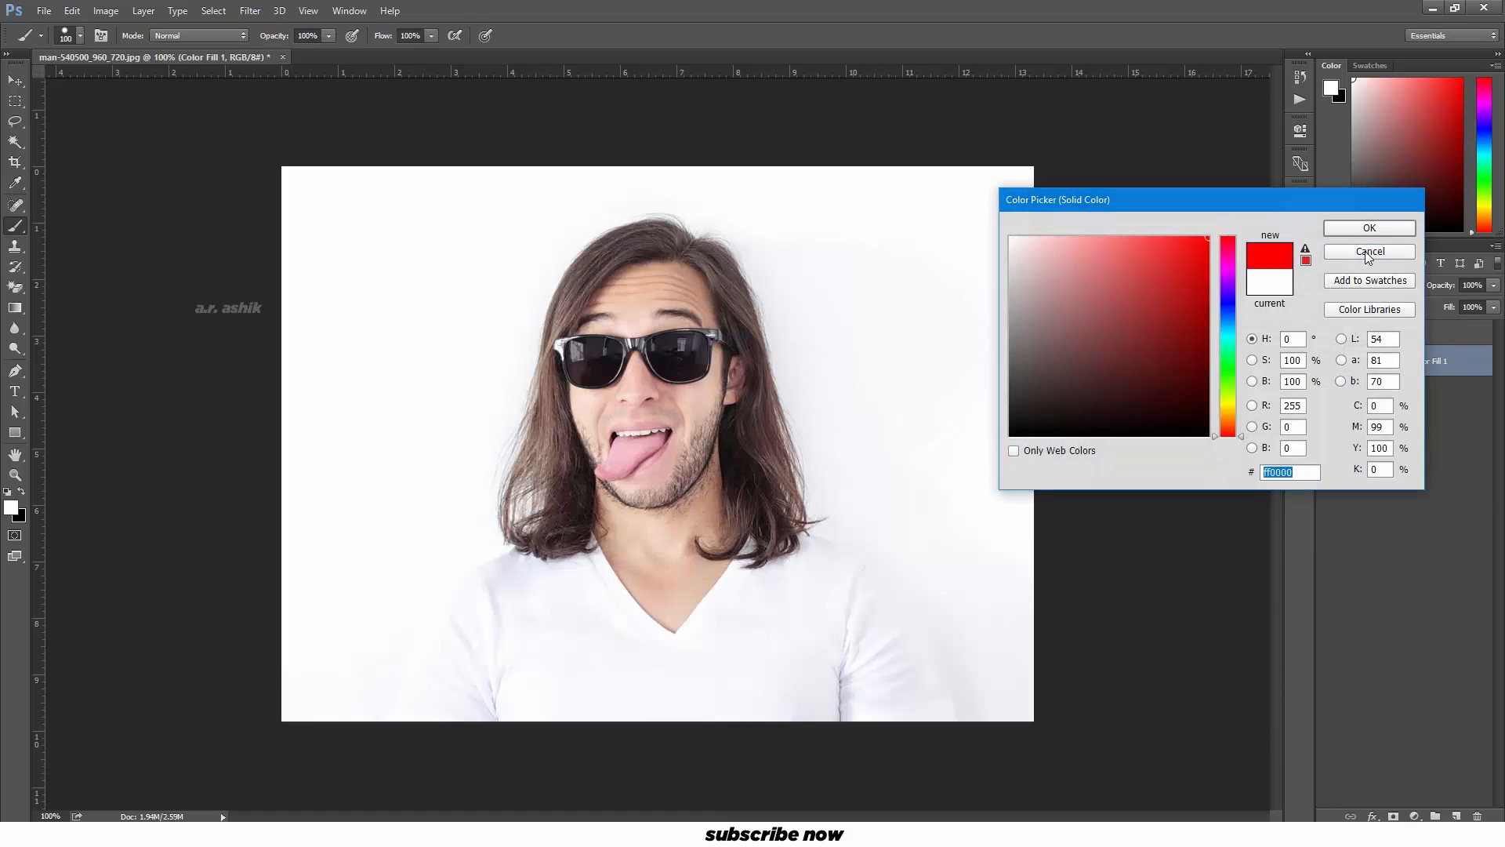
Step: Undo the added fill layer and its reordering, going back to the active selection around the man
{"action": "key", "text": "ctrl+z"}
{"action": "key", "text": "ctrl+alt+z"}
{"action": "key", "text": "ctrl+alt+z"}
{"action": "key", "text": "ctrl+alt+z"}
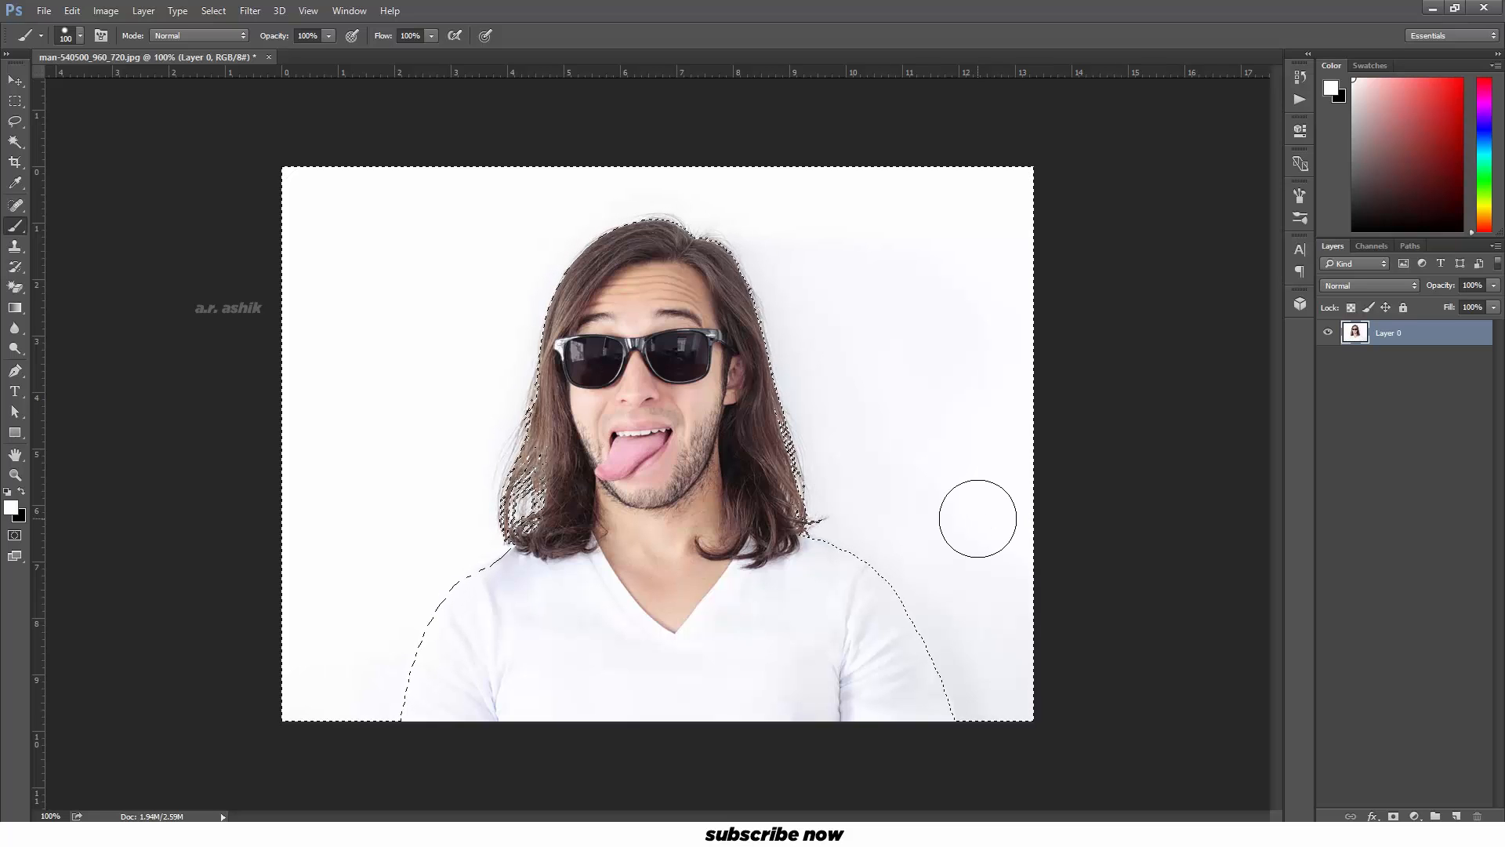
Step: Delete the selected background around the man from Layer 0 and clear the selection
{"action": "key", "text": "Delete"}
{"action": "key", "text": "ctrl+d"}
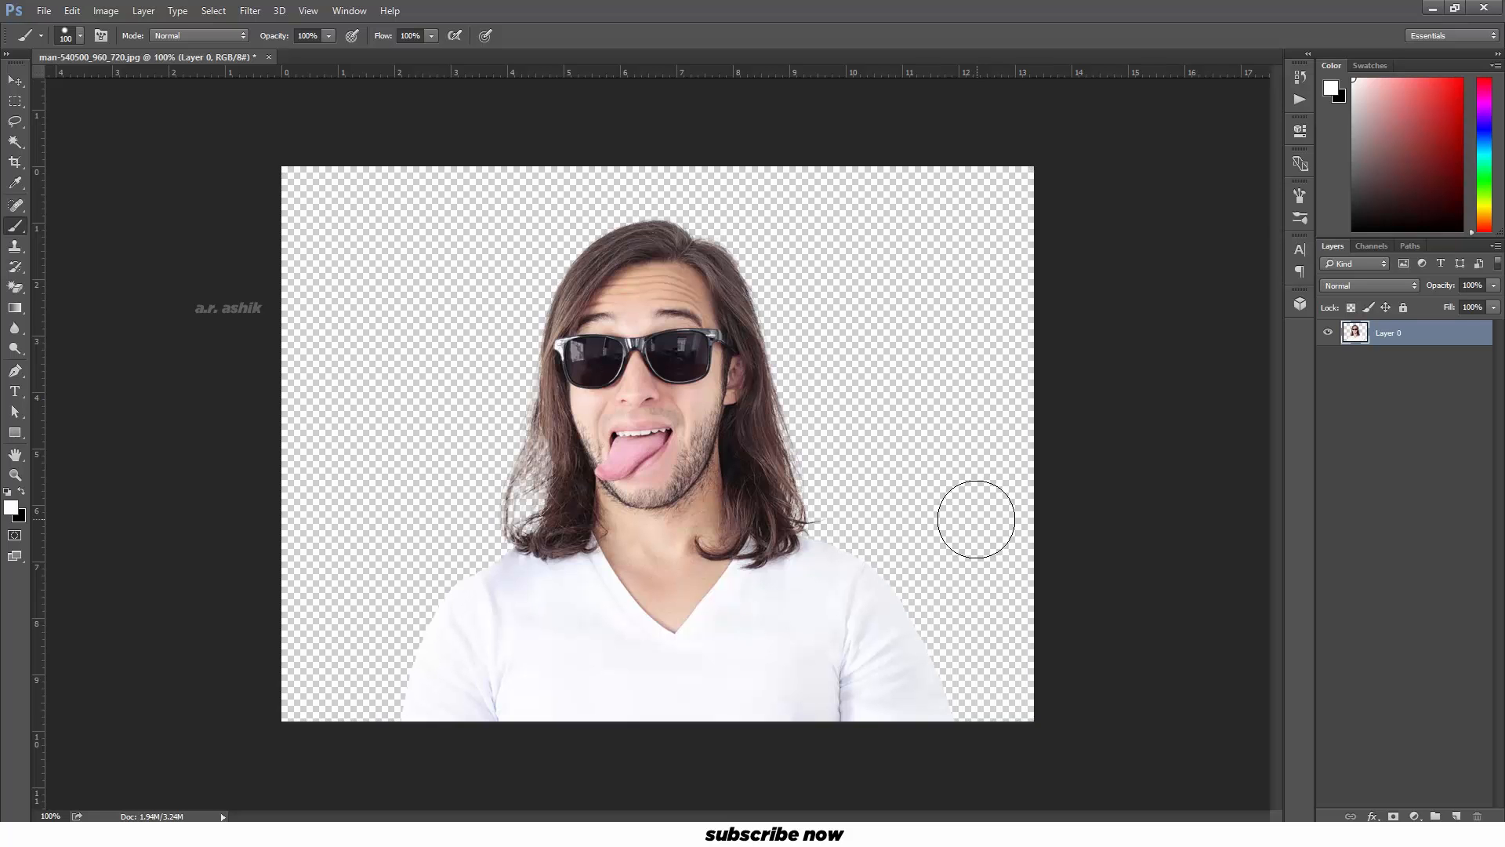
Step: Add a white Solid Color fill layer and place it beneath Layer 0
{"action": "left_click", "coordinate": [1424, 815]}
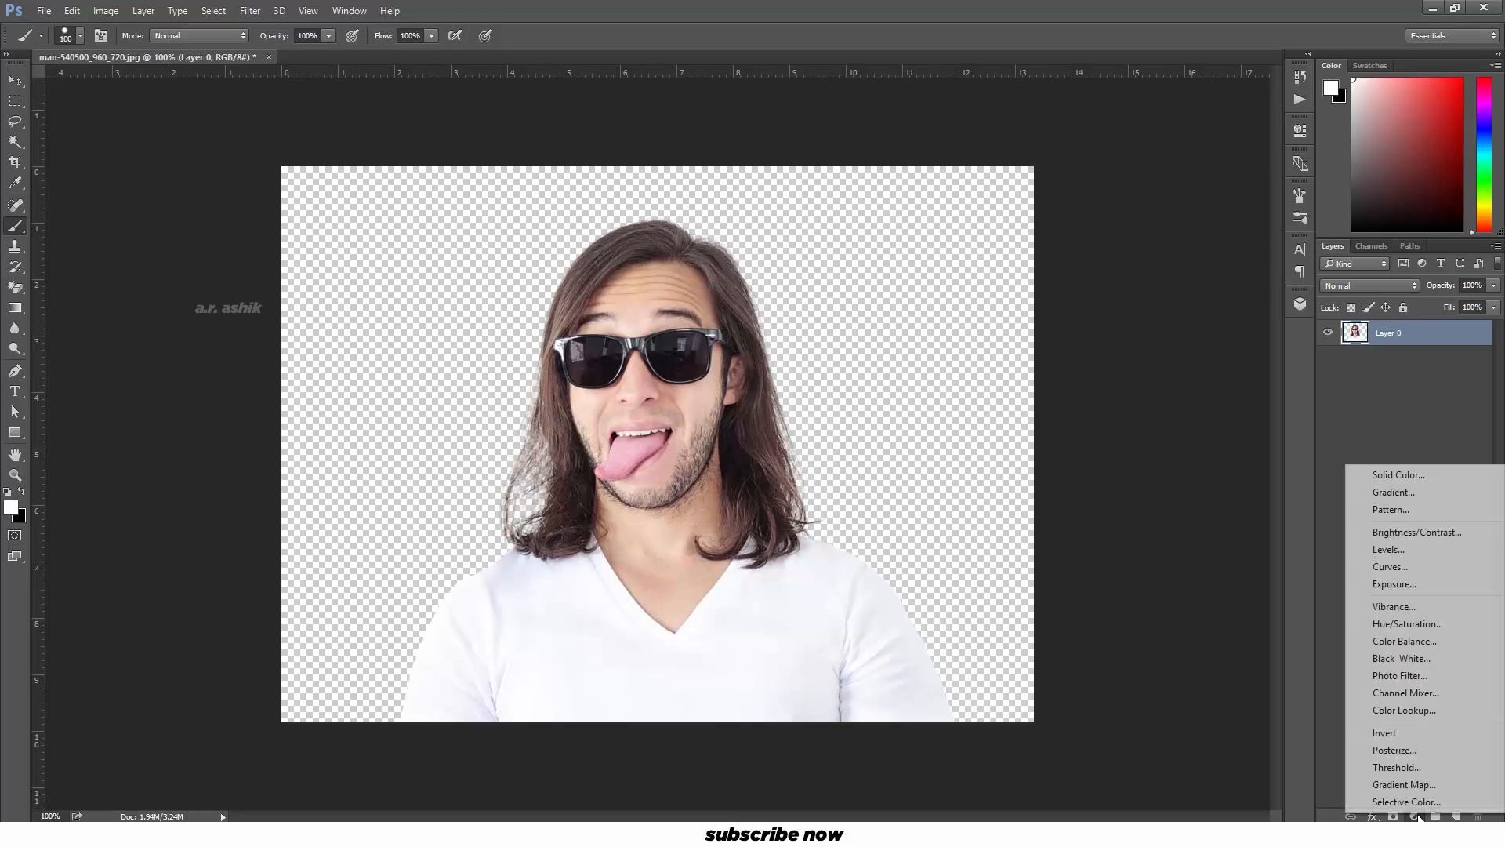
{"action": "left_click", "coordinate": [1396, 473]}
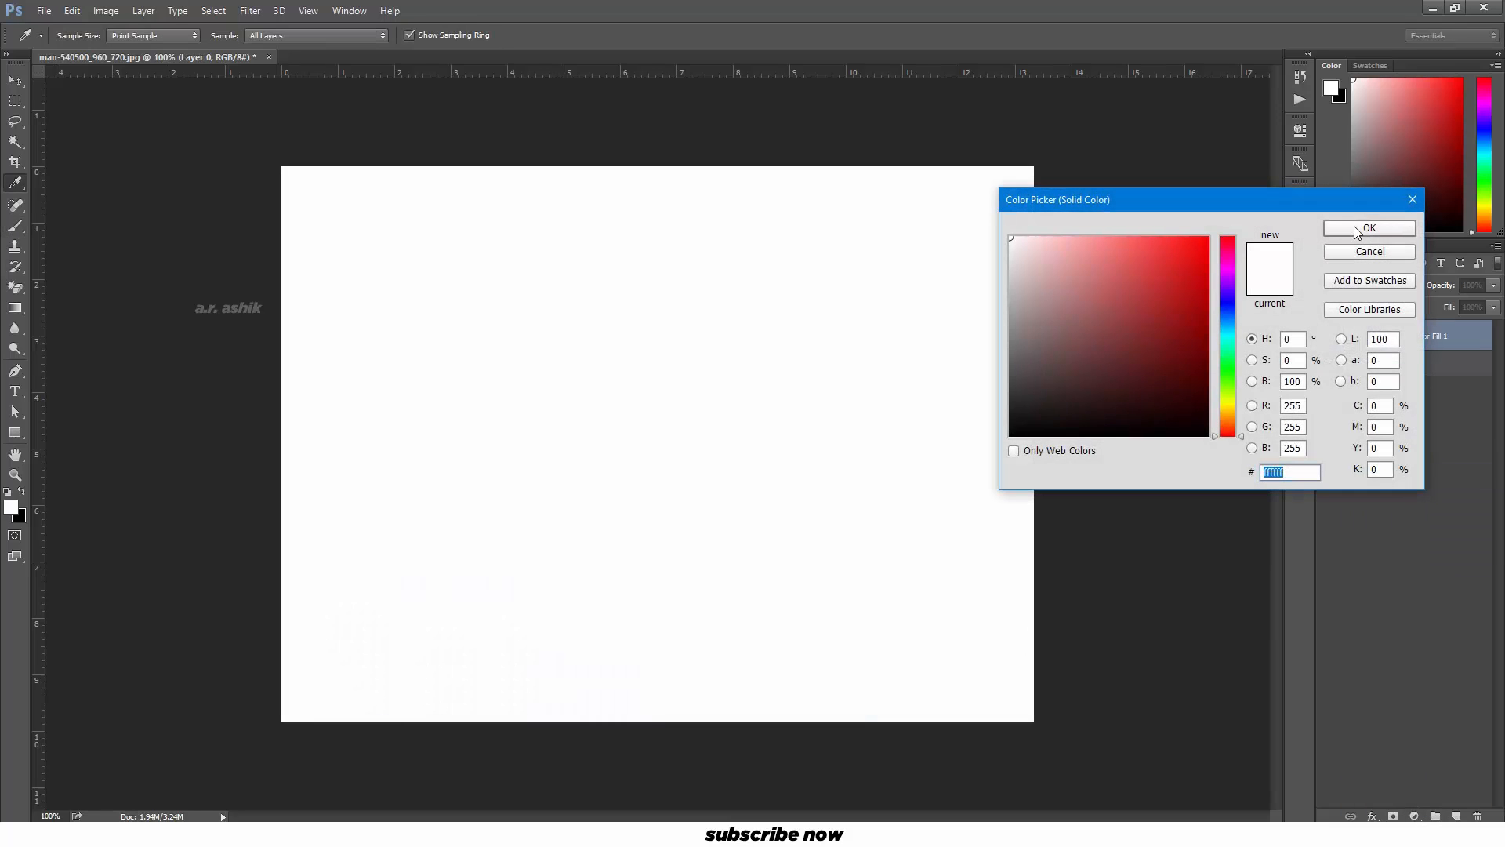
{"action": "left_click", "coordinate": [1369, 227]}
{"action": "left_click_drag", "start_coordinate": [1455, 337], "coordinate": [1460, 357]}
{"action": "left_click_drag", "start_coordinate": [1462, 372], "coordinate": [1450, 380]}
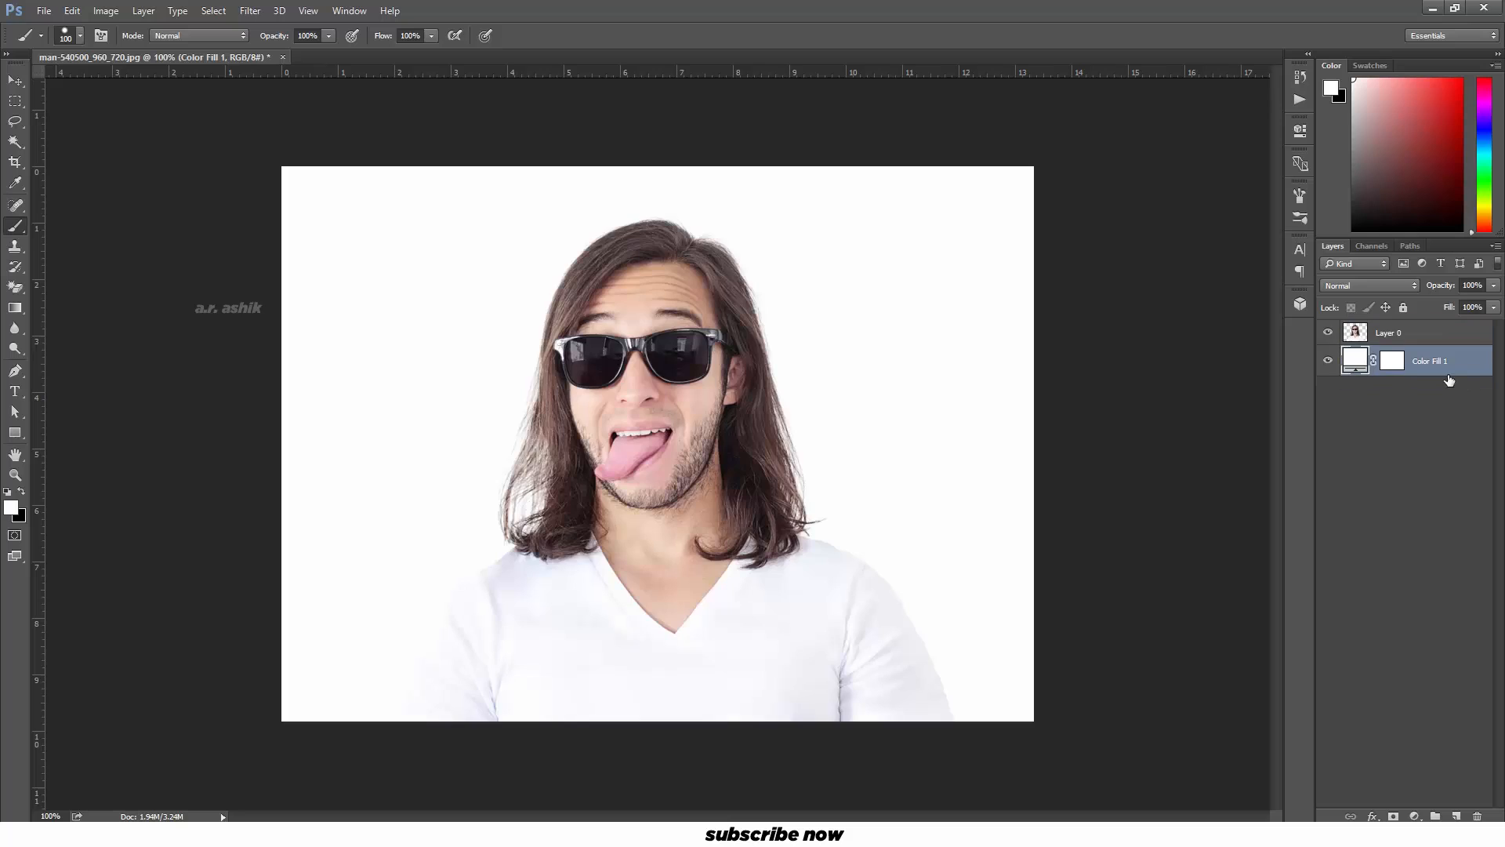
Step: Set the fill layer's color to yellow (ffd800), checking the hair edges against bright red and cyan on the way
{"action": "double_click", "coordinate": [1358, 362]}
{"action": "left_click_drag", "start_coordinate": [1144, 322], "coordinate": [1247, 179]}
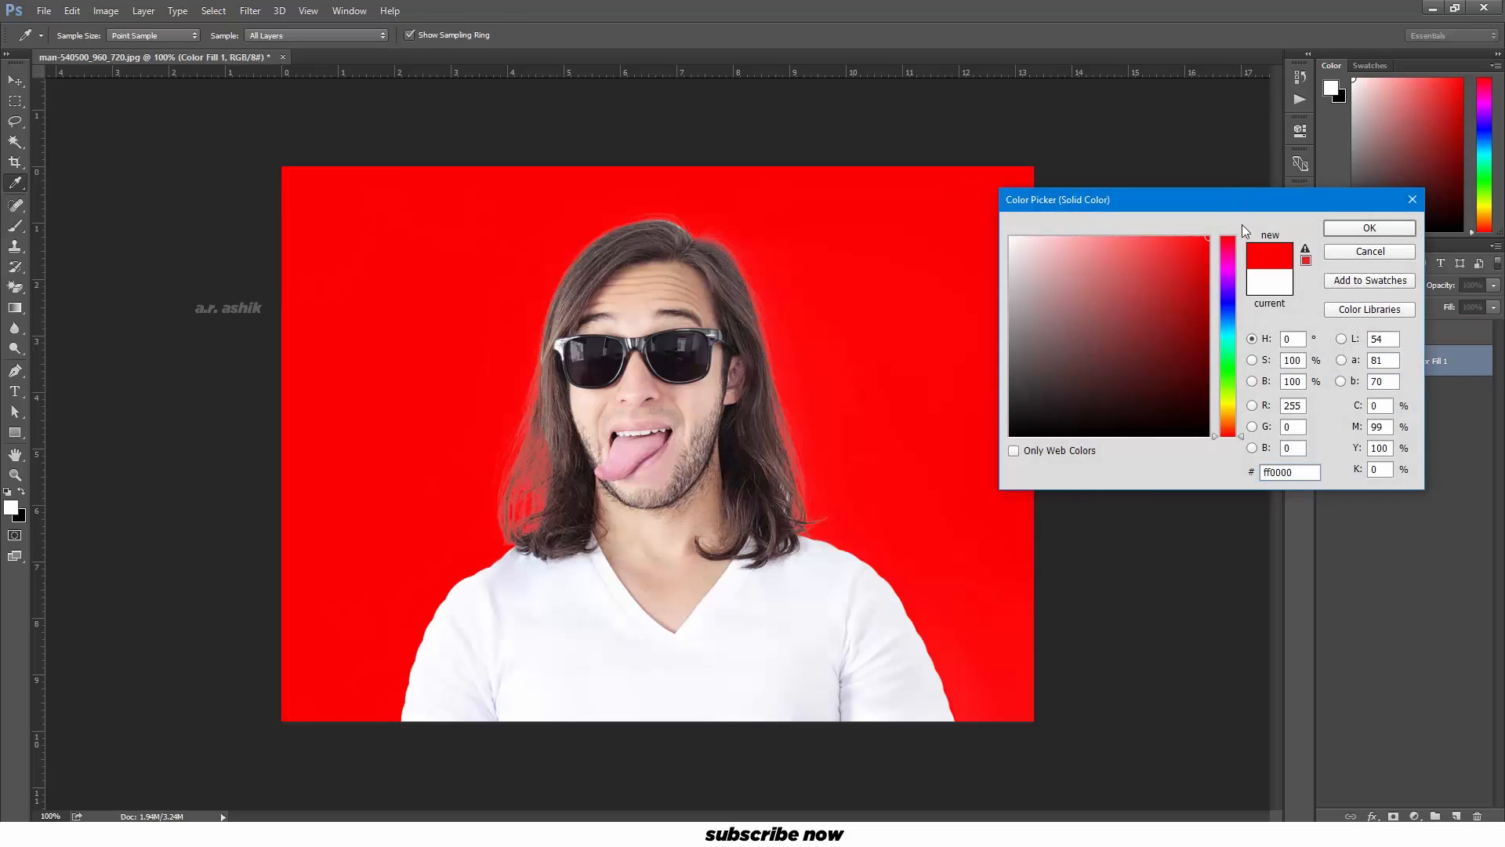
{"action": "left_click_drag", "start_coordinate": [1227, 255], "coordinate": [1229, 338]}
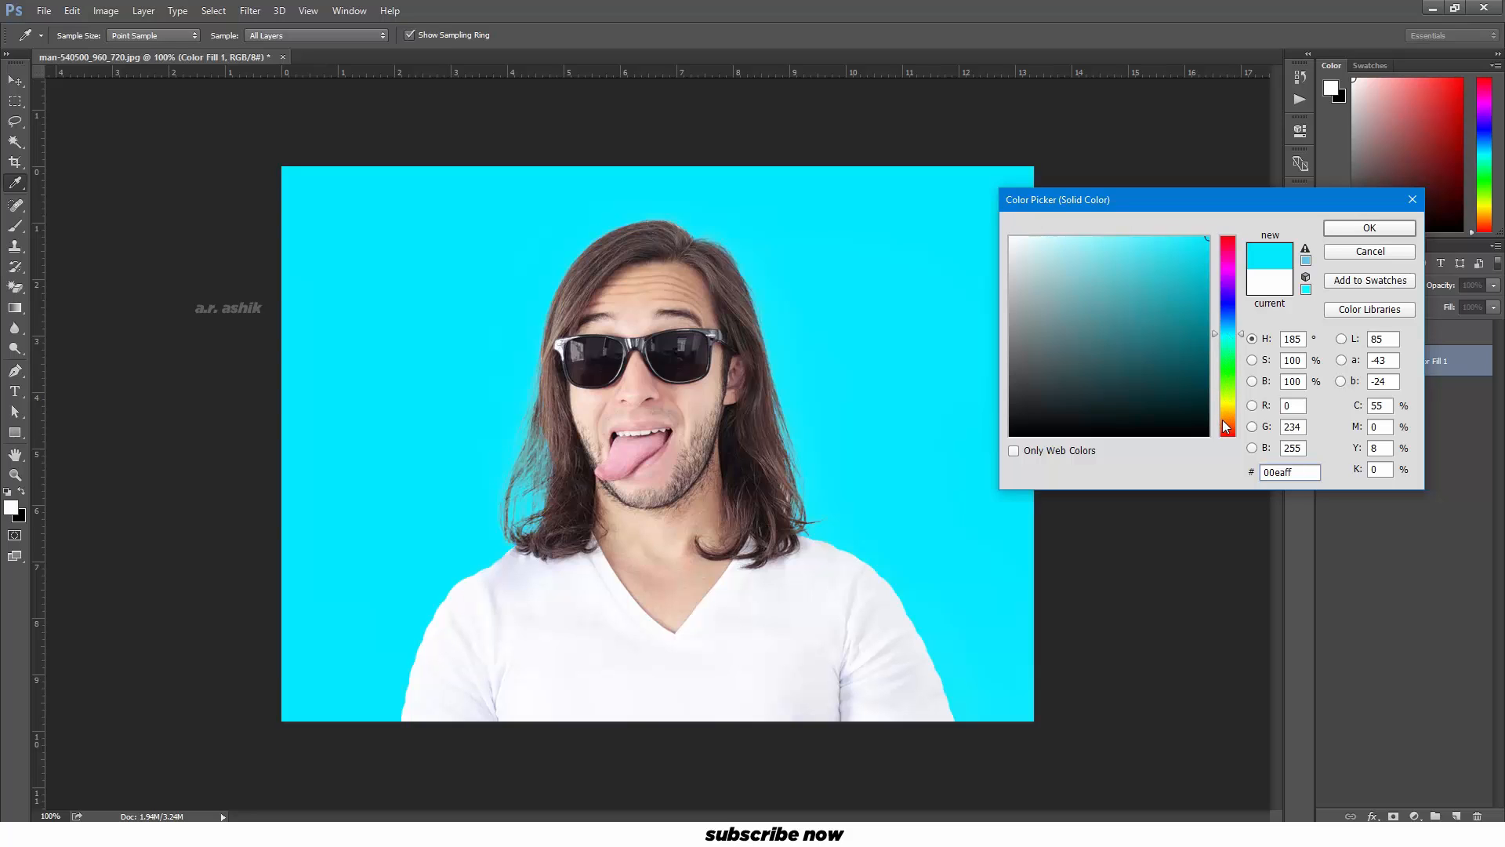
{"action": "left_click_drag", "start_coordinate": [1226, 425], "coordinate": [1227, 408]}
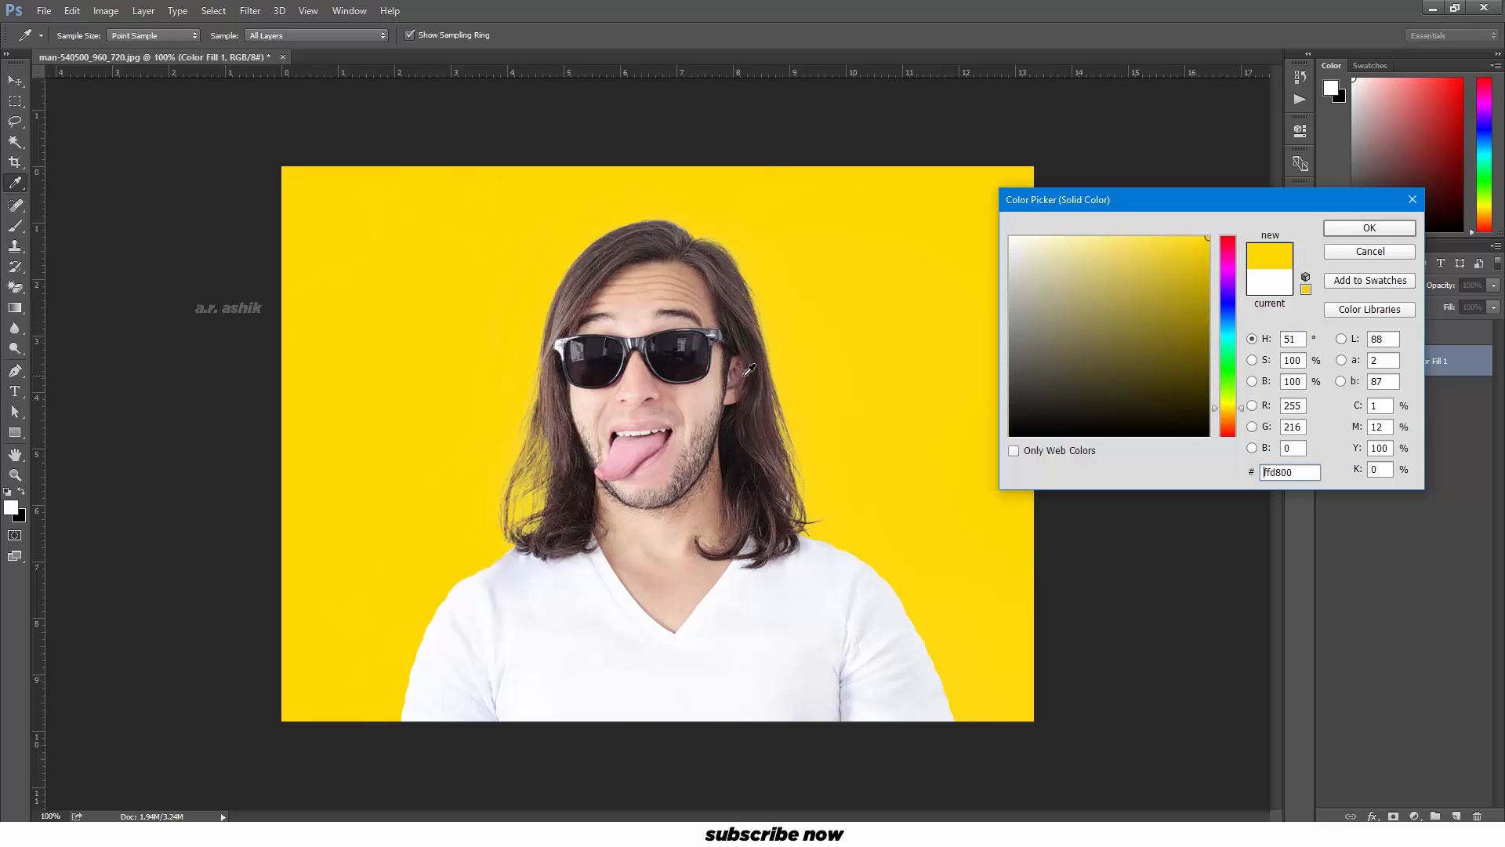
{"action": "left_click", "coordinate": [1384, 237]}
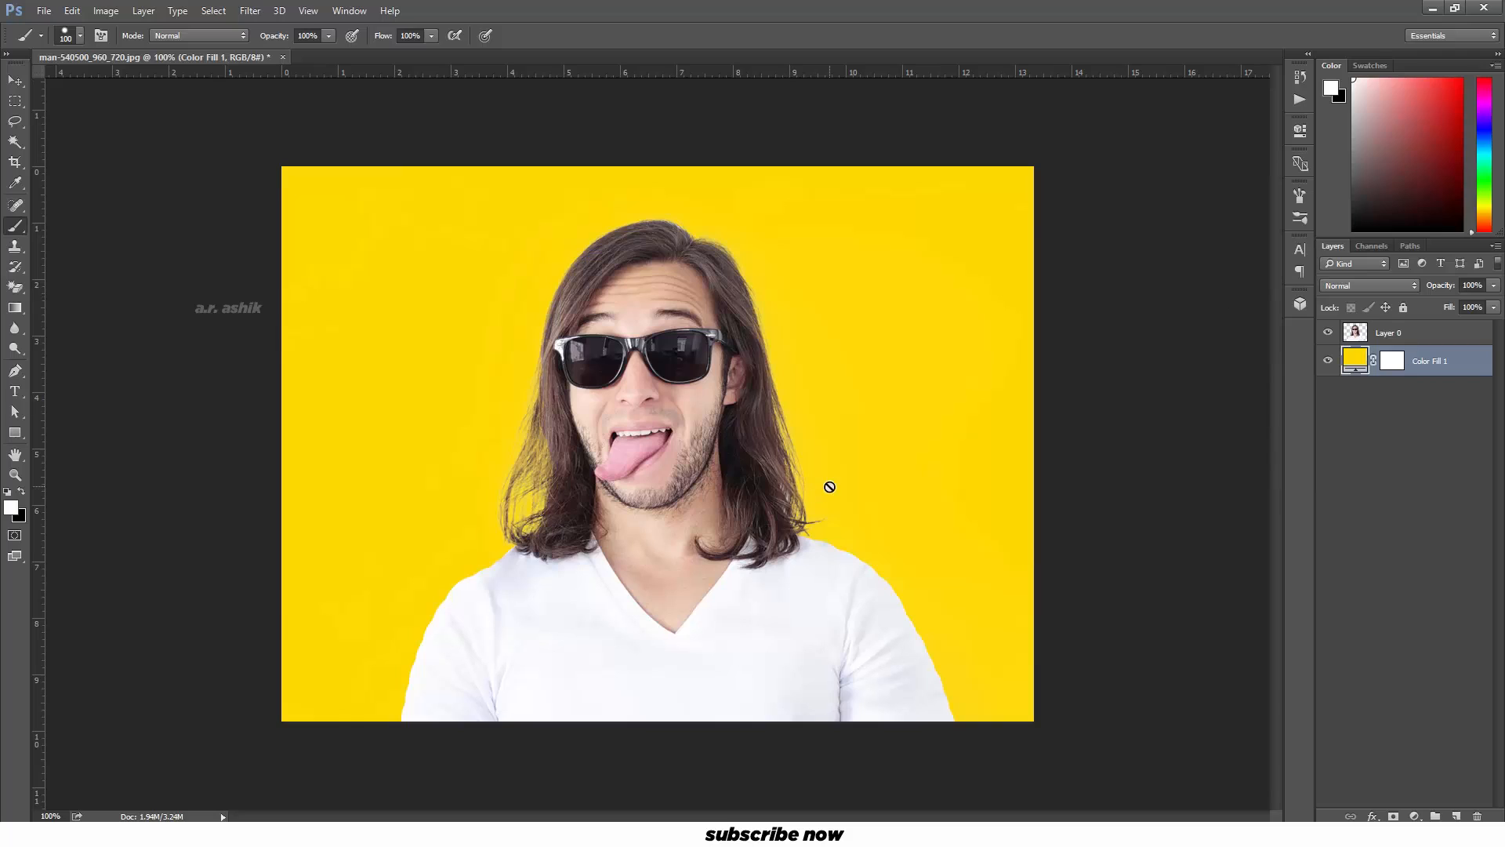